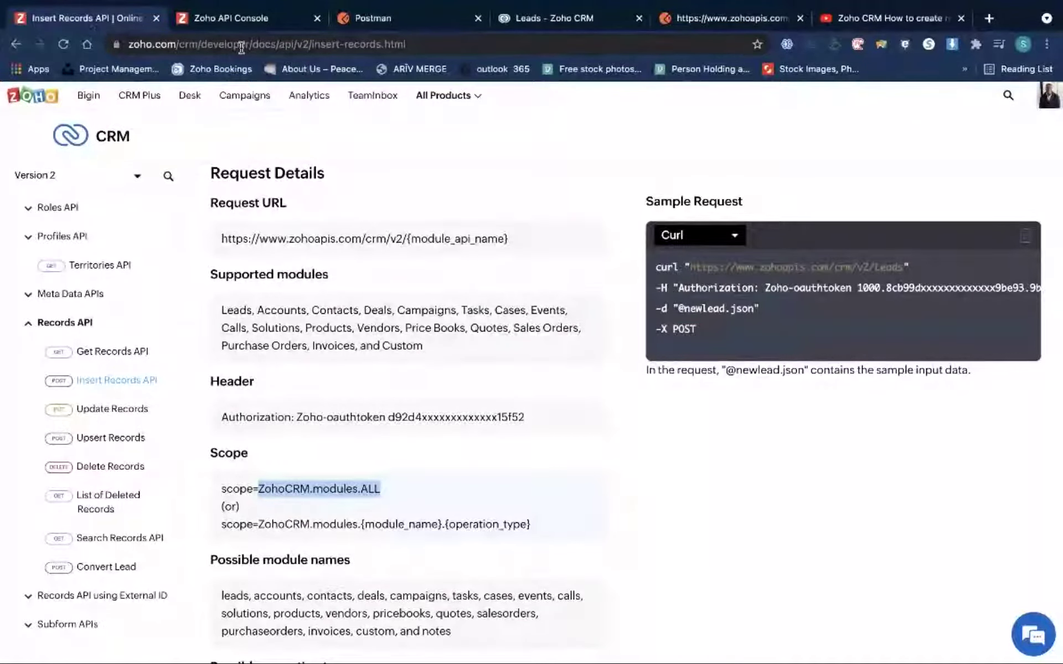
left_click(242, 46)
key("XF86AudioRaiseVolume")
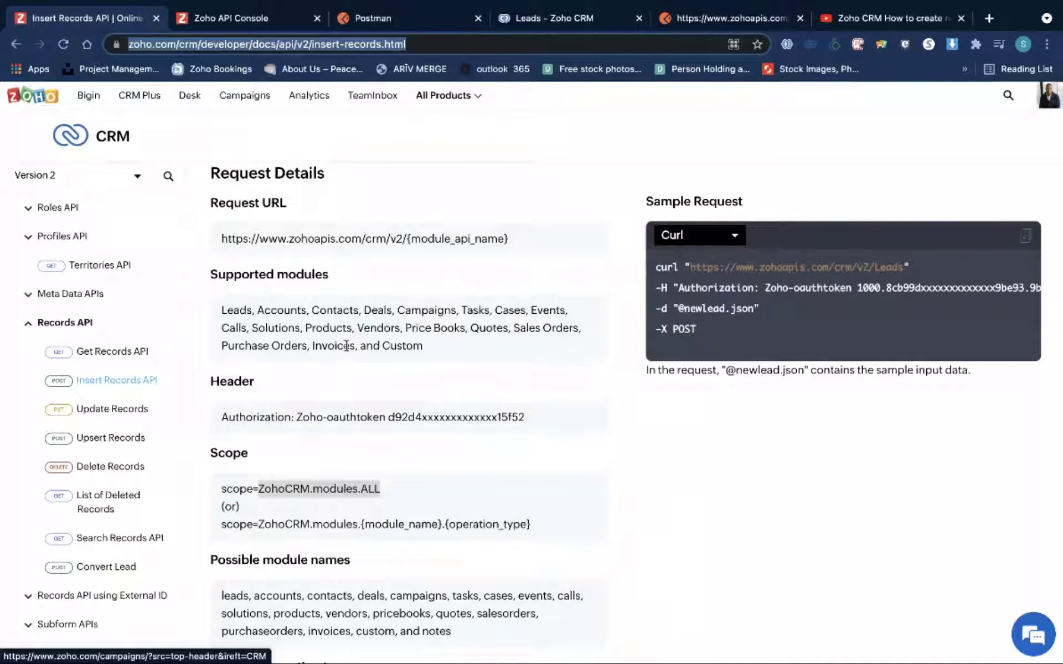
scroll(103, 336, "up", 10)
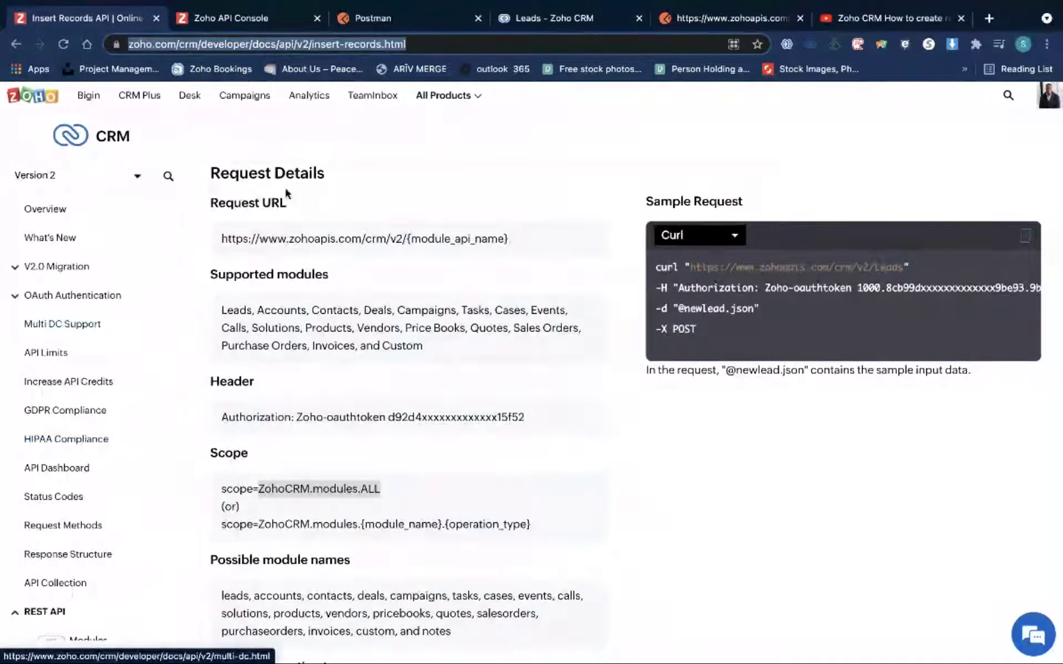
Switch to the Zoho API Console and create a client of the Self Client type, confirming its creation
left_click(249, 16)
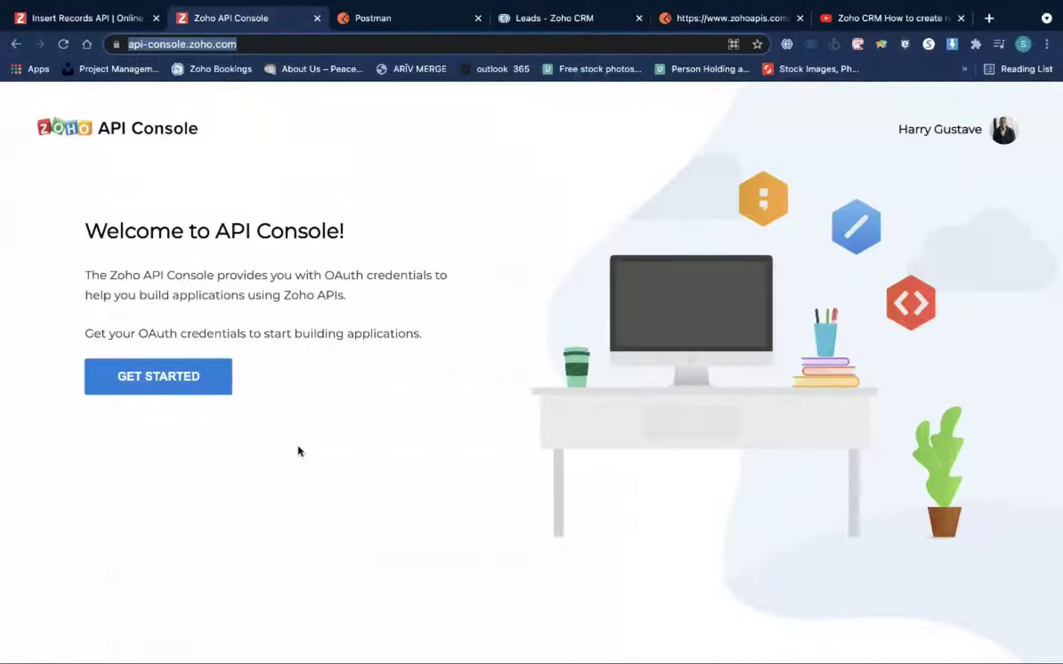
left_click(205, 392)
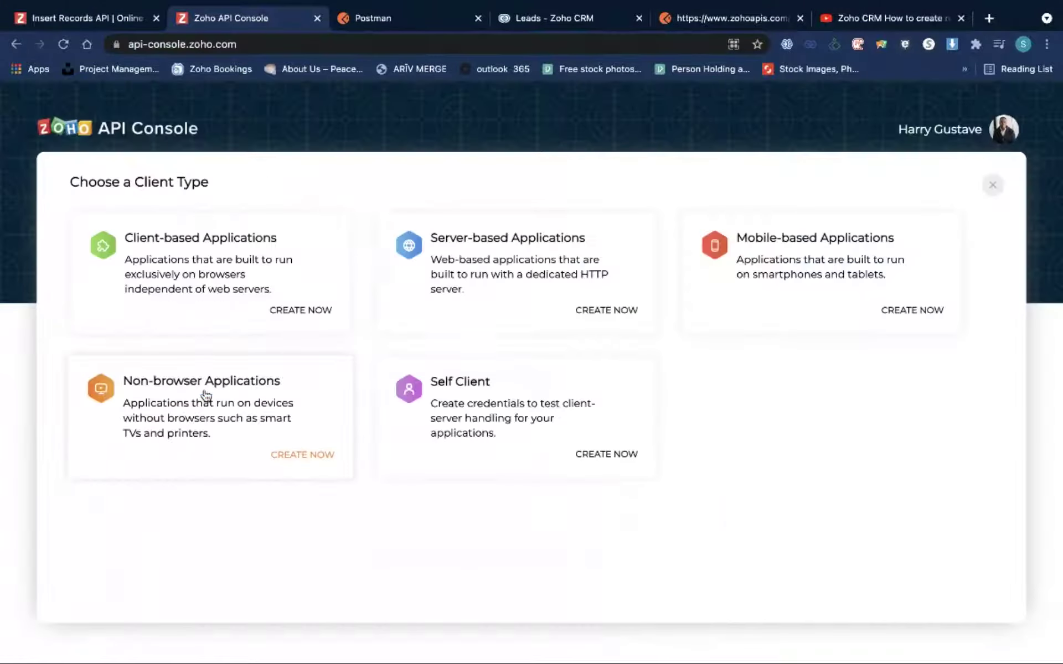
left_click(549, 418)
left_click(109, 347)
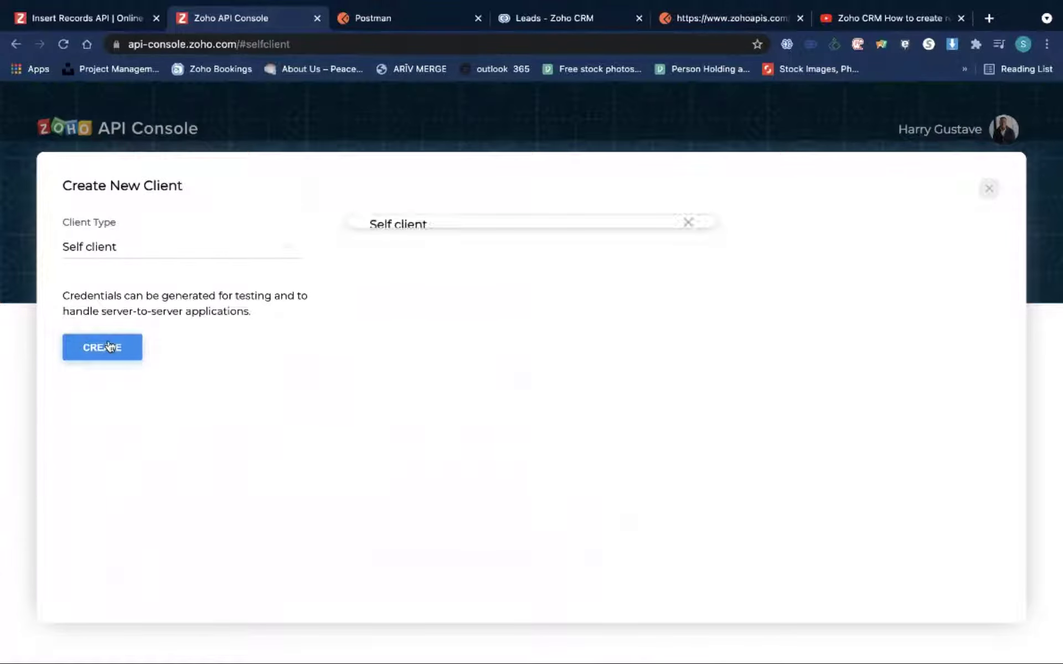
left_click(435, 305)
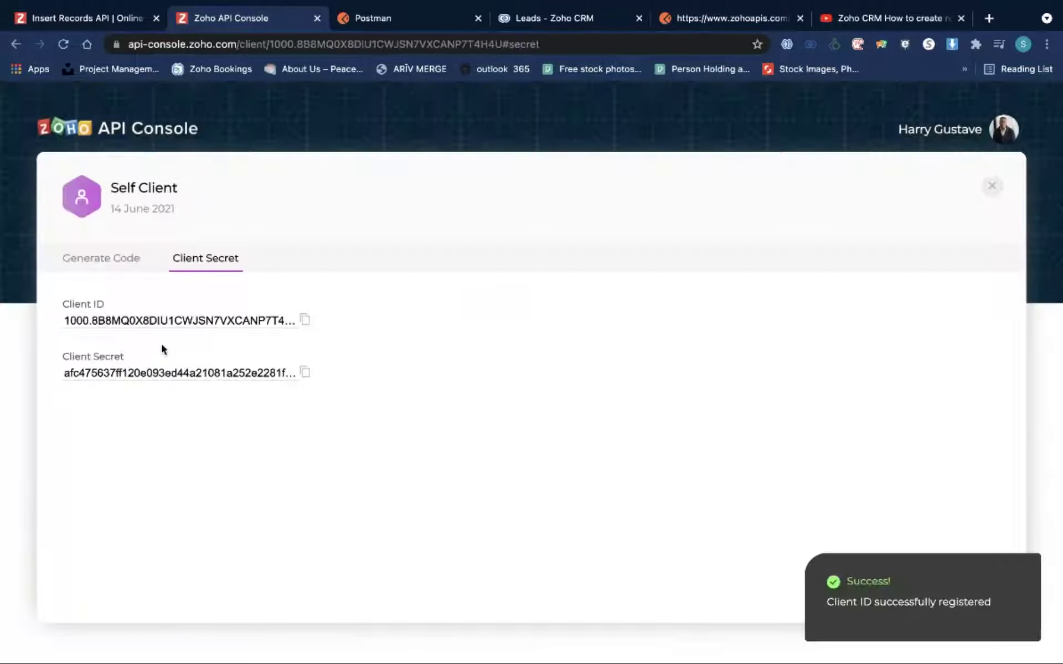
Open code generation for the self client and copy the scope ZohoCRM.modules.ALL from the Insert Records API documentation
left_click(112, 264)
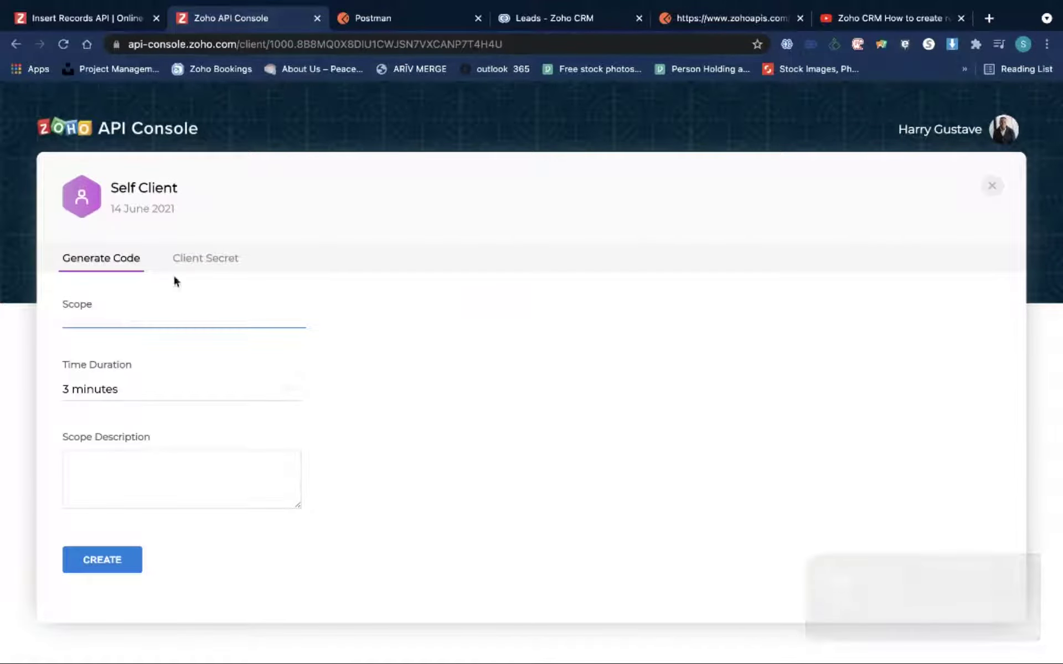
left_click(84, 18)
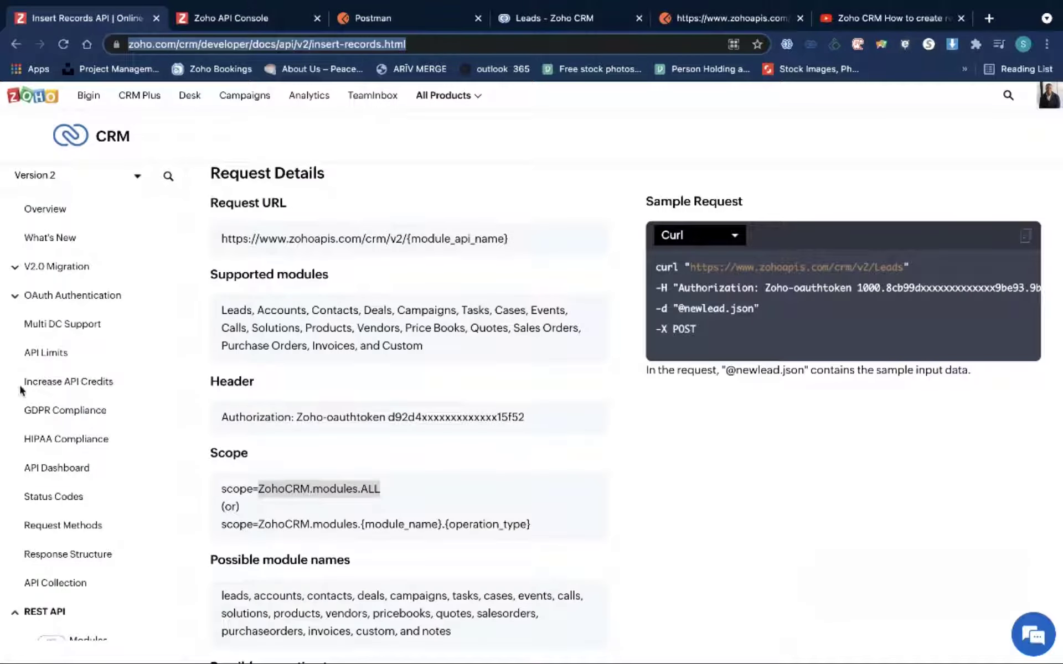
scroll(20, 390, "down", 3)
scroll(67, 550, "down", 2)
scroll(68, 550, "down", 3)
left_click(108, 512)
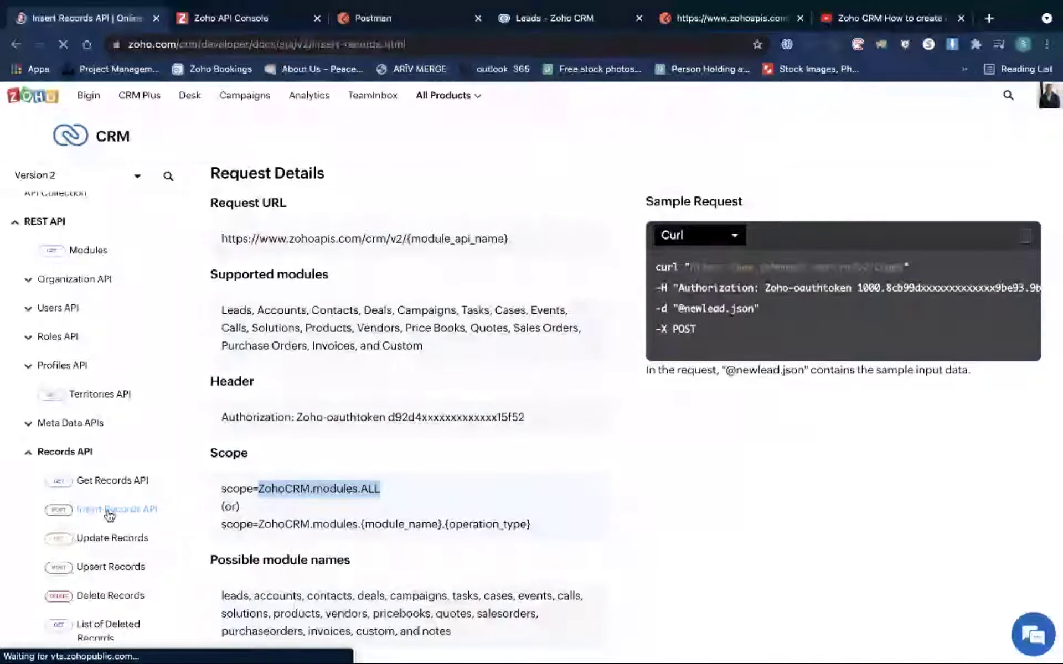
scroll(273, 437, "down", 5)
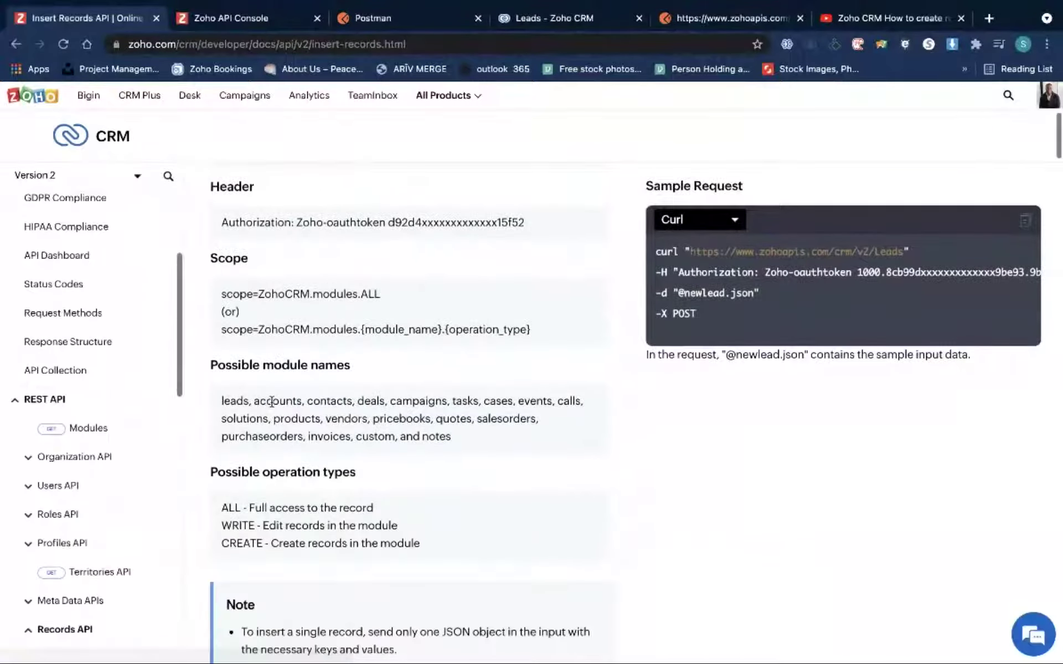
left_click_drag(258, 283, 380, 284)
key("ctrl+c")
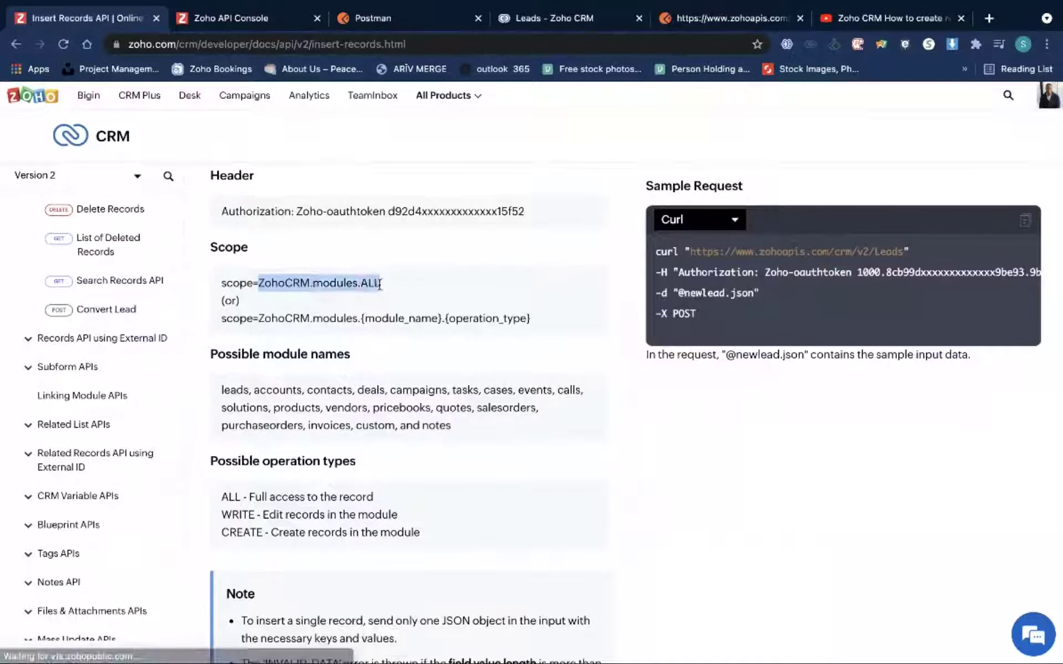
Fill in the self client's code request with scope ZohoCRM.modules.ALL, duration 10 minutes and description "Get it done"
left_click(258, 21)
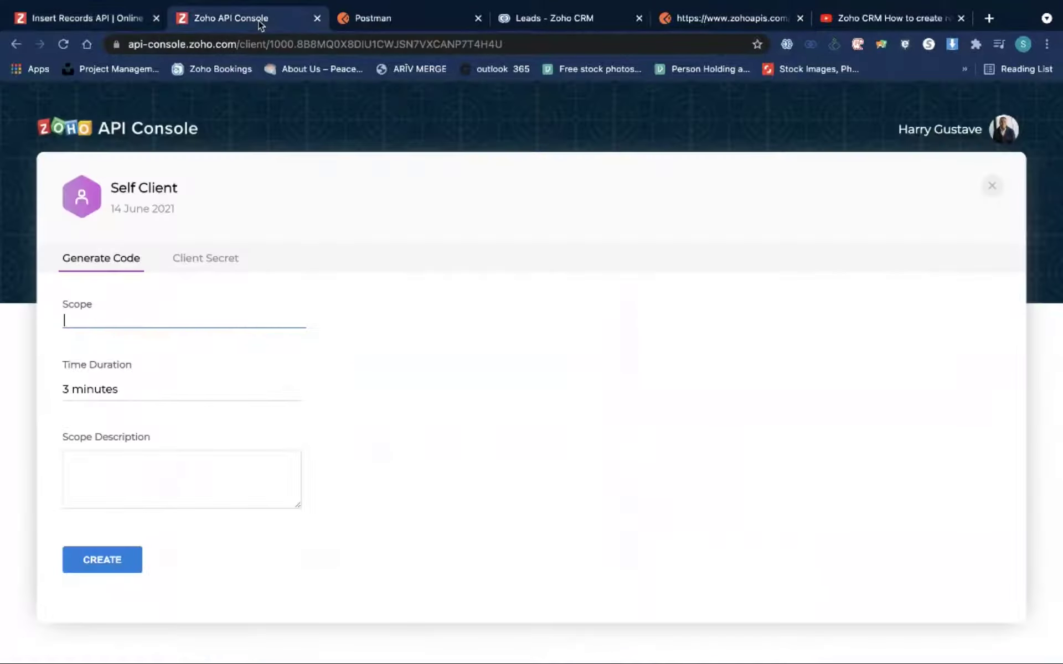
left_click(166, 311)
key("ctrl+v")
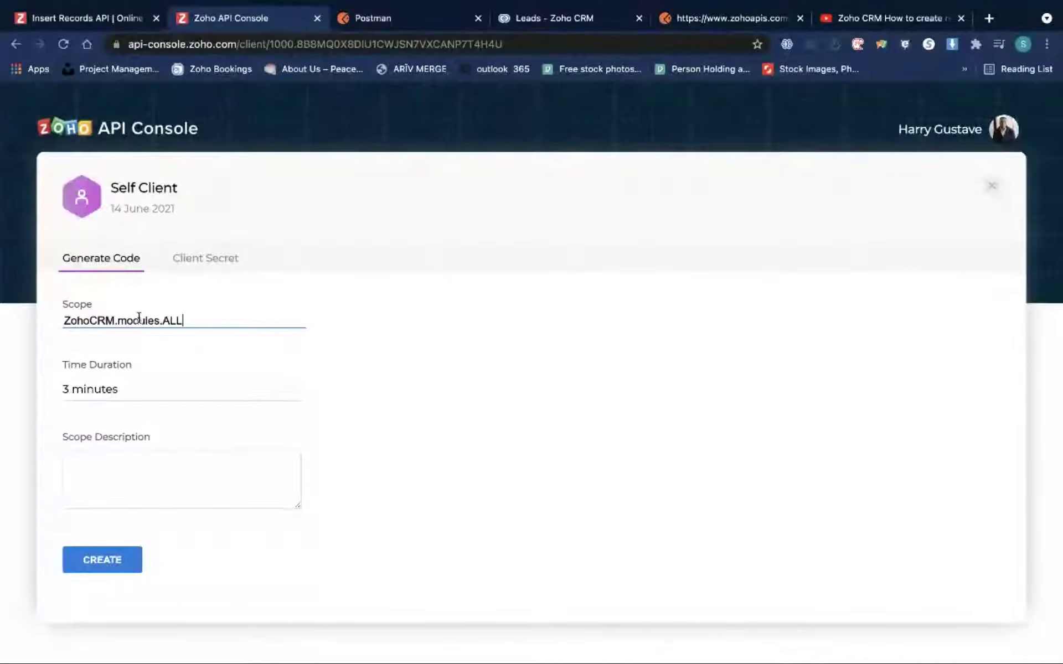
left_click(147, 392)
left_click(109, 502)
left_click(146, 481)
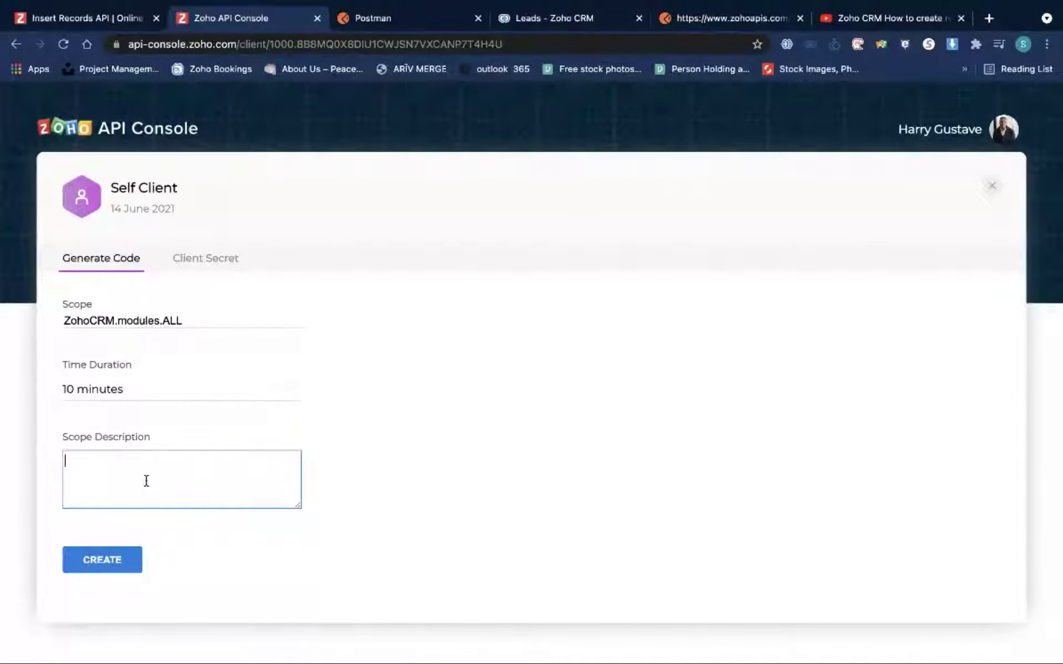
type("Get it done")
Submit the code request and generate the code for the CRM production organization SUFFOLK UNIVERSITY BOSTON
left_click(105, 568)
left_click(111, 360)
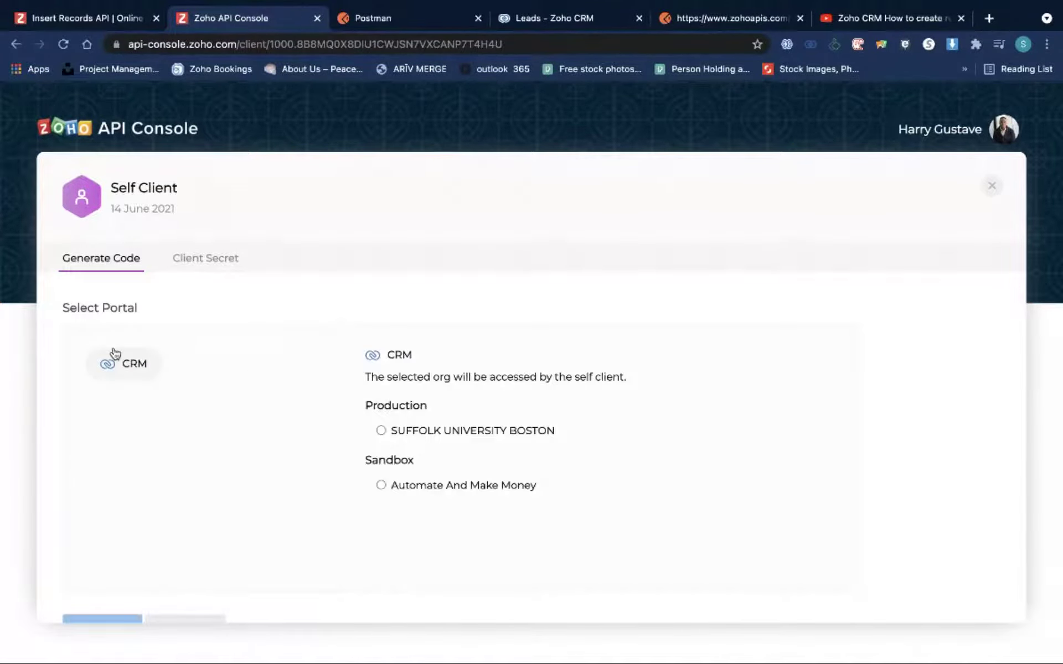
scroll(393, 429, "down", 1)
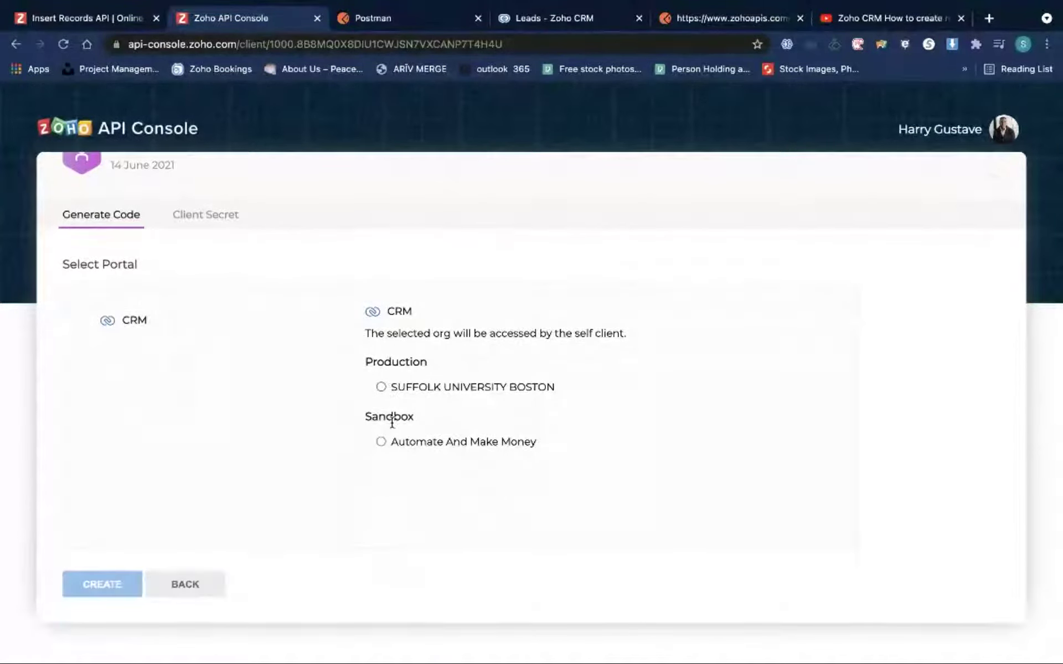
left_click(381, 386)
left_click(99, 592)
Download the generated authorization code as a file and copy it to the clipboard
left_click(415, 385)
left_click(506, 386)
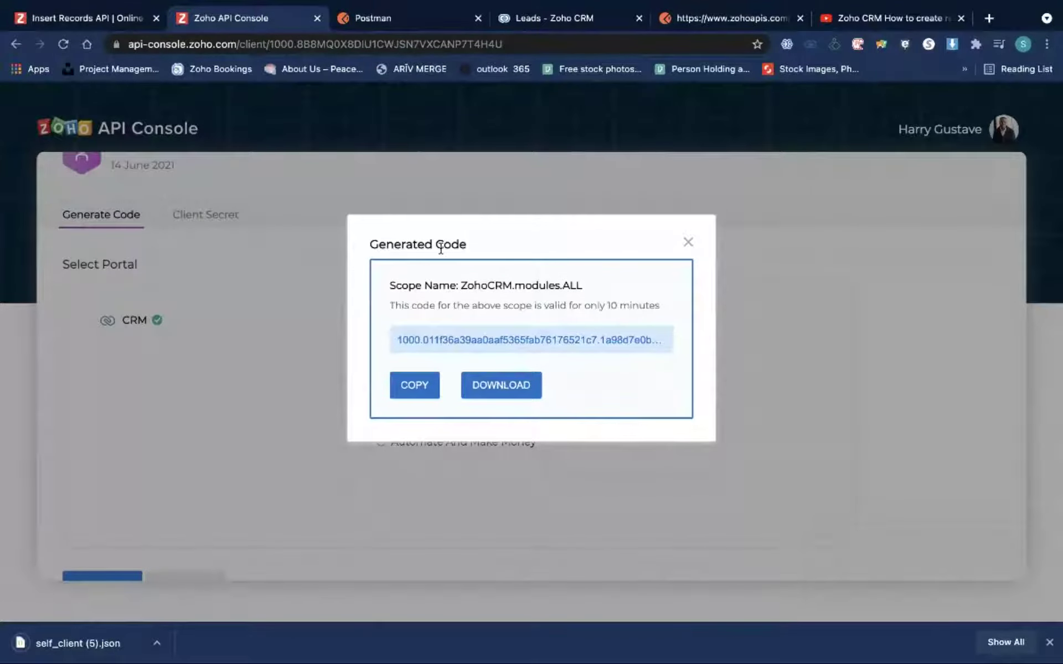
left_click(407, 391)
Switch to Postman and set the untitled request's method to POST
left_click(402, 22)
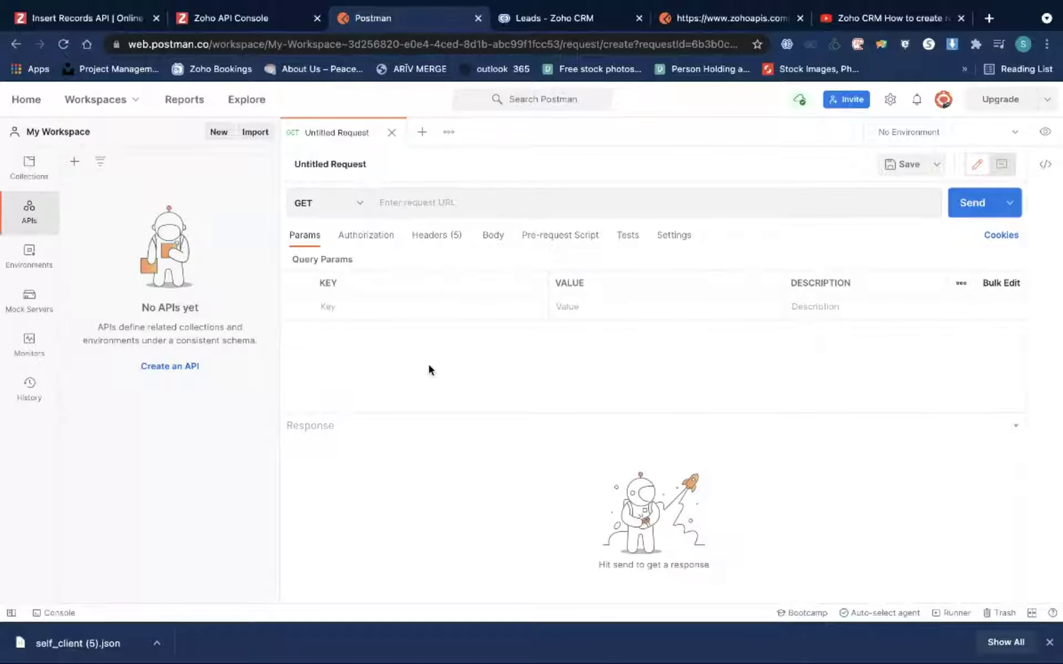
left_click(359, 208)
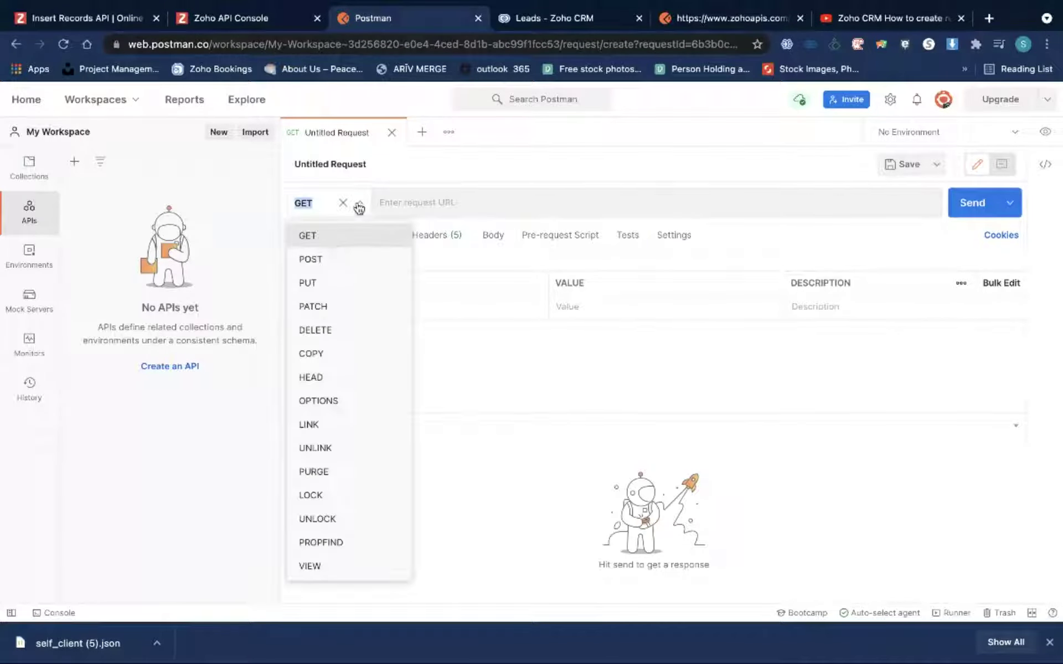
left_click(333, 261)
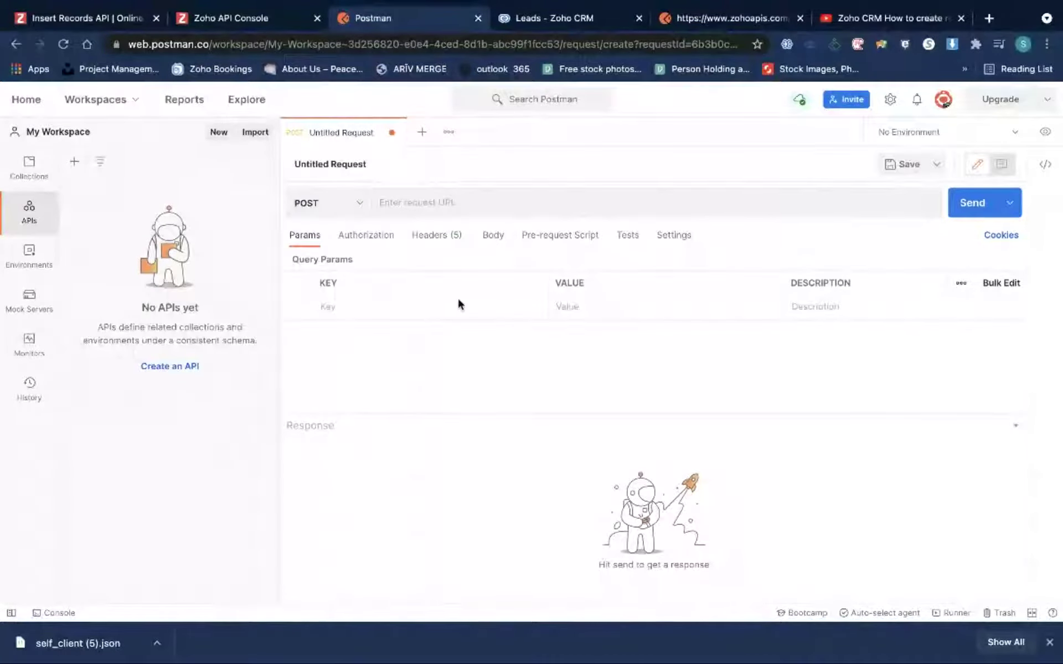
Add a Content-Type header with value application/x-www-form-urlencoded, and paste the authorization code as the value of a second header row
left_click(433, 232)
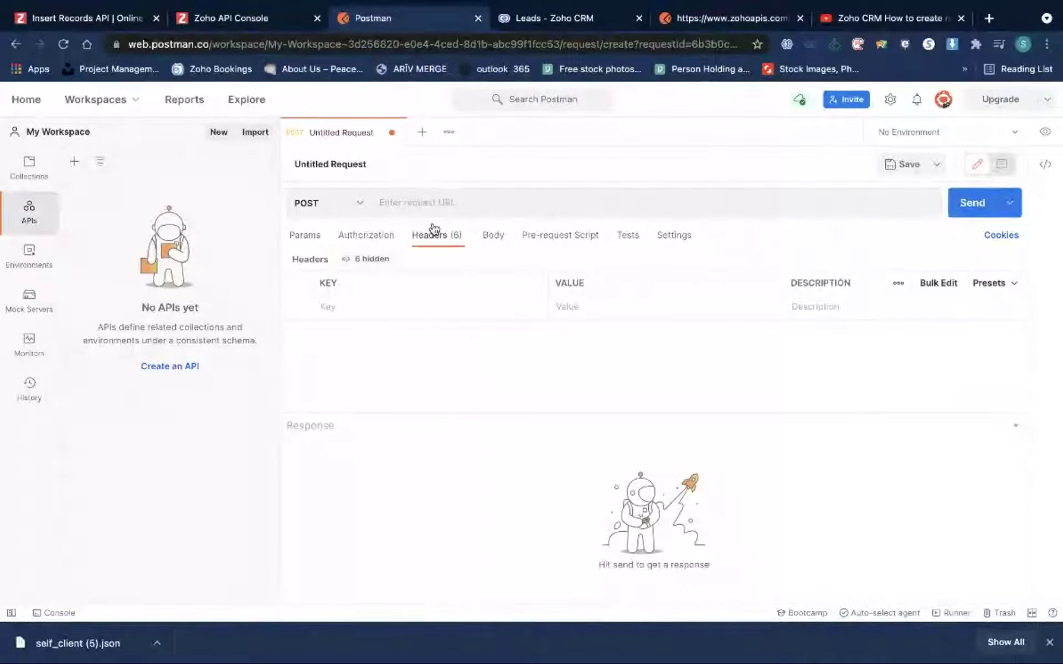
left_click(389, 307)
type("Conten")
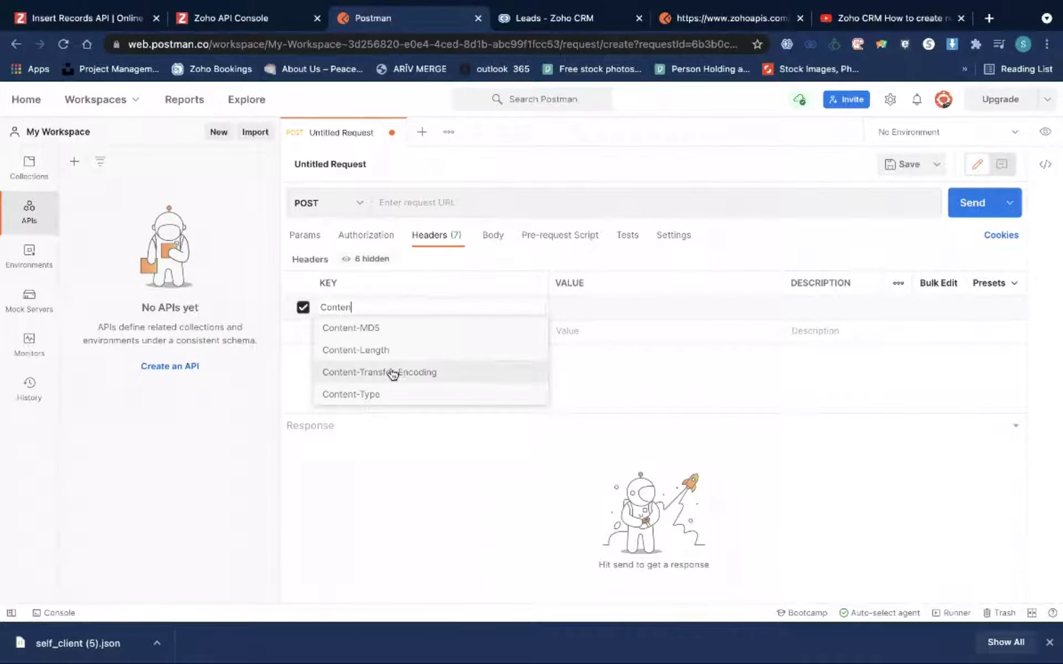
left_click(386, 394)
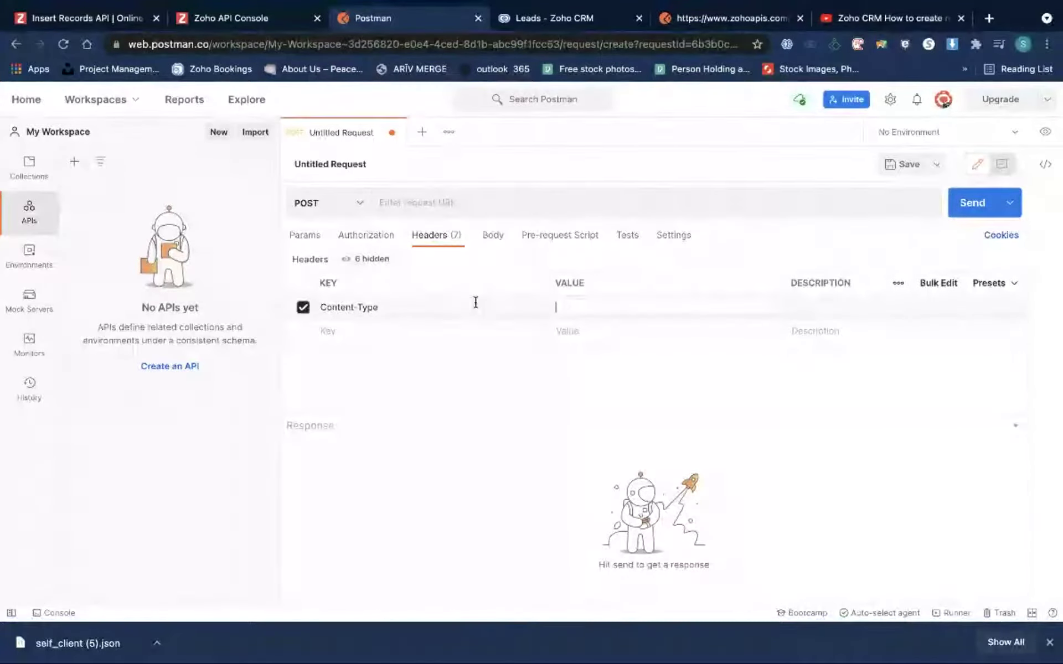
left_click(584, 332)
key("super+v")
left_click(569, 309)
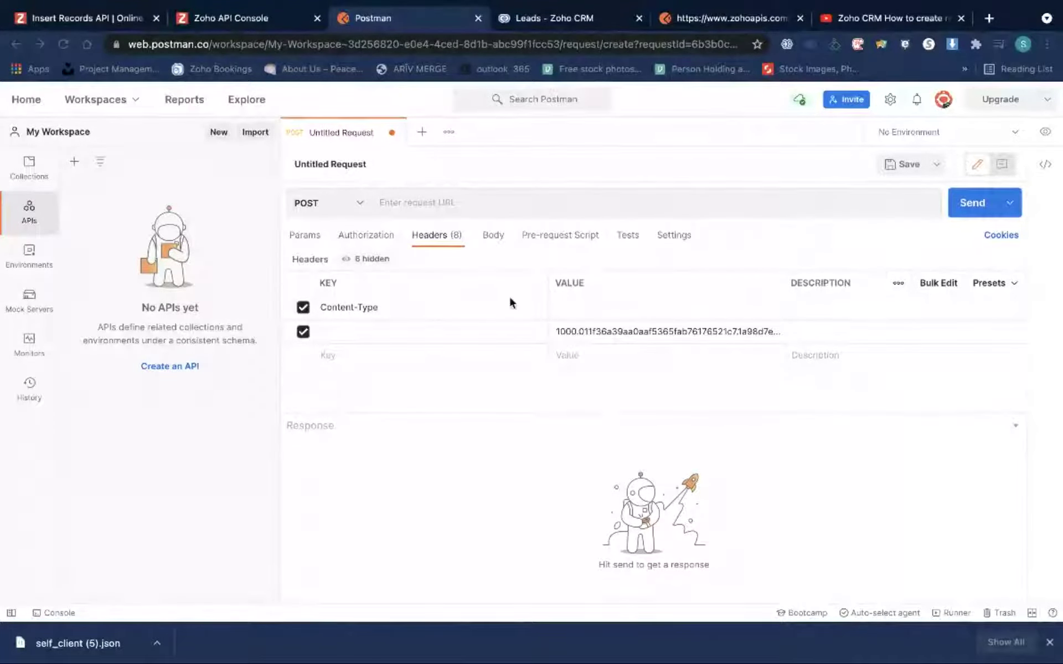
left_click(558, 309)
type("application/x-www-form-urlencoded")
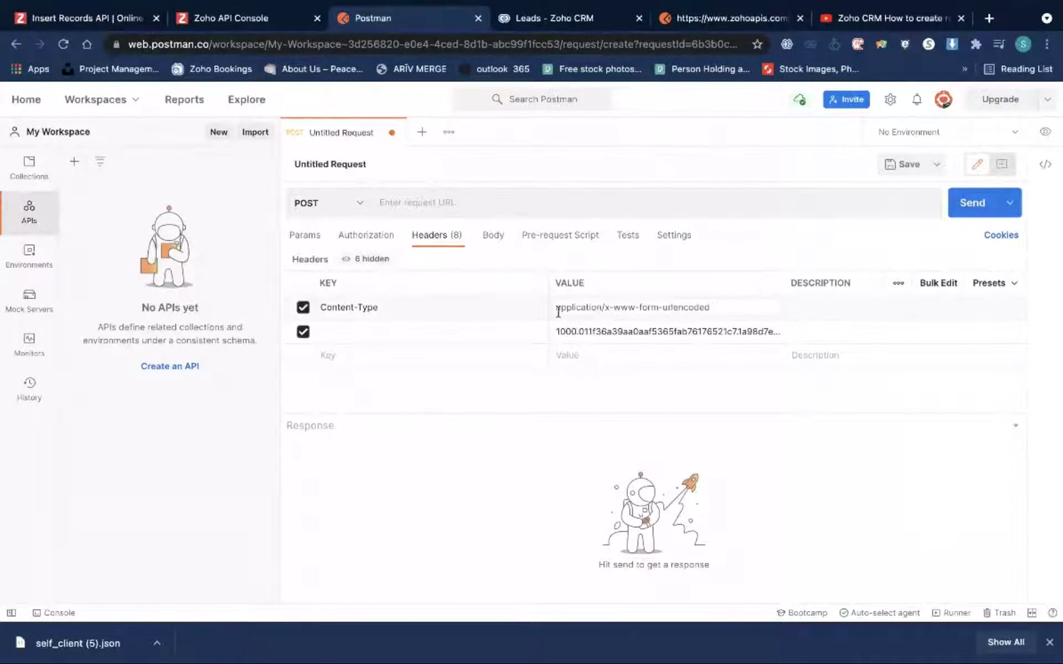
Cut the authorization code out of the second header row's value
triple_click(635, 331)
right_click(635, 331)
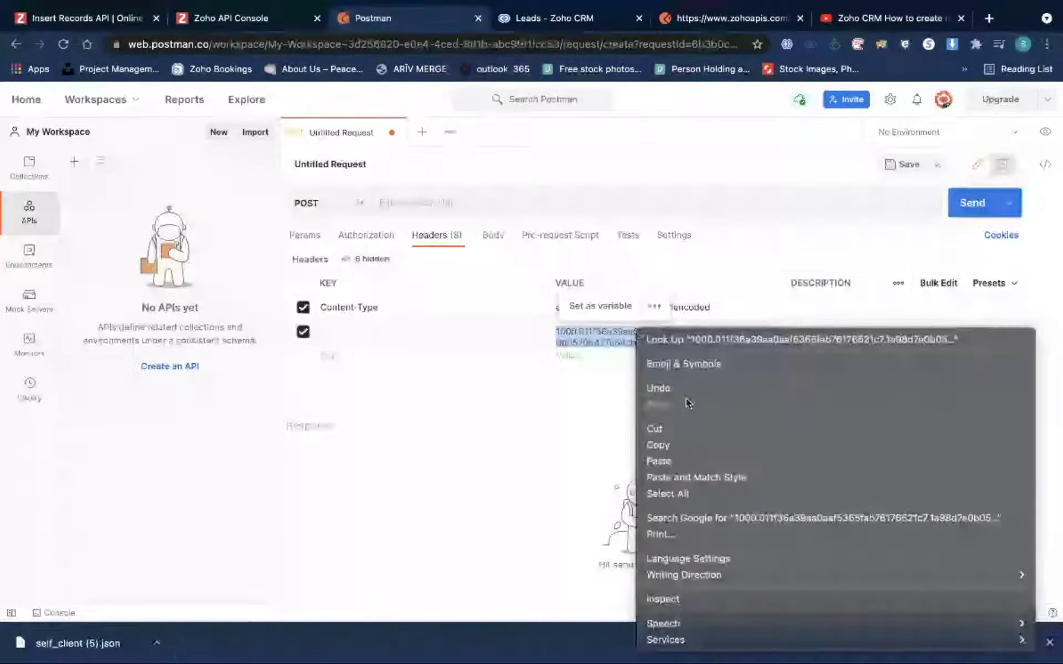
left_click(686, 428)
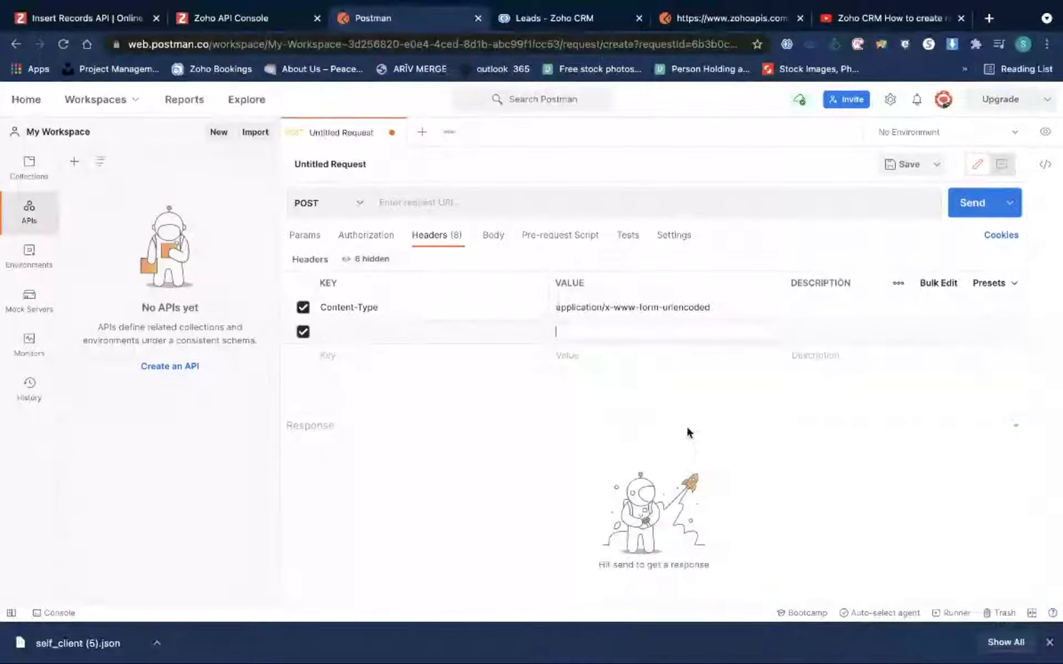
Set the request body to x-www-form-urlencoded and add a code parameter with the pasted authorization code as its value
left_click(493, 236)
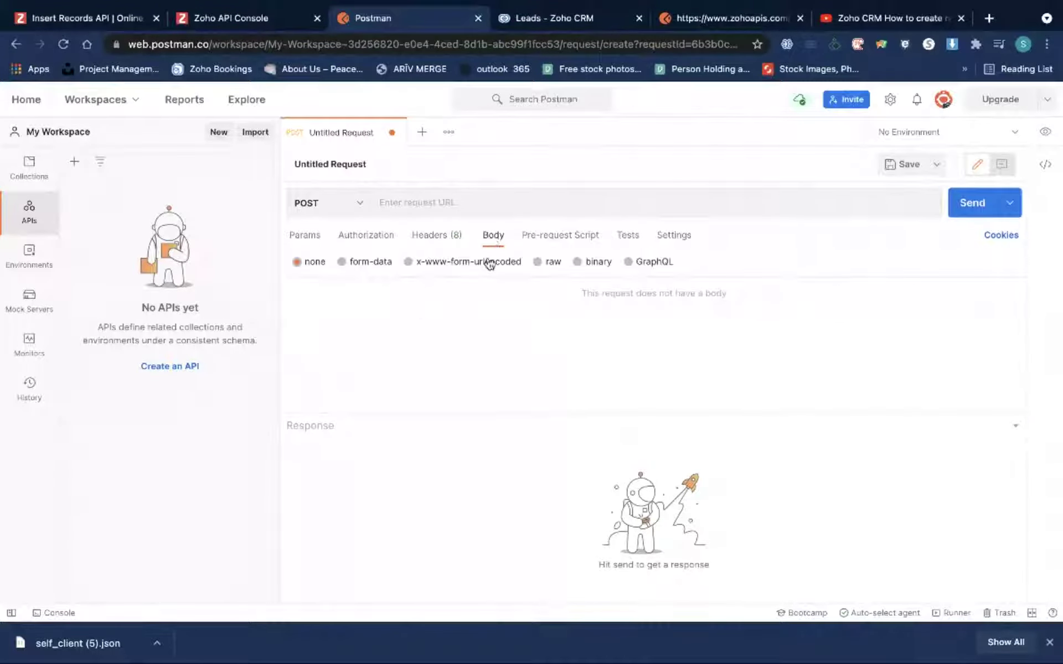
left_click(454, 263)
left_click(367, 310)
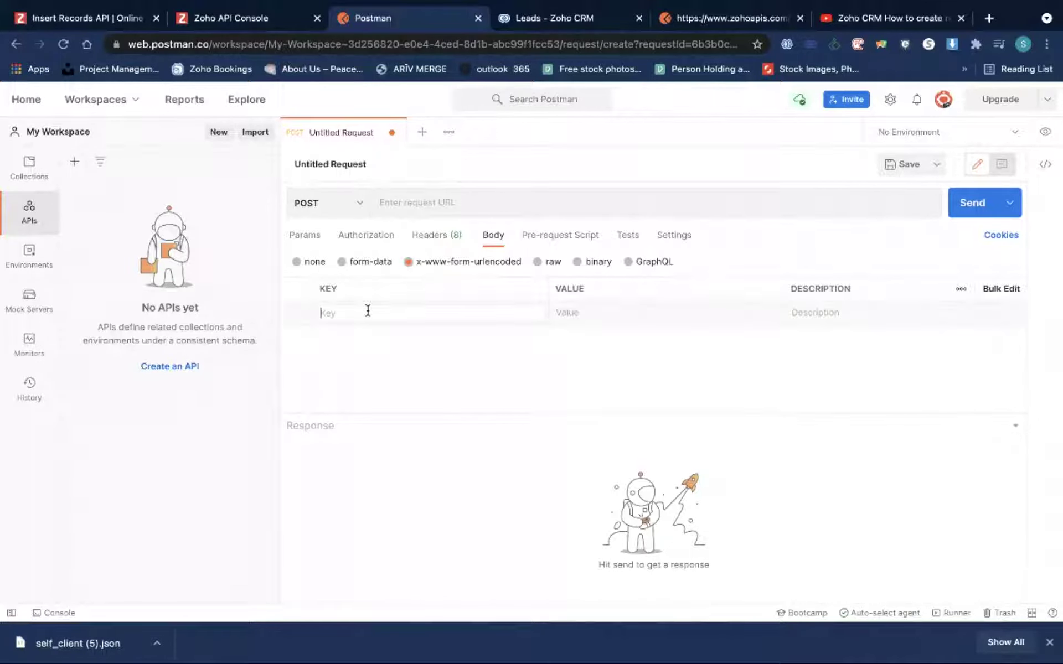
type("code")
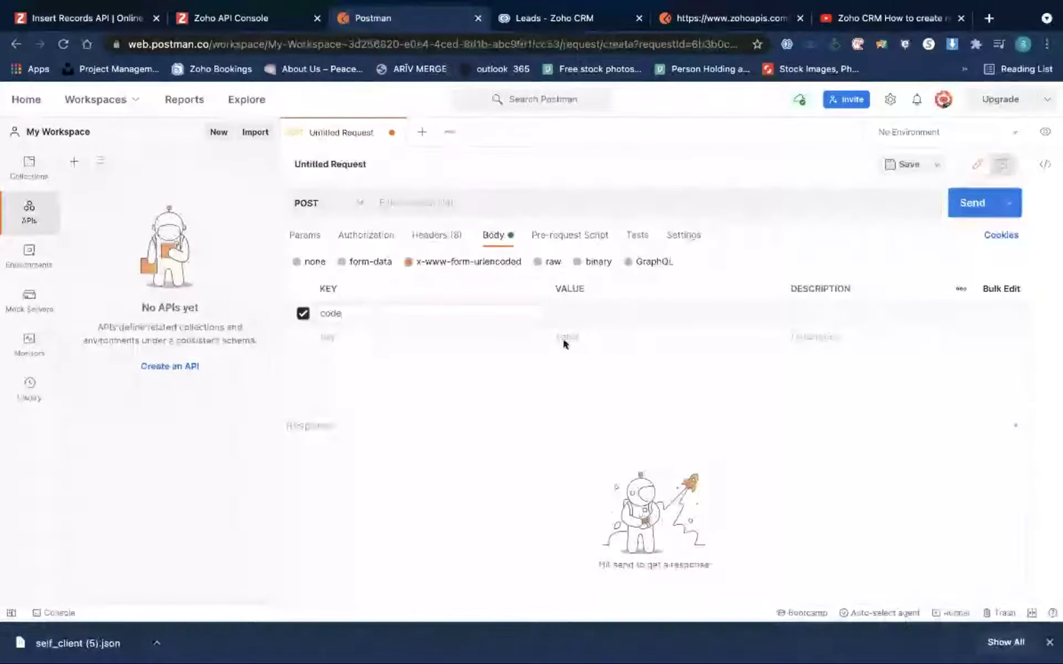
left_click(578, 315)
key("ctrl+v")
Add a grant_type parameter with the value authorization_code to the request body
left_click(404, 337)
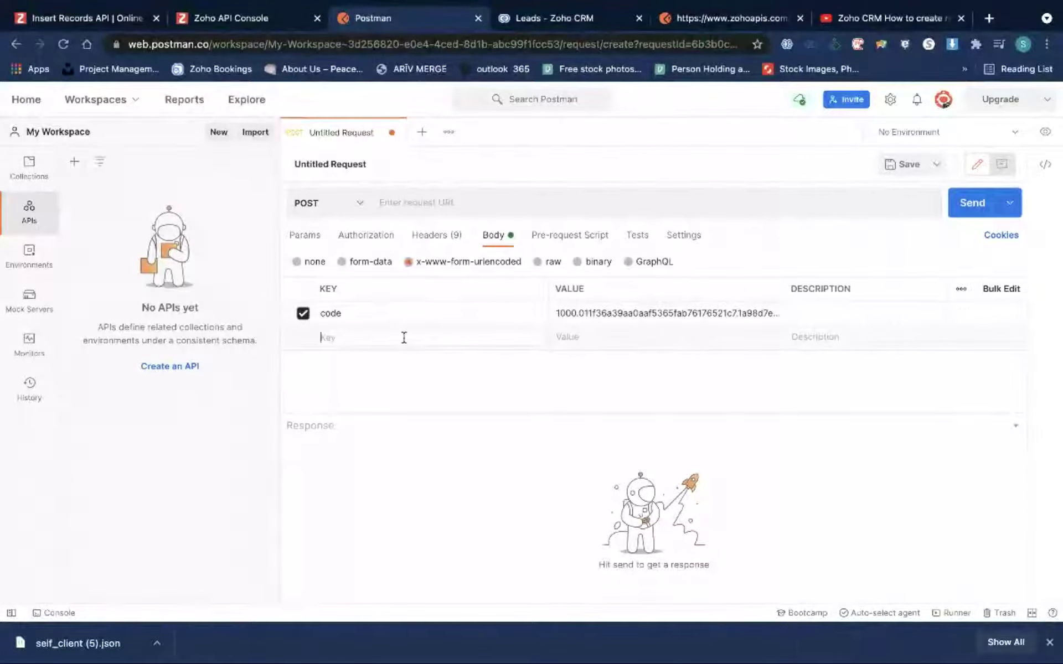
type("g")
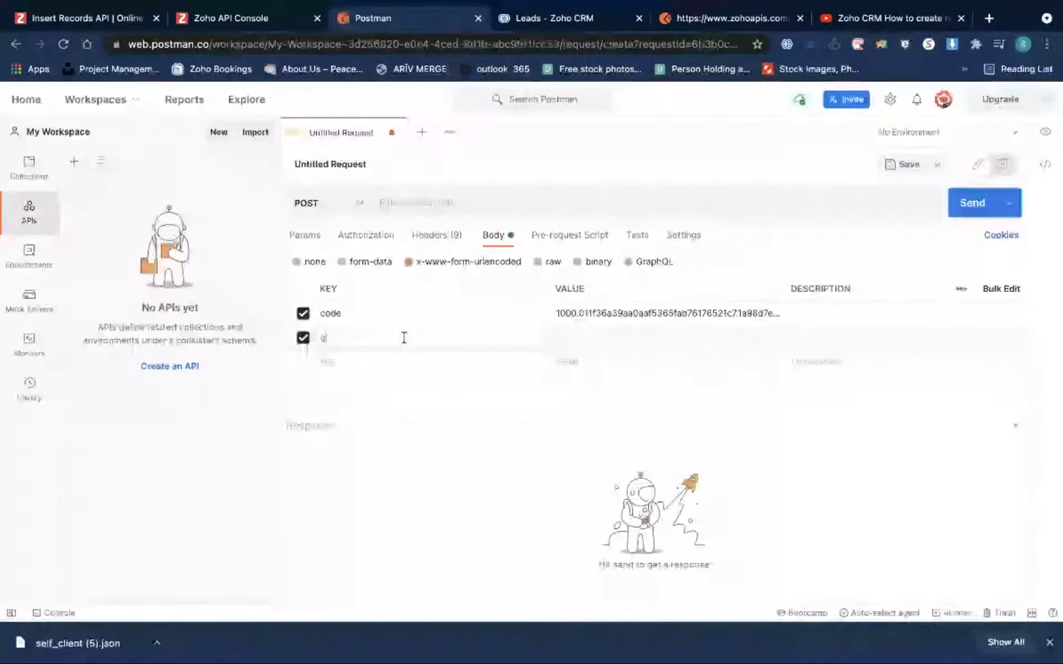
type("rant_type")
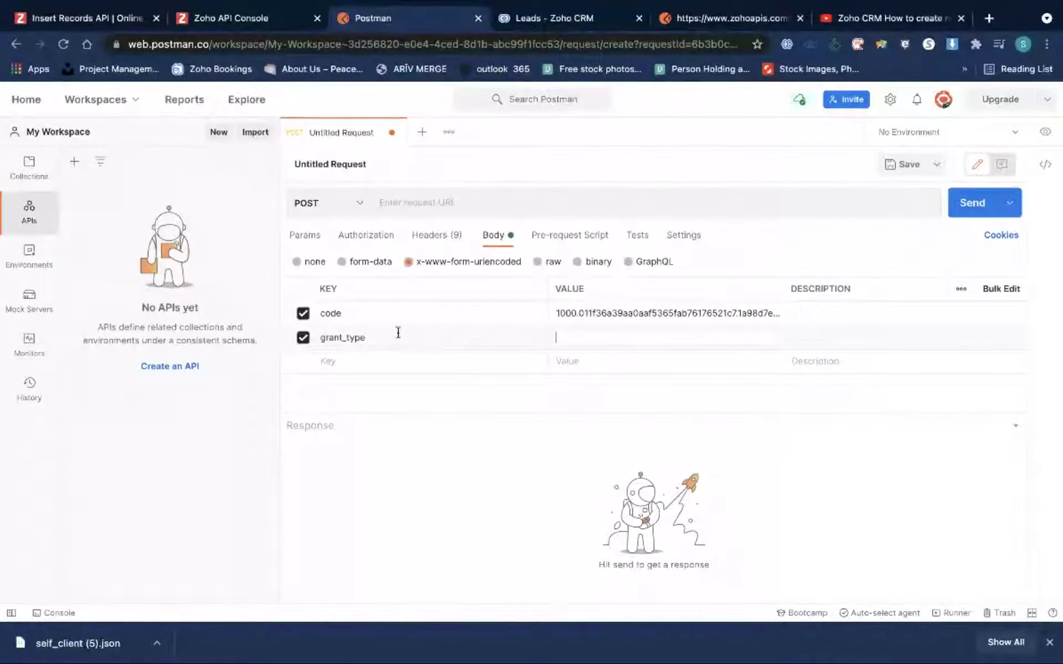
key("Tab")
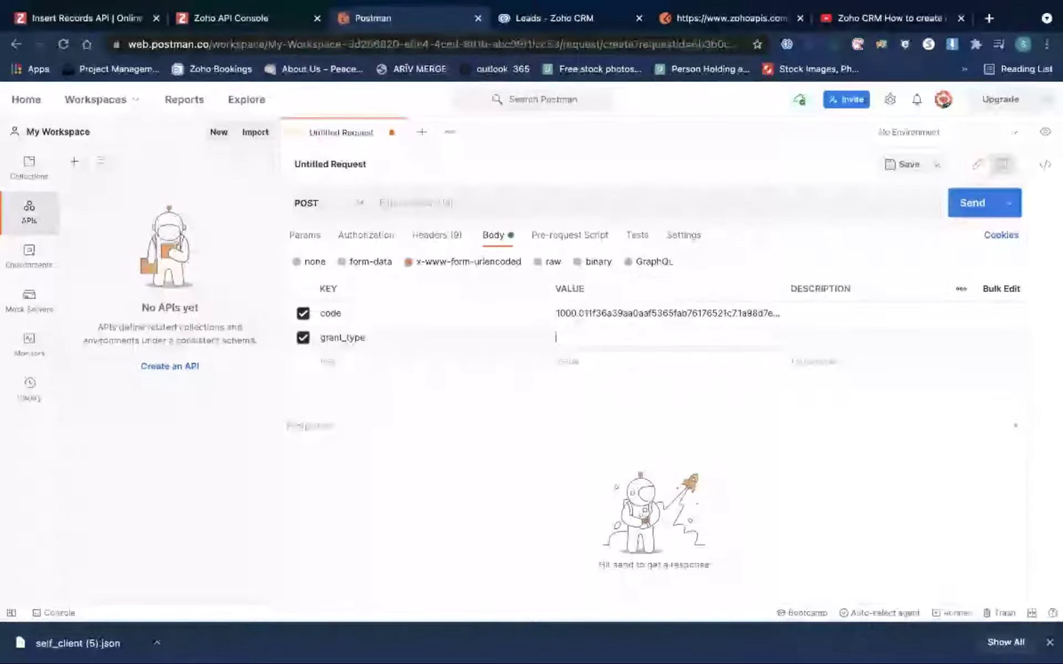
type("auth")
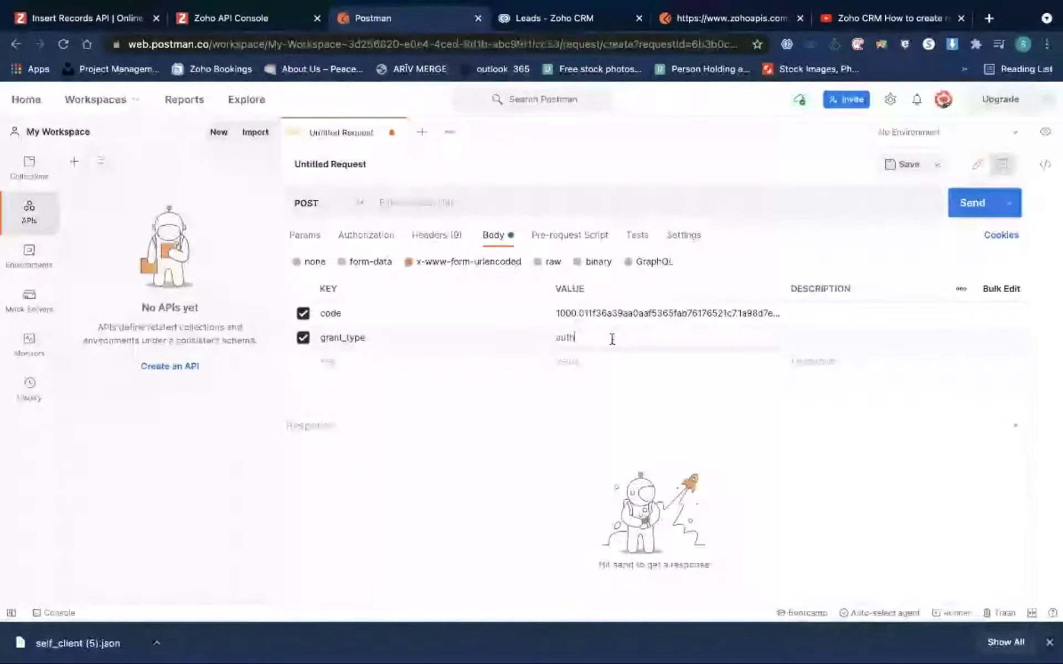
type("orization")
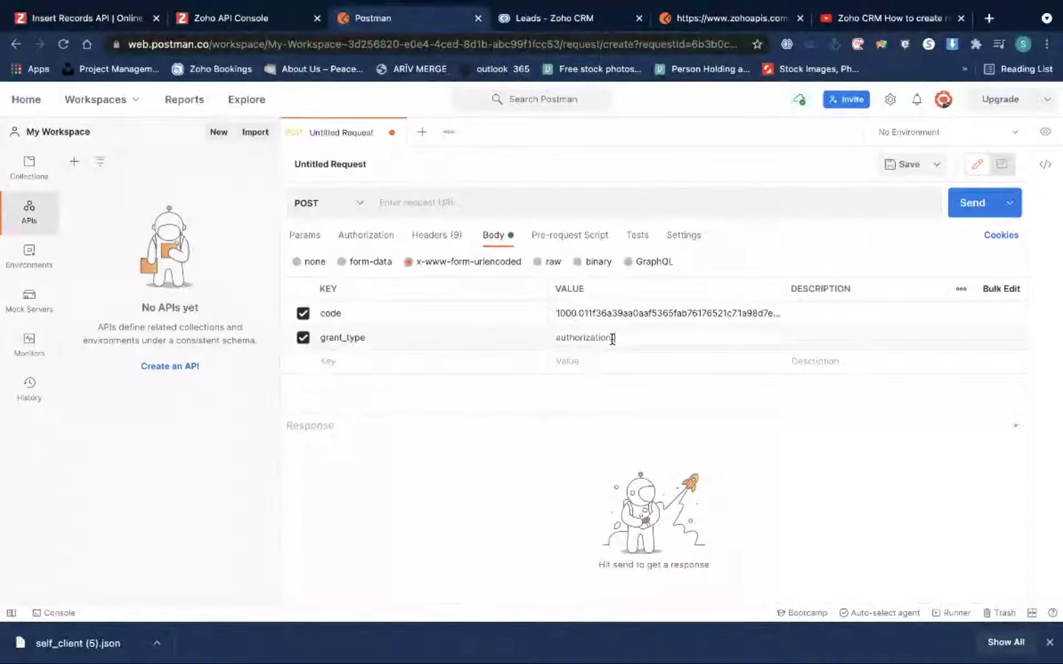
type("_code")
Add two more body parameter keys without values, client_id and cliet_secret
left_click(390, 361)
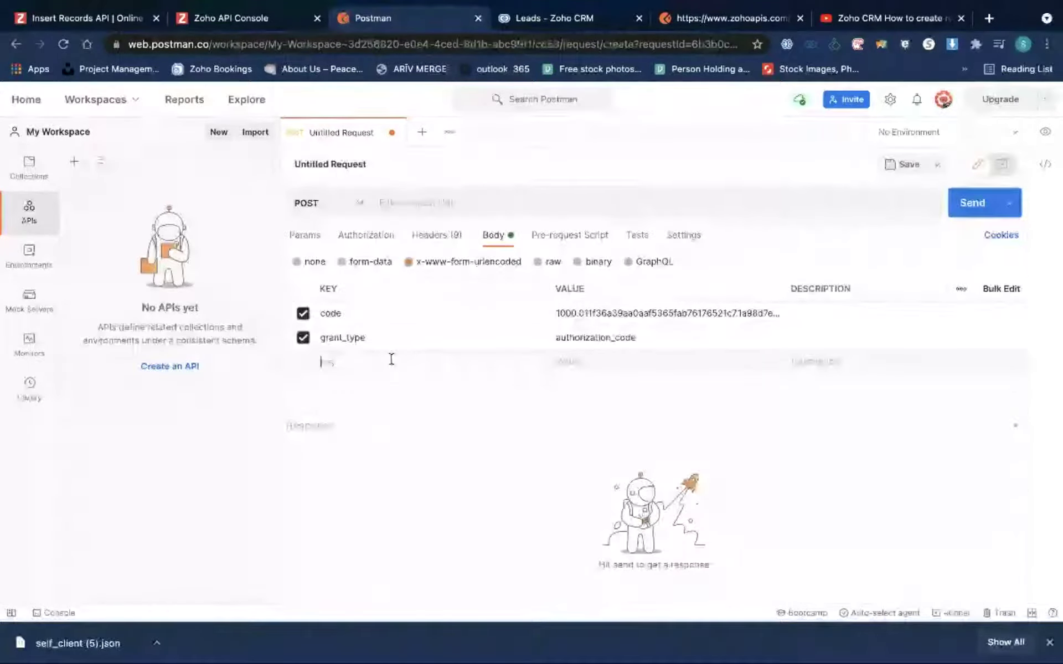
type("client_id")
left_click(379, 388)
type("cliet")
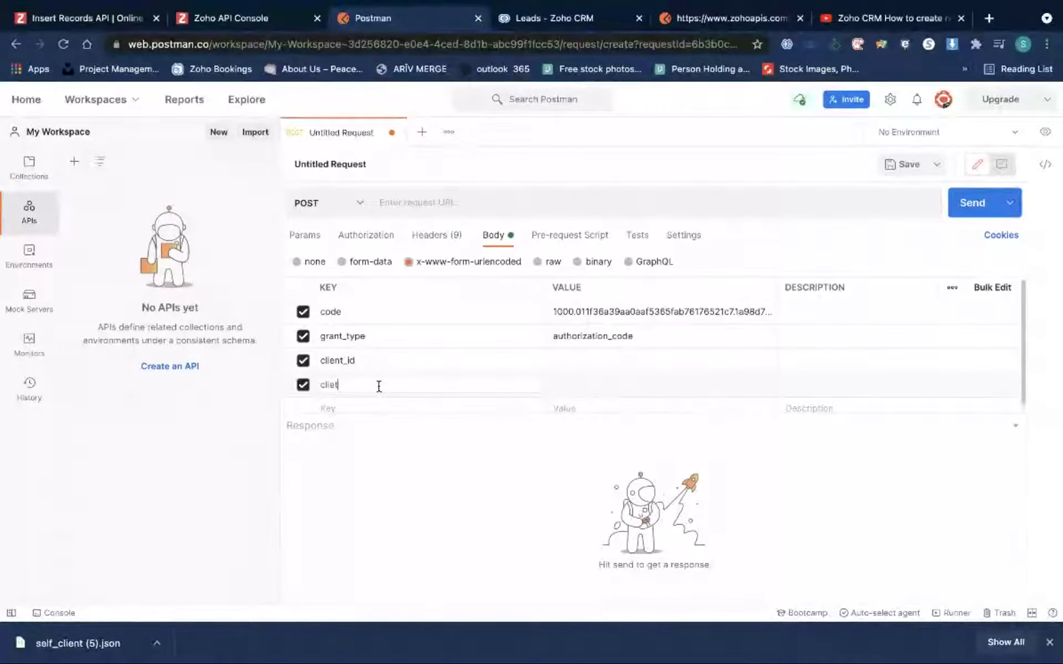
type("_secret")
Copy the self client's Client ID from the Zoho API Console and paste it as the client_id value in Postman
left_click(279, 19)
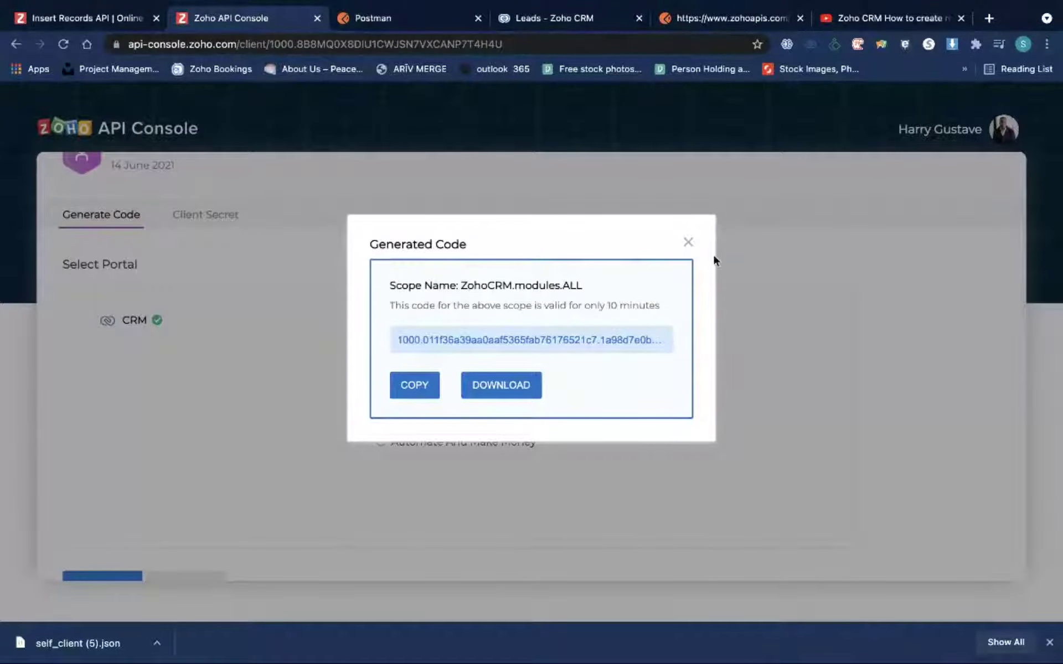
left_click(689, 242)
left_click(224, 219)
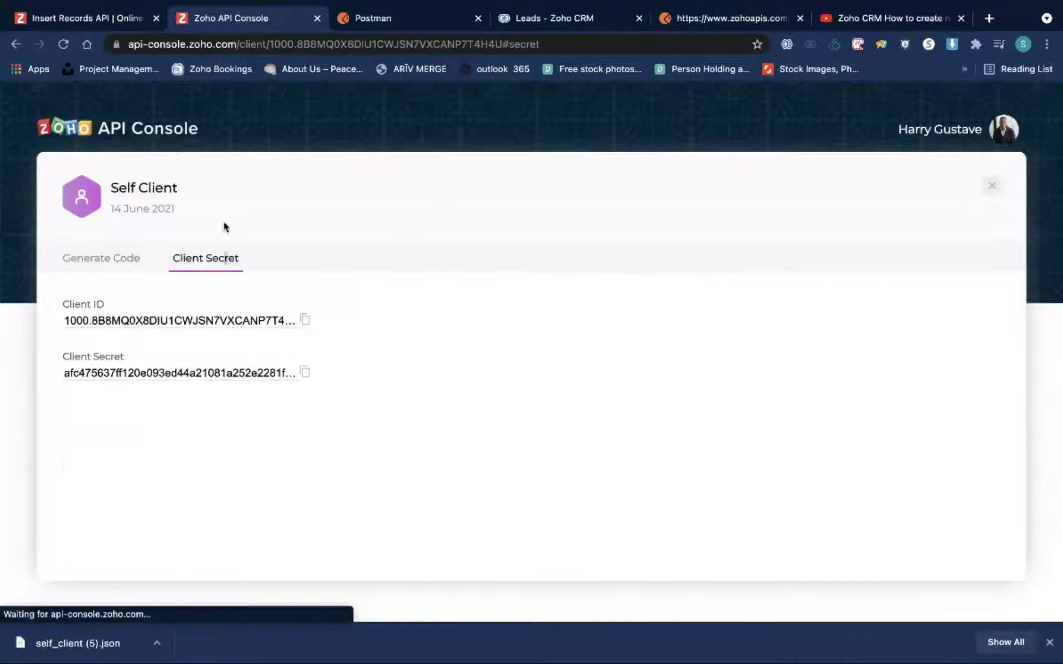
left_click(309, 320)
left_click(400, 25)
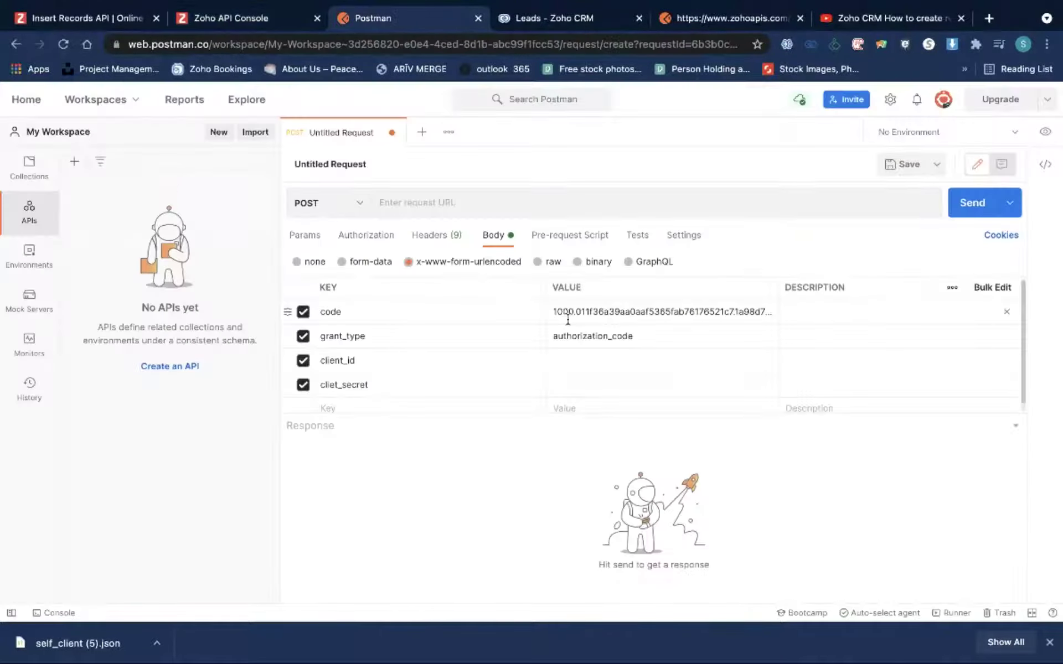
left_click(587, 360)
key("ctrl+v")
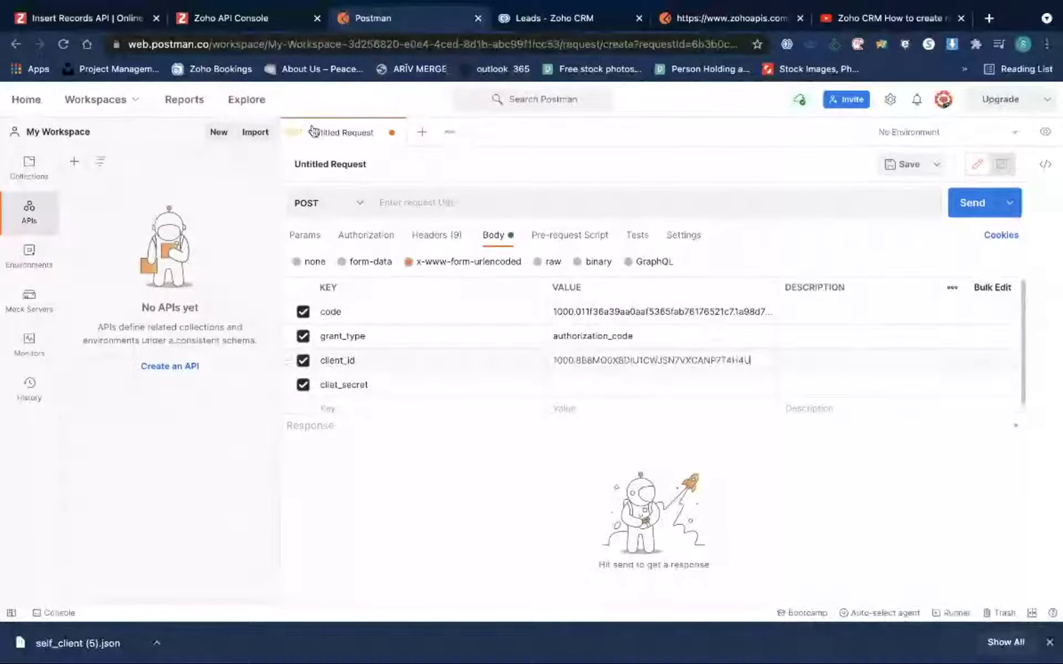
Copy the Client Secret from the Zoho API Console and paste it as the cliet_secret value in Postman
left_click(268, 18)
left_click(304, 372)
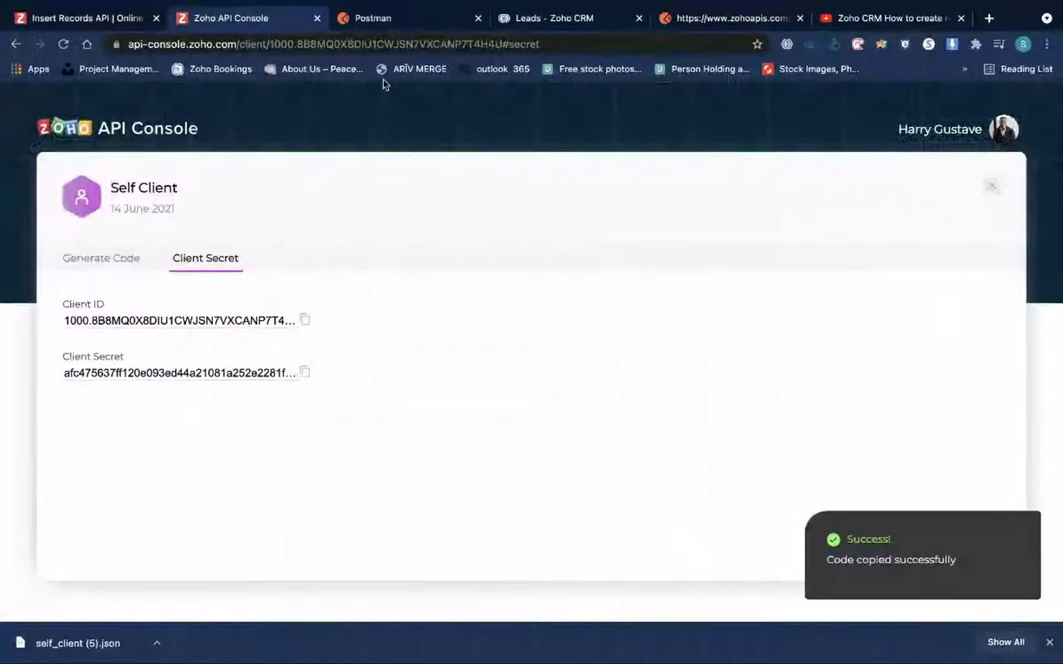
left_click(400, 20)
left_click(583, 386)
key("ctrl+v")
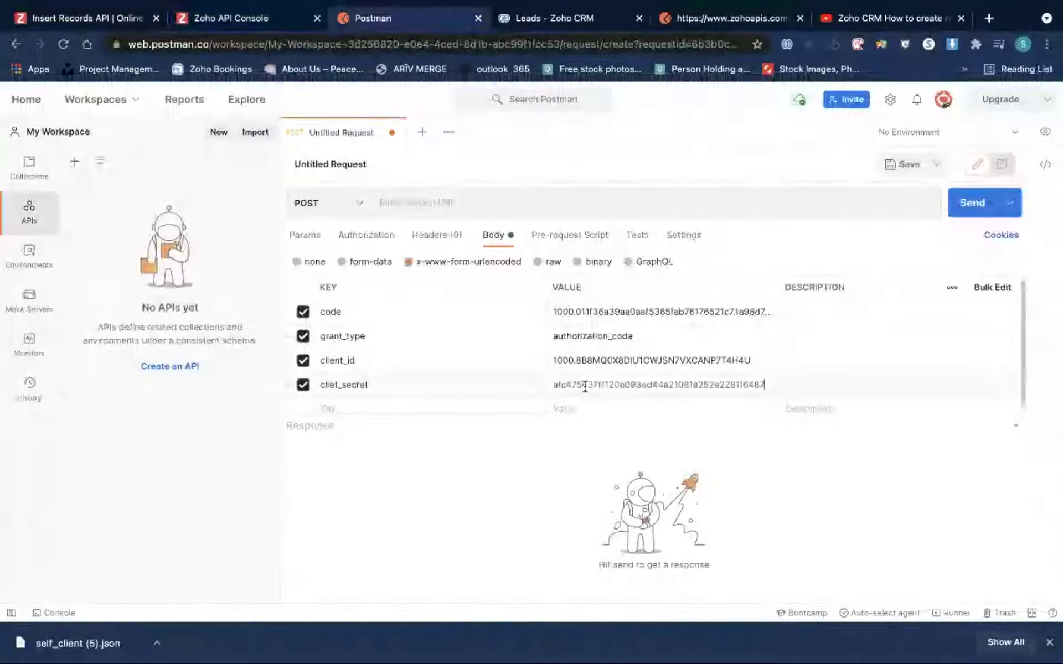
left_click(398, 405)
type("red")
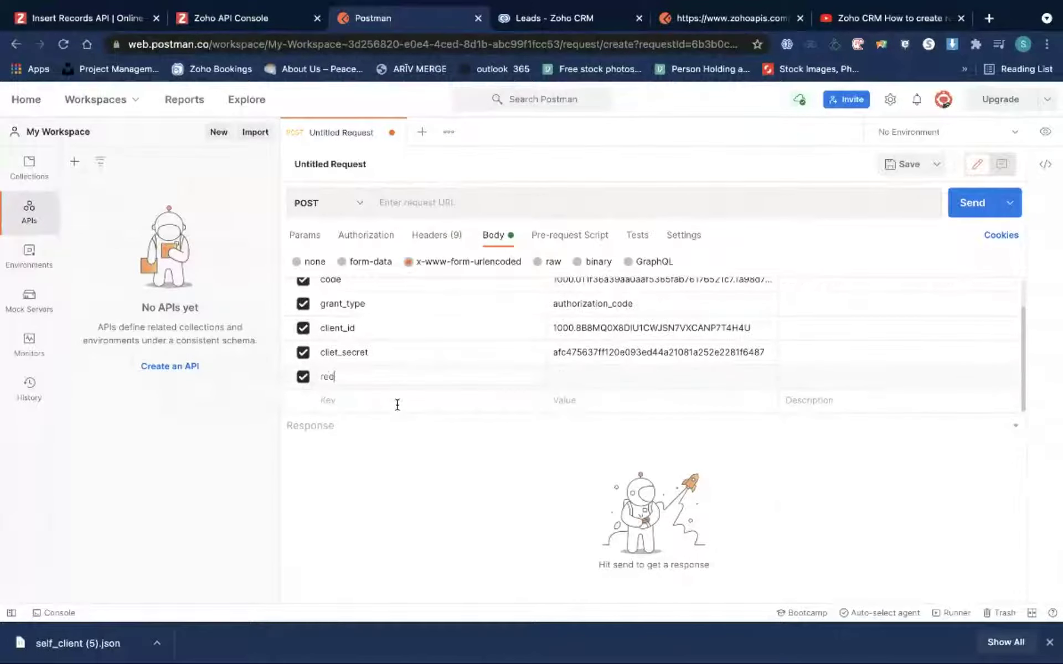
type("irect_uri")
key("Tab")
type("http://we")
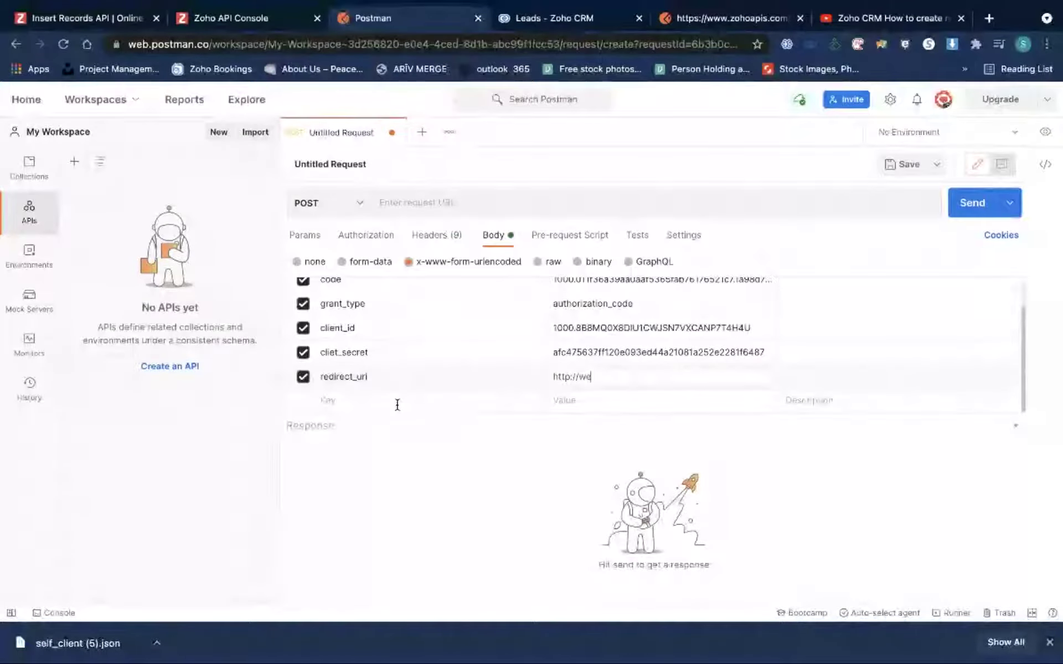
type("lcome/yourd")
type("allback")
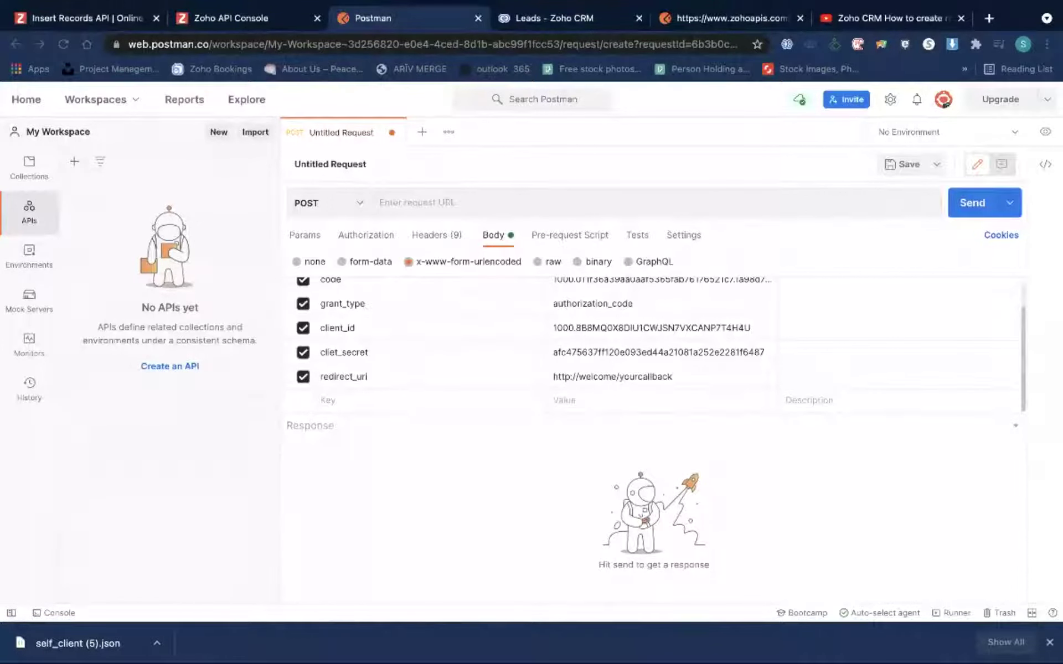
left_click(431, 197)
key("ctrl+v")
left_click(567, 203)
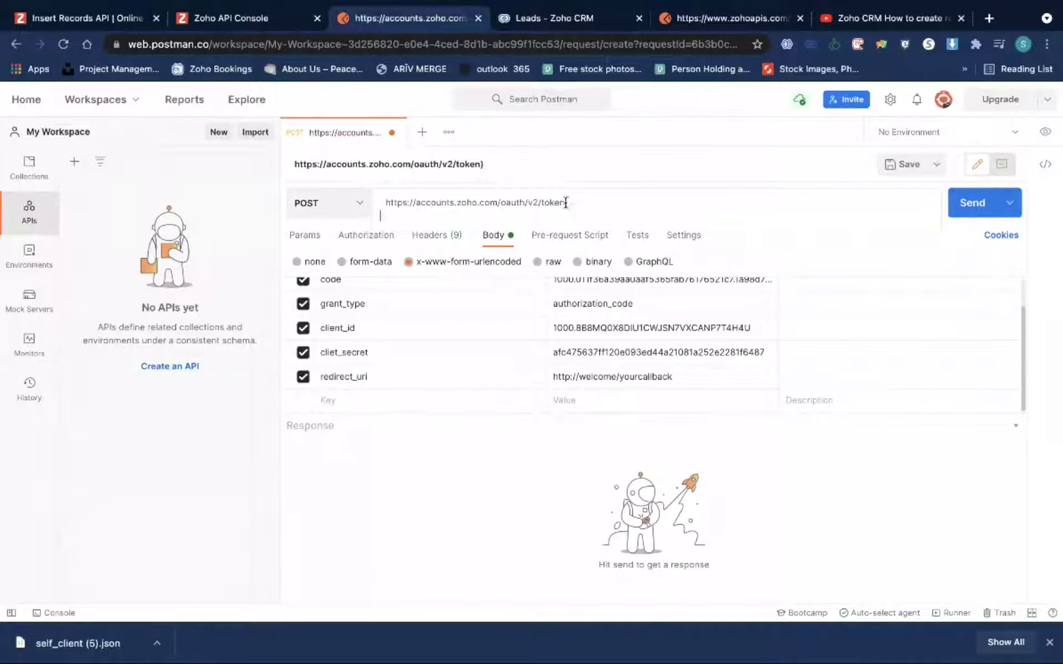
key("BackSpace")
Examine the Generating Tokens step of Zoho's OAuth Authentication documentation for the US accounts URL and the token request path
left_click(83, 17)
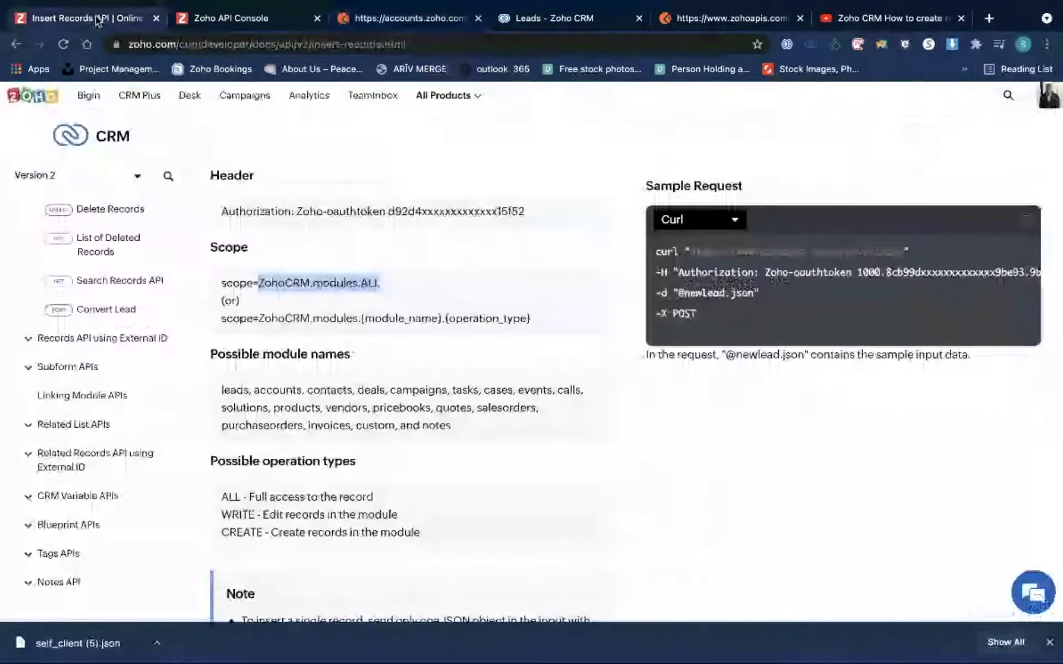
scroll(95, 277, "up", 10)
left_click(78, 295)
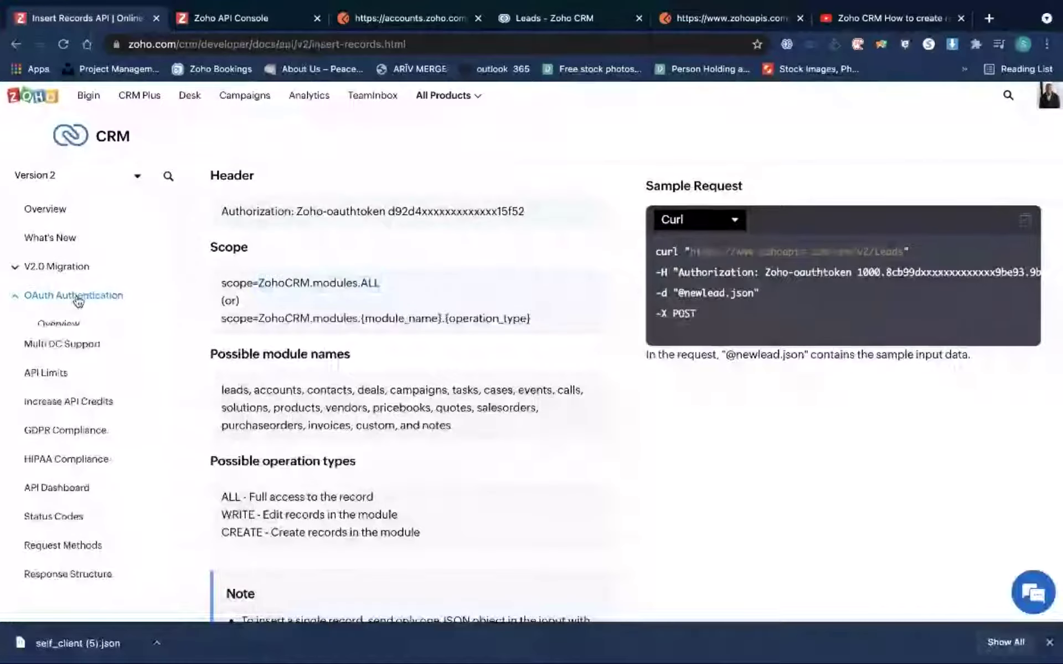
left_click(101, 453)
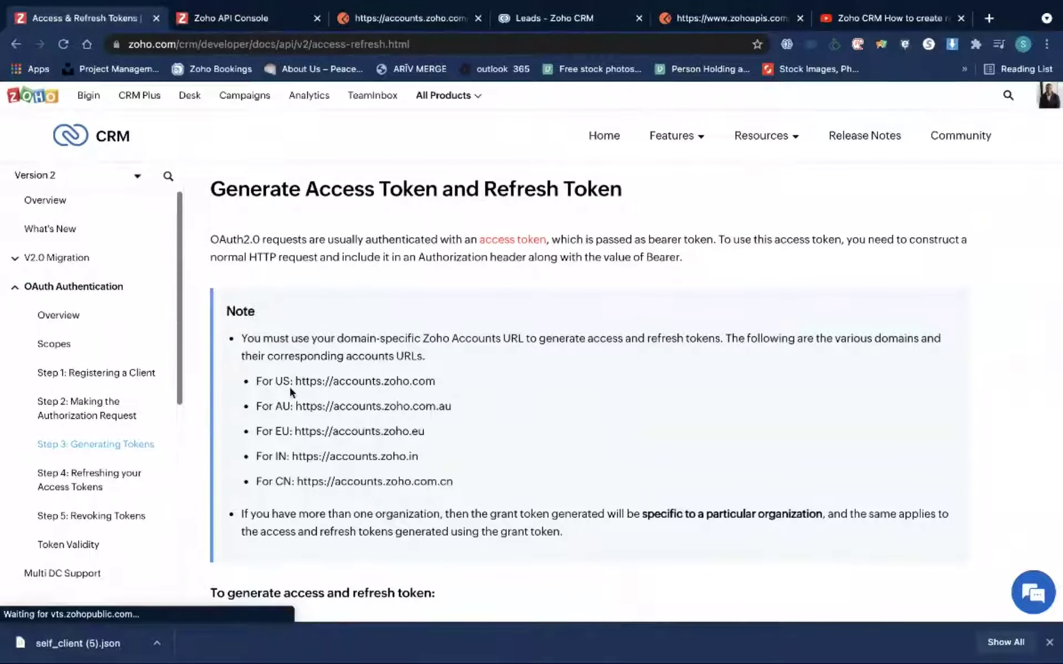
left_click_drag(275, 381, 436, 382)
scroll(437, 385, "down", 2)
scroll(438, 385, "down", 4)
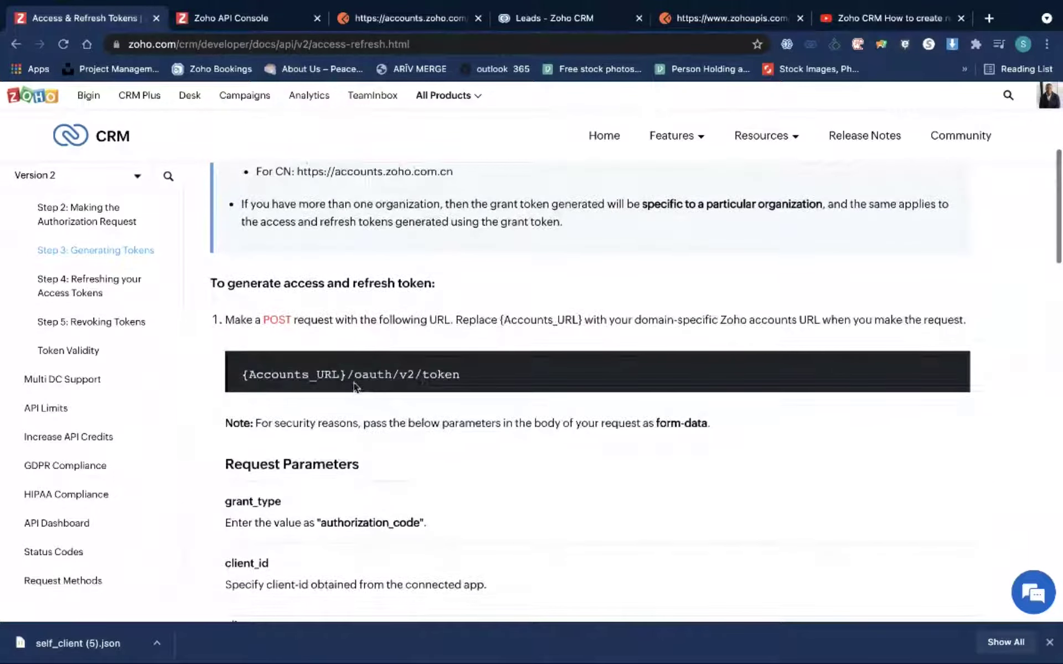
left_click_drag(354, 375, 451, 378)
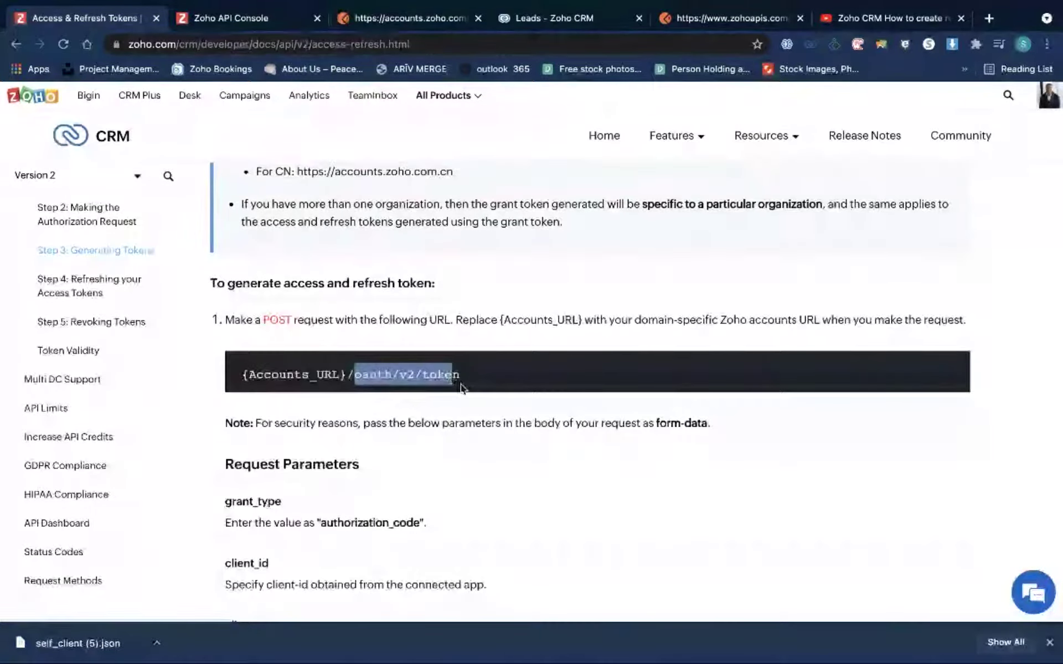
Switch back to Postman, check the body parameters and send the POST request to the token URL
left_click(387, 19)
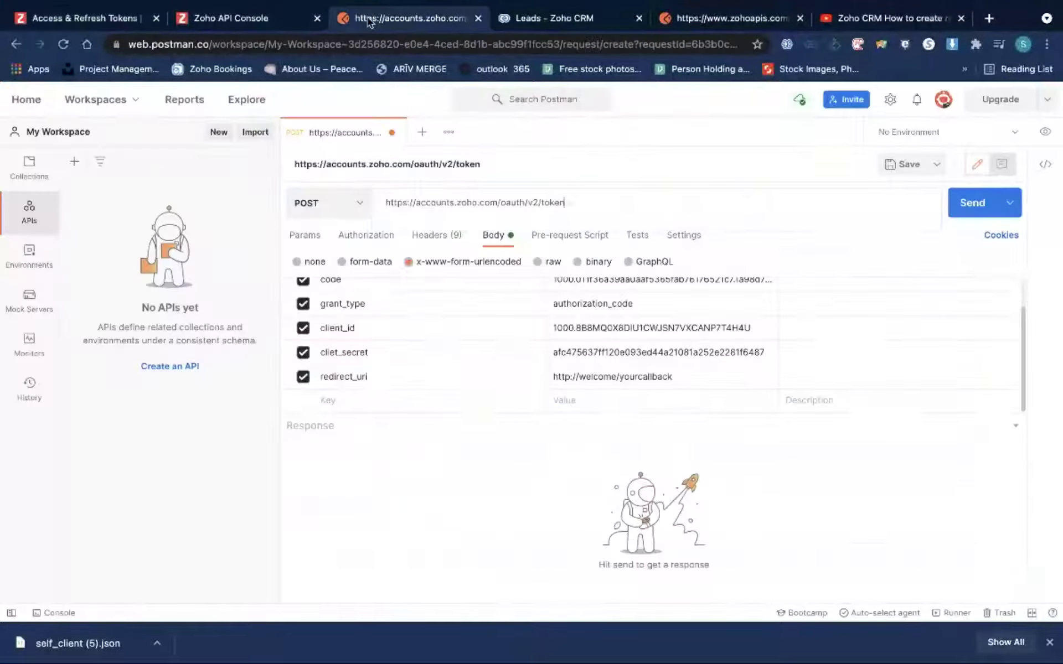
left_click(593, 185)
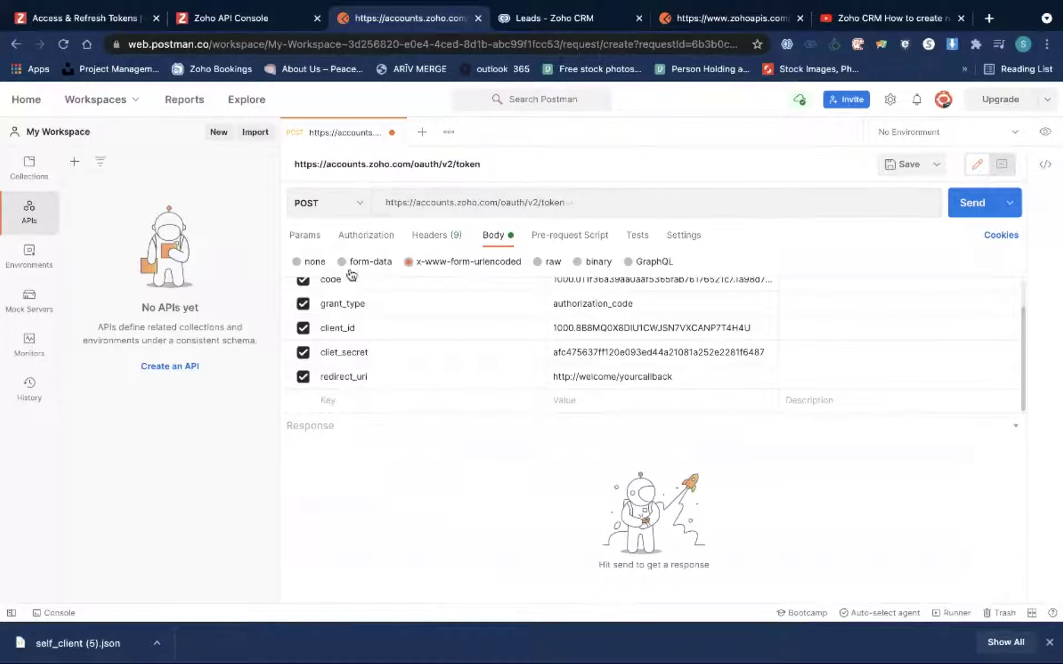
scroll(359, 370, "up", 1)
scroll(359, 370, "down", 1)
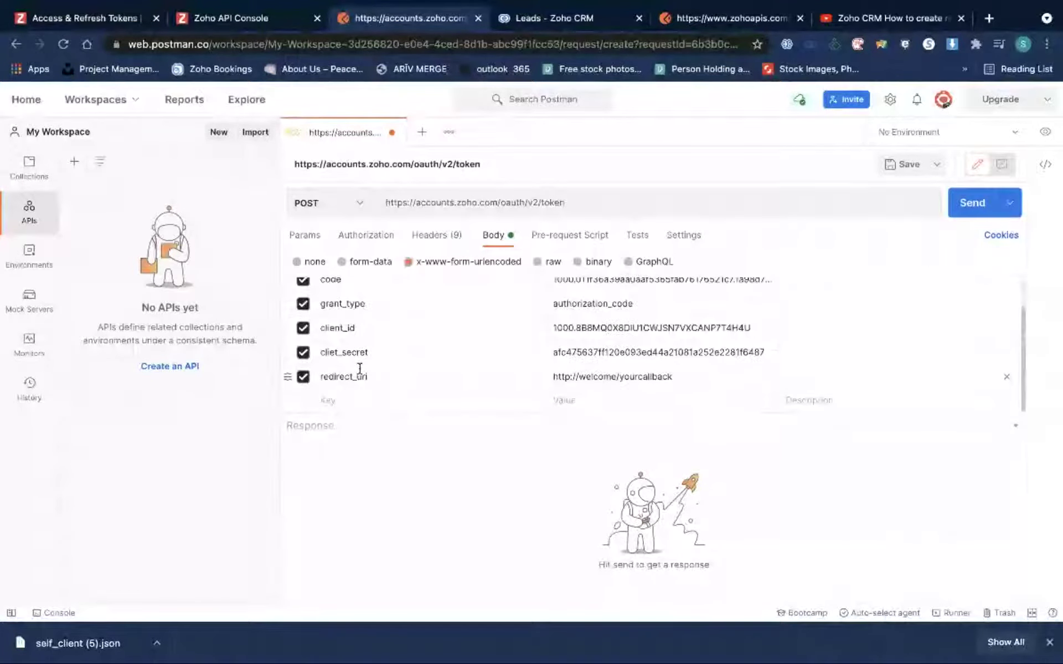
left_click(969, 205)
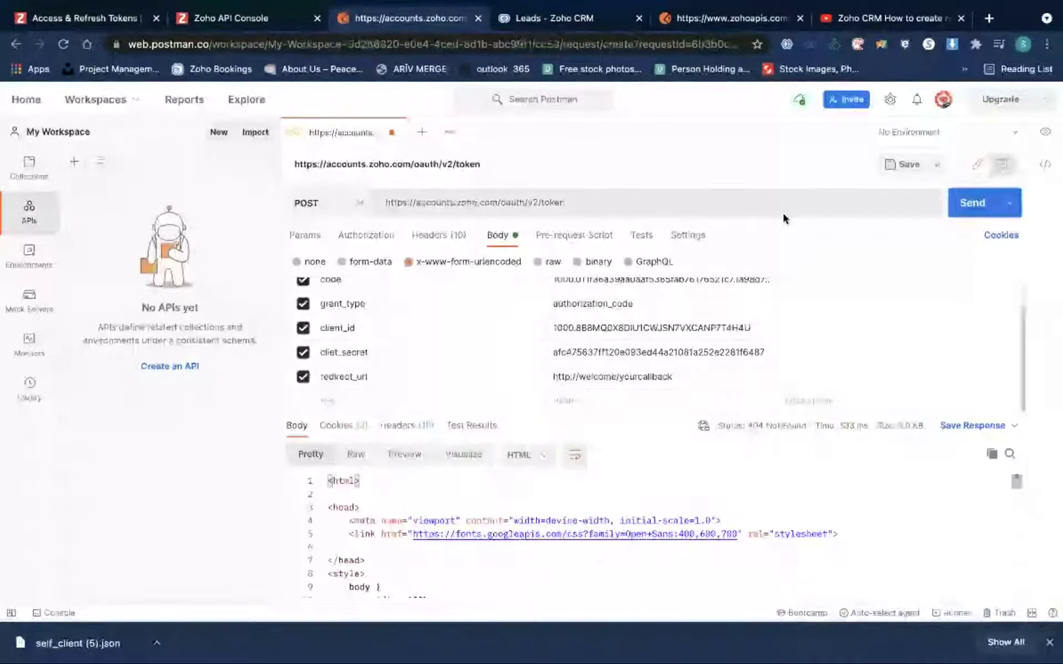
Correct the misspelled secret parameter's key to client_secret and resend the token request
scroll(455, 351, "up", 1)
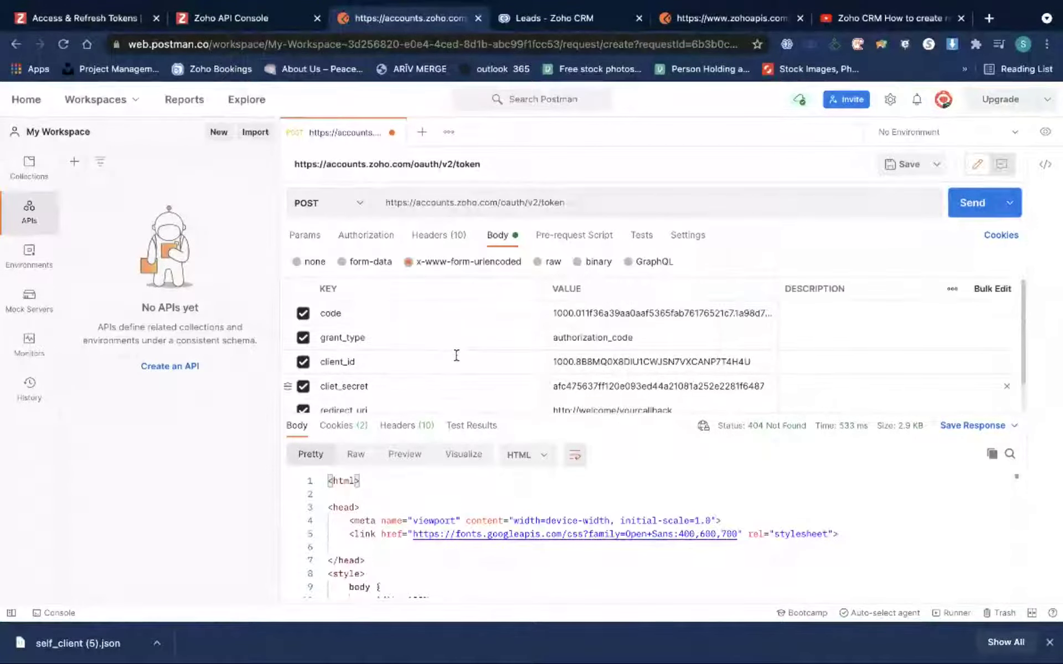
left_click(589, 198)
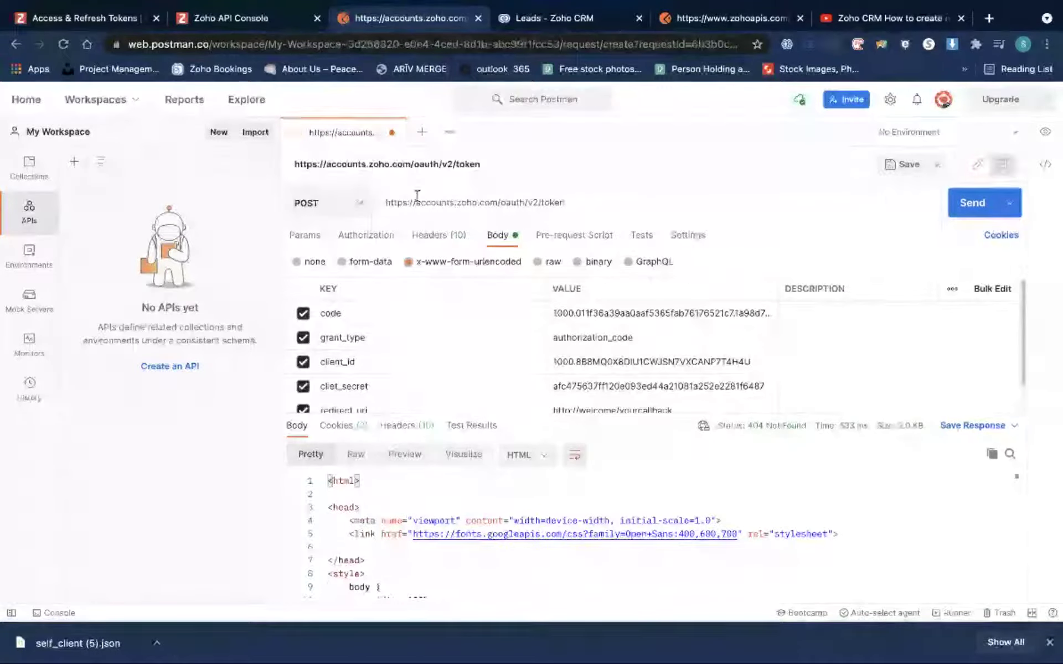
left_click(386, 317)
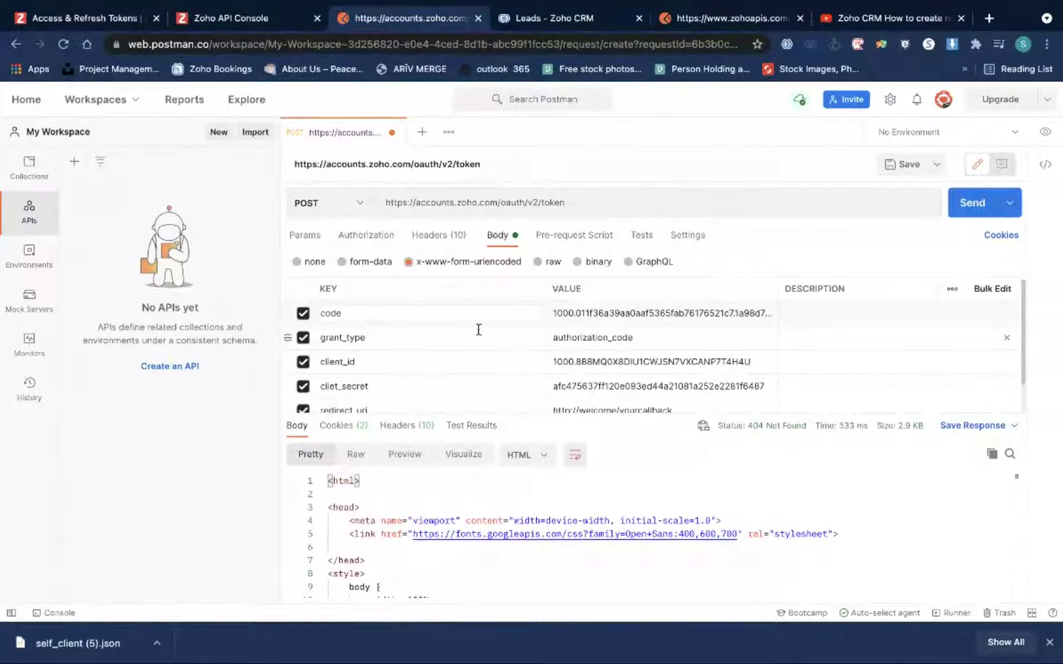
left_click(441, 334)
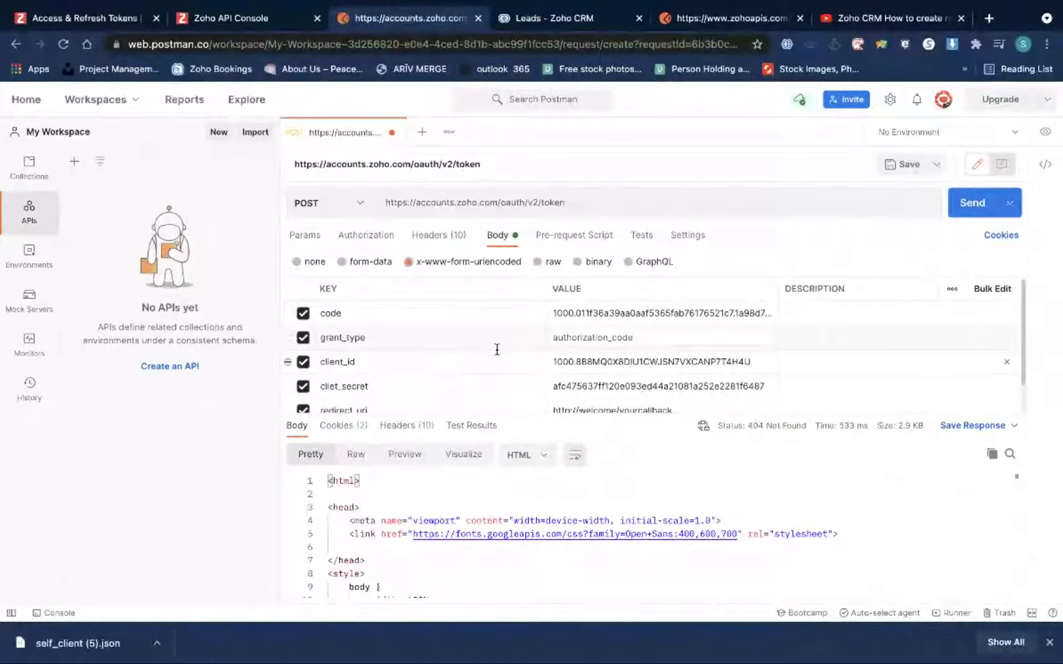
scroll(498, 351, "down", 1)
left_click(402, 351)
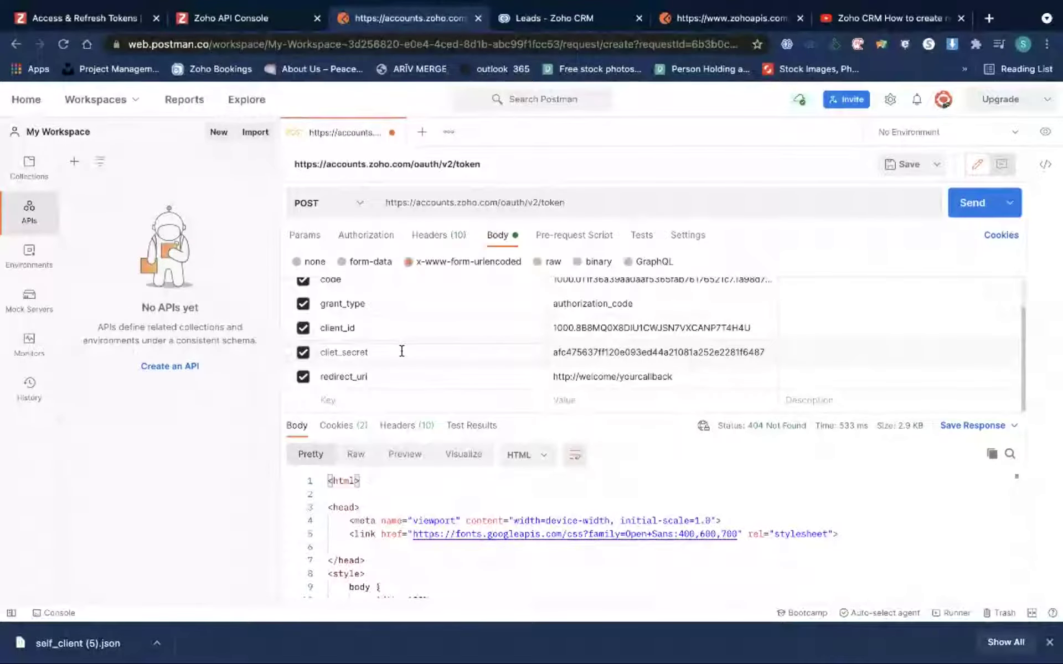
left_click(334, 353)
type("n")
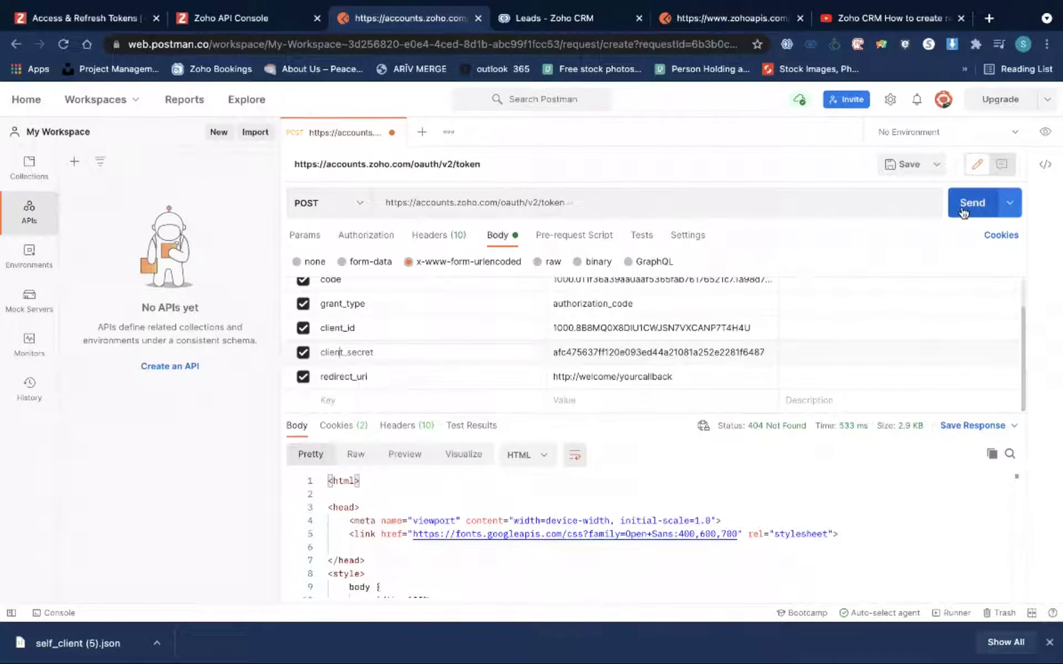
left_click(963, 210)
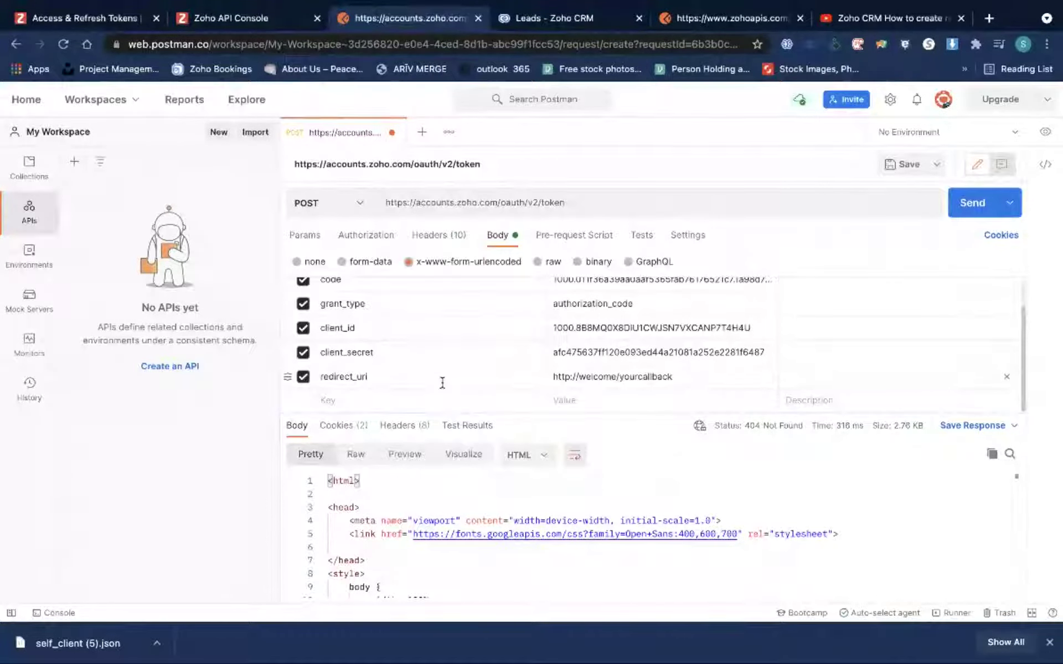
left_click(424, 354)
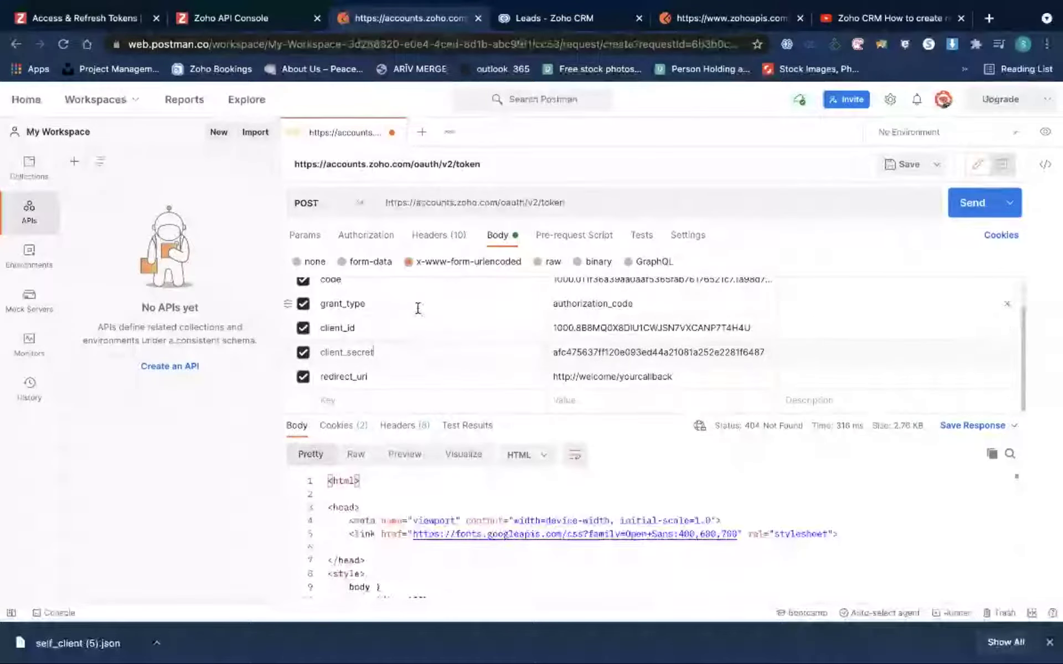
Examine the body parameter keys and the request headers for stray characters or mistakes
scroll(418, 308, "up", 1)
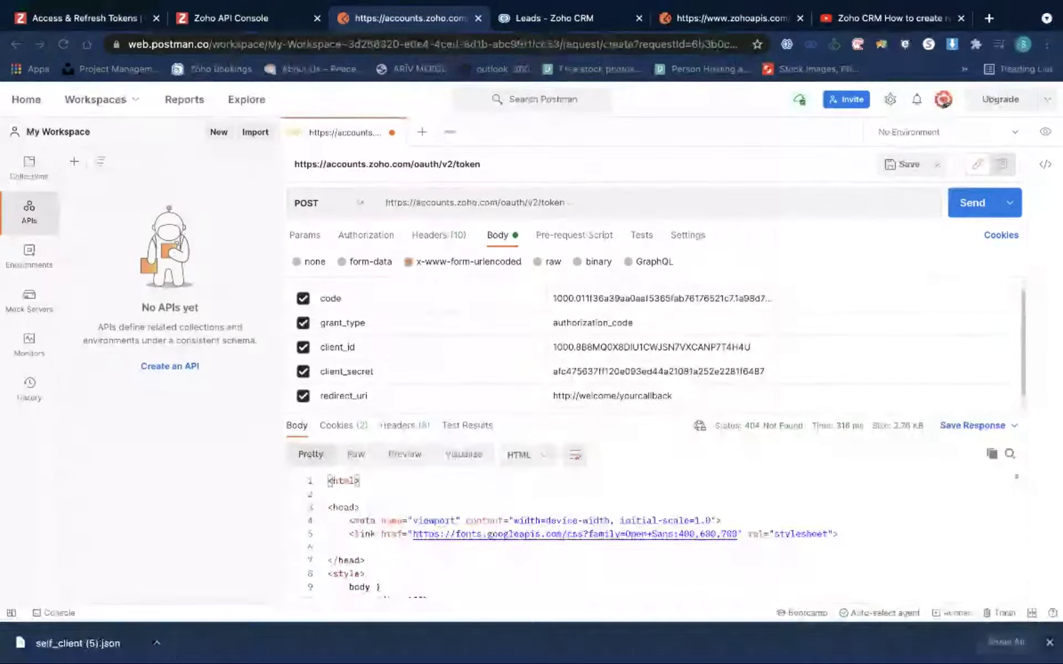
left_click(425, 326)
double_click(424, 326)
left_click(428, 379)
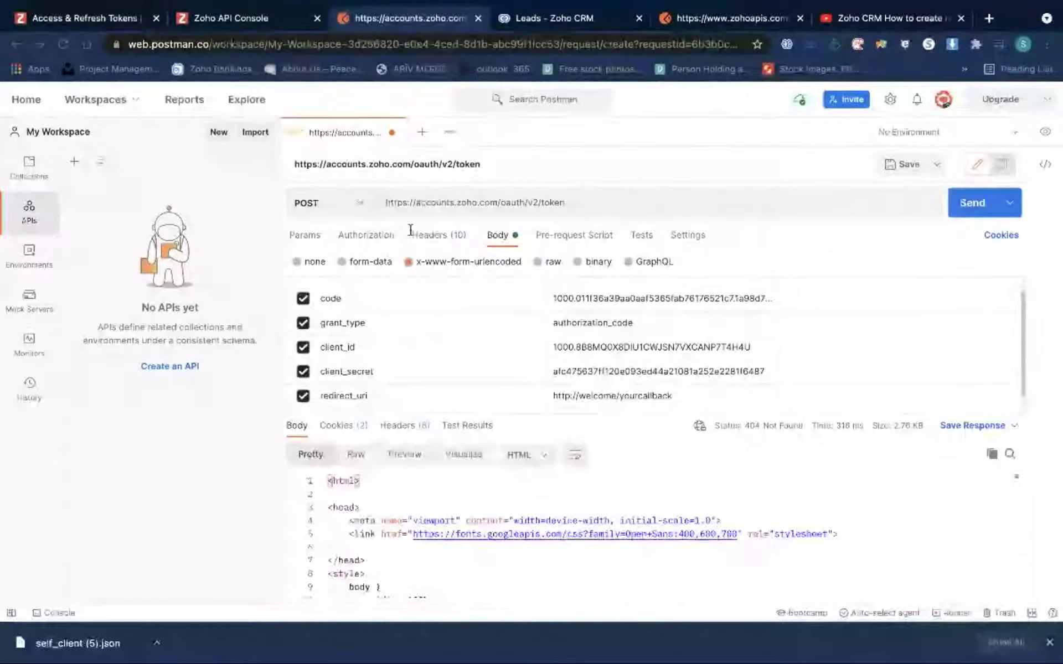
left_click(356, 348)
double_click(356, 347)
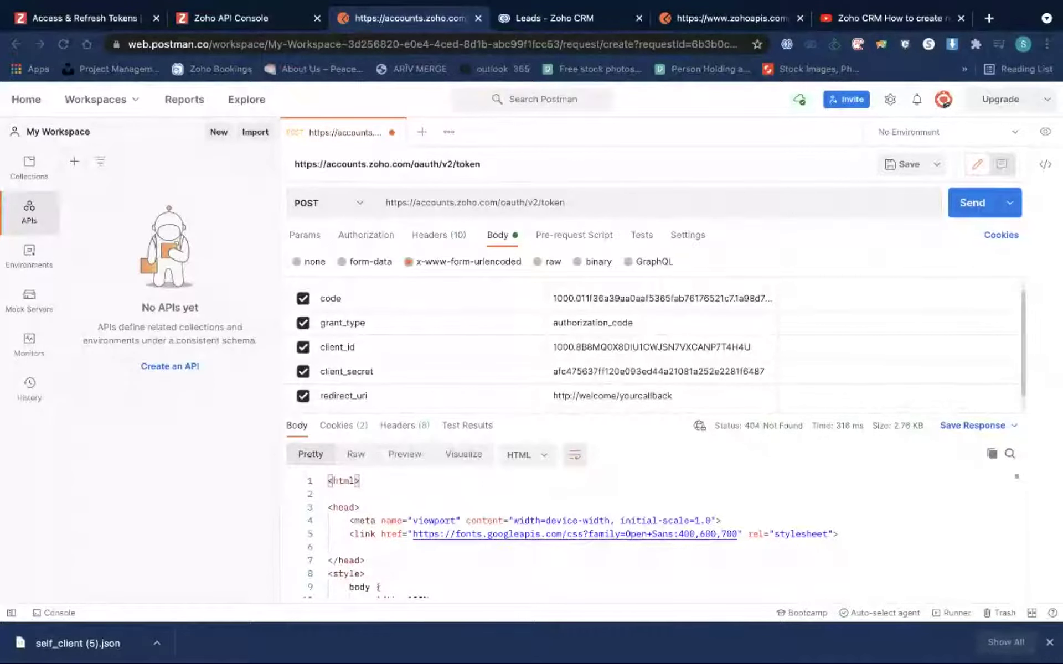
double_click(390, 372)
double_click(383, 396)
left_click(384, 397)
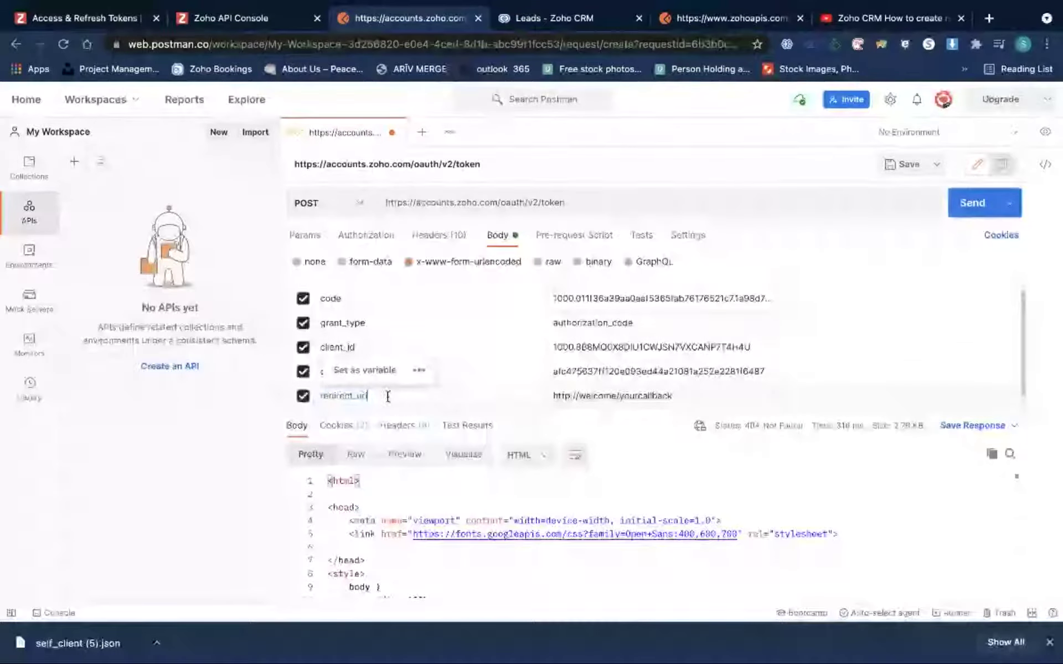
left_click(437, 236)
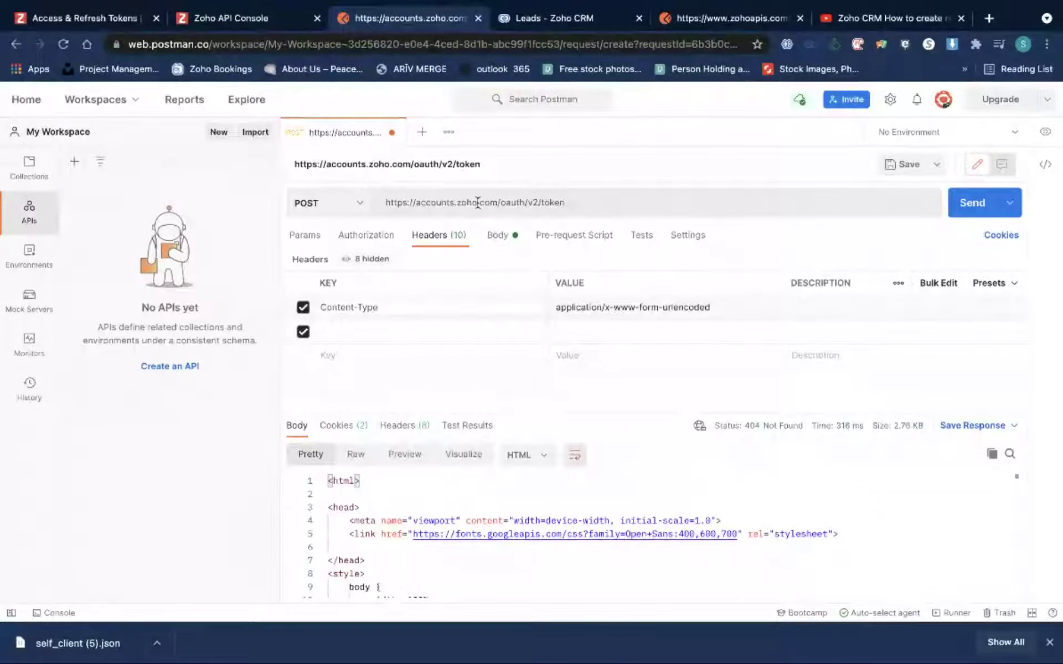
Remove the trailing blank from the end of the request URL and resend the token request
left_click(572, 200)
key("BackSpace")
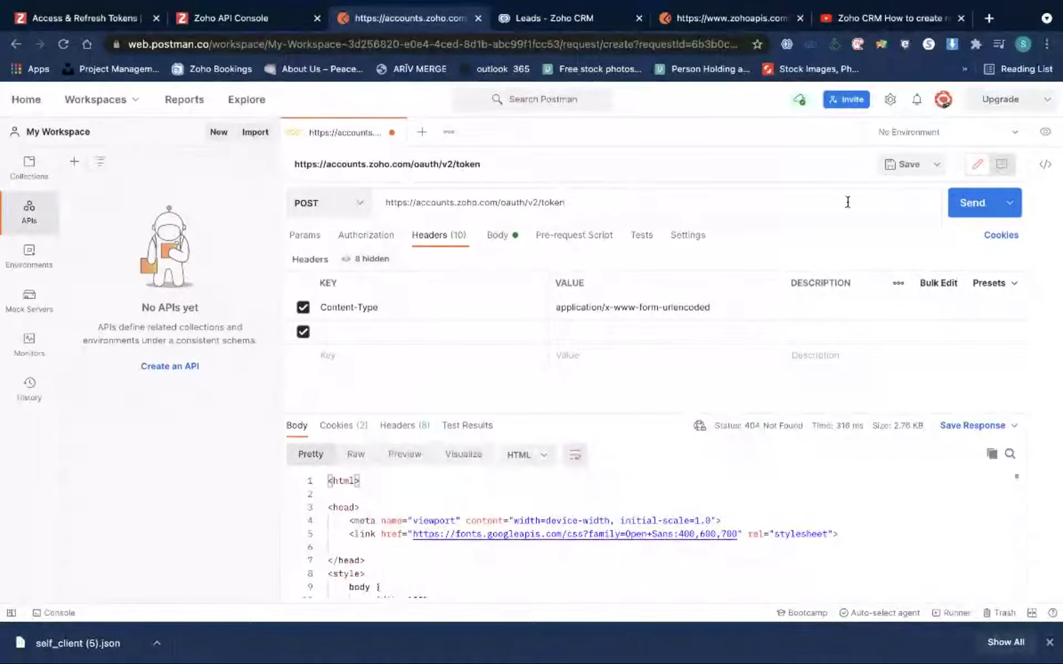
left_click(961, 206)
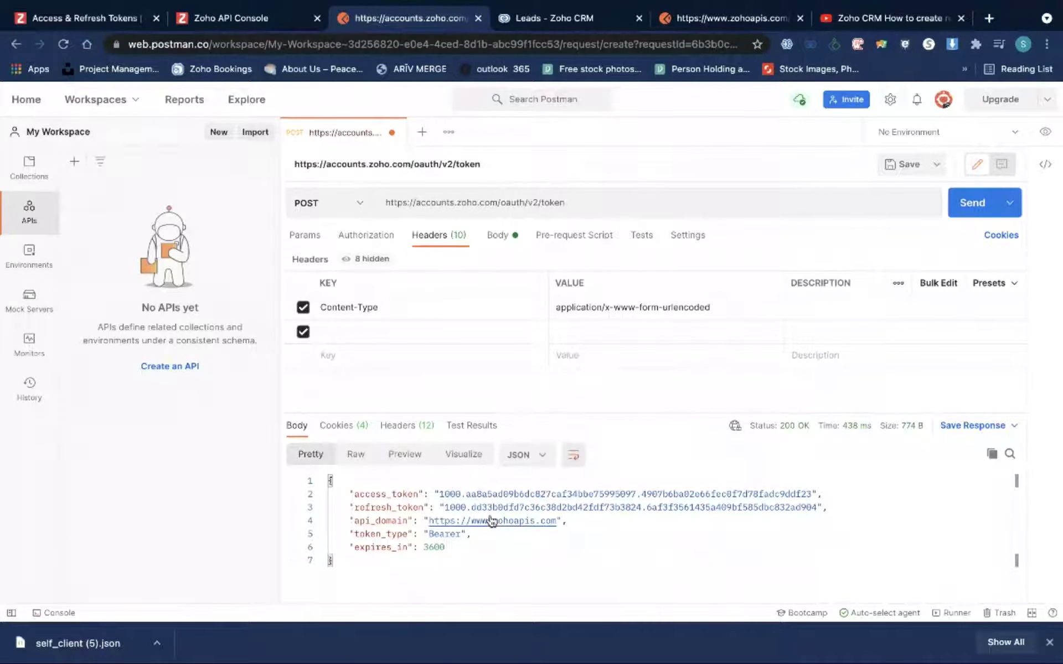
left_click(422, 131)
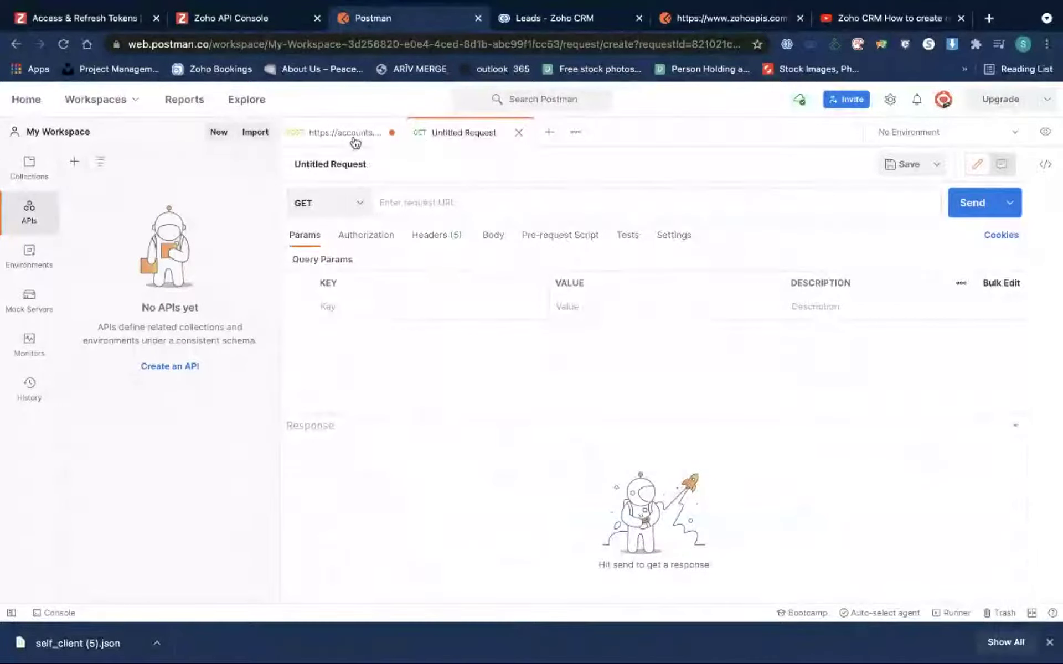
left_click(353, 138)
triple_click(503, 203)
key("ctrl+c")
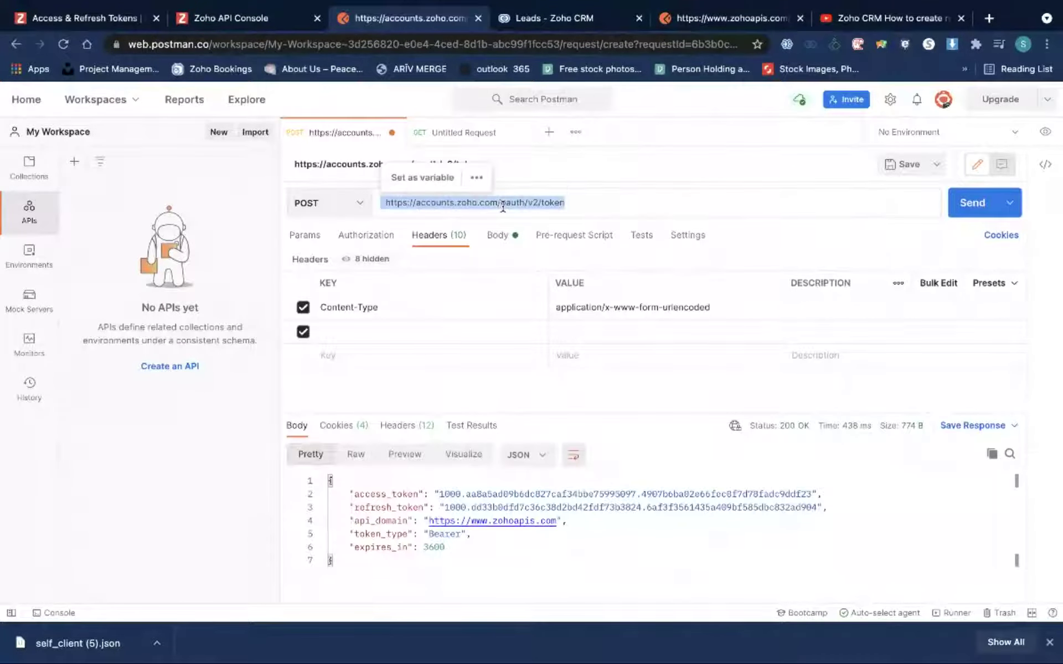
left_click(490, 131)
left_click(320, 199)
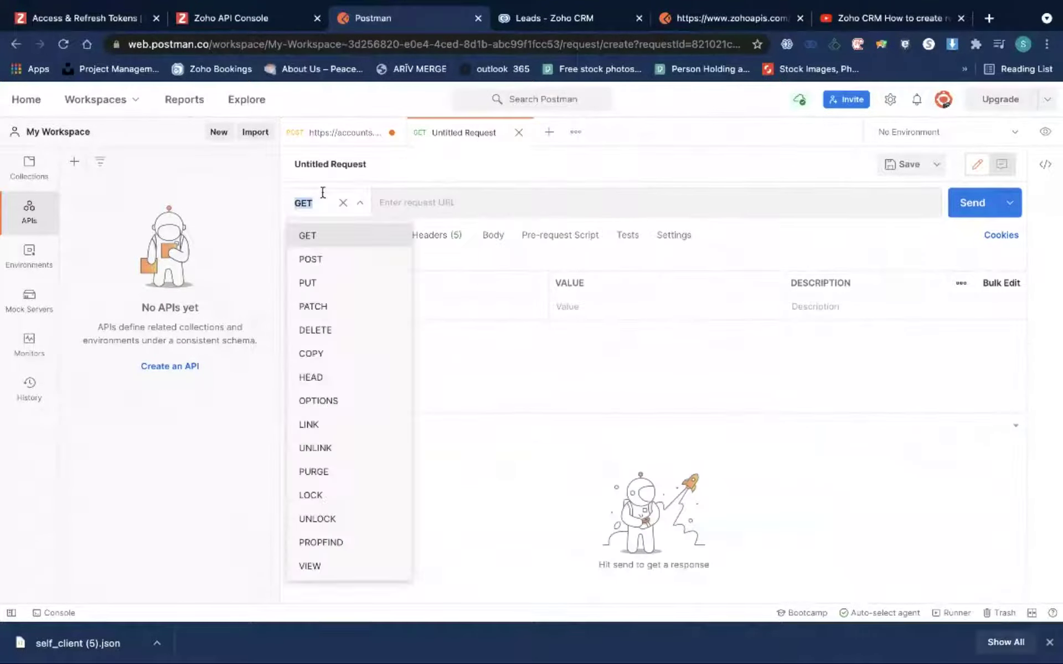
left_click(316, 257)
left_click(443, 202)
key("ctrl+v")
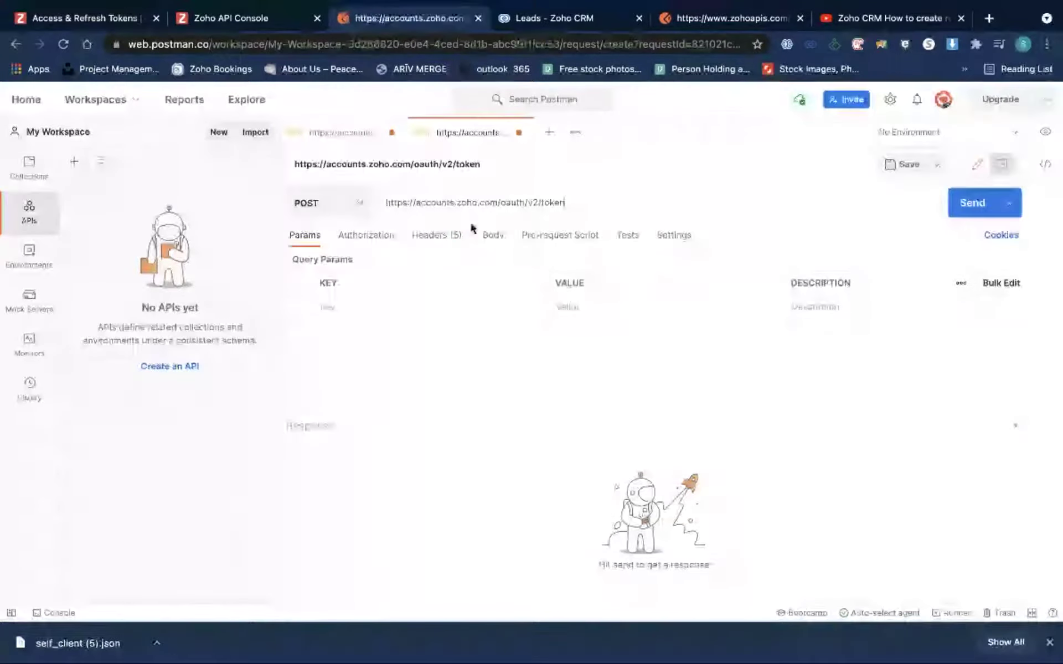
Add a Content-Type header with the value application/x-www-form-urlencoded to the new request
left_click(438, 236)
left_click(408, 307)
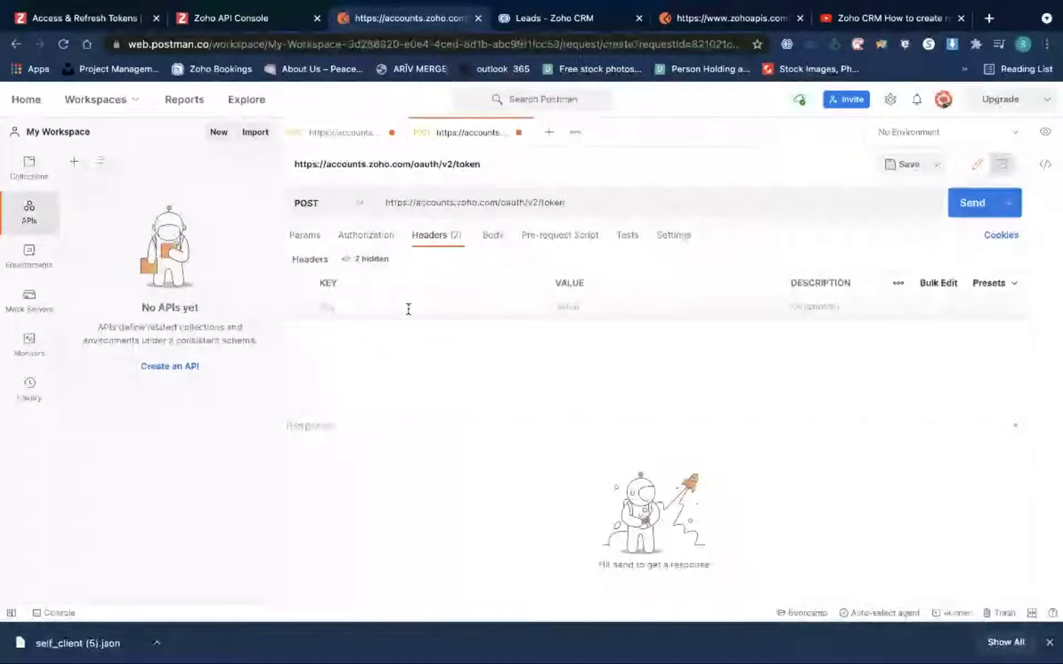
type("Con")
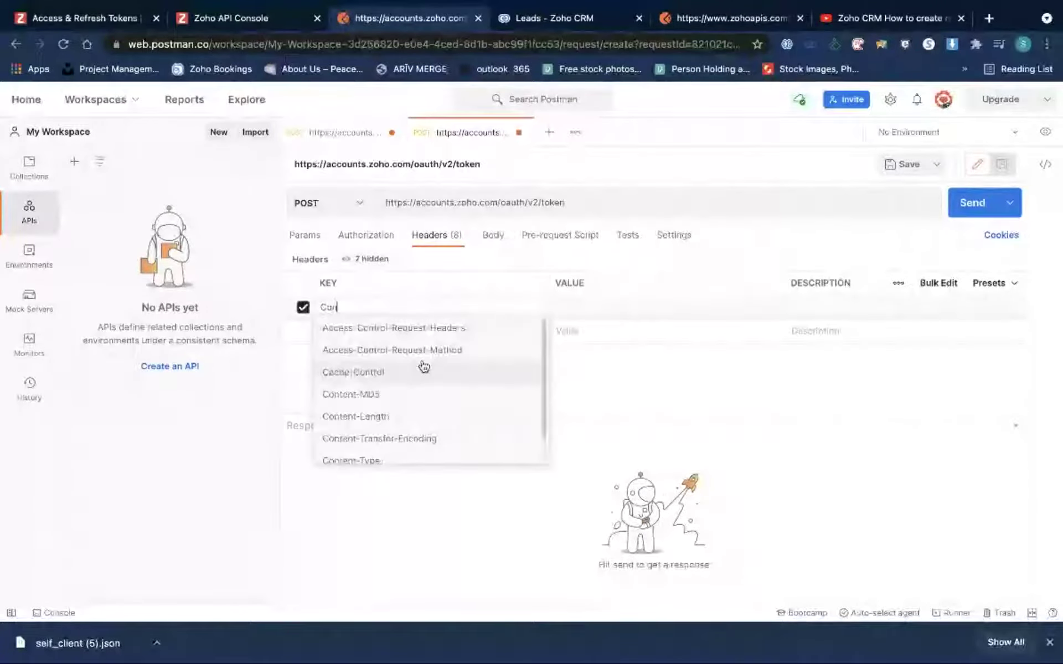
left_click(401, 459)
left_click(585, 302)
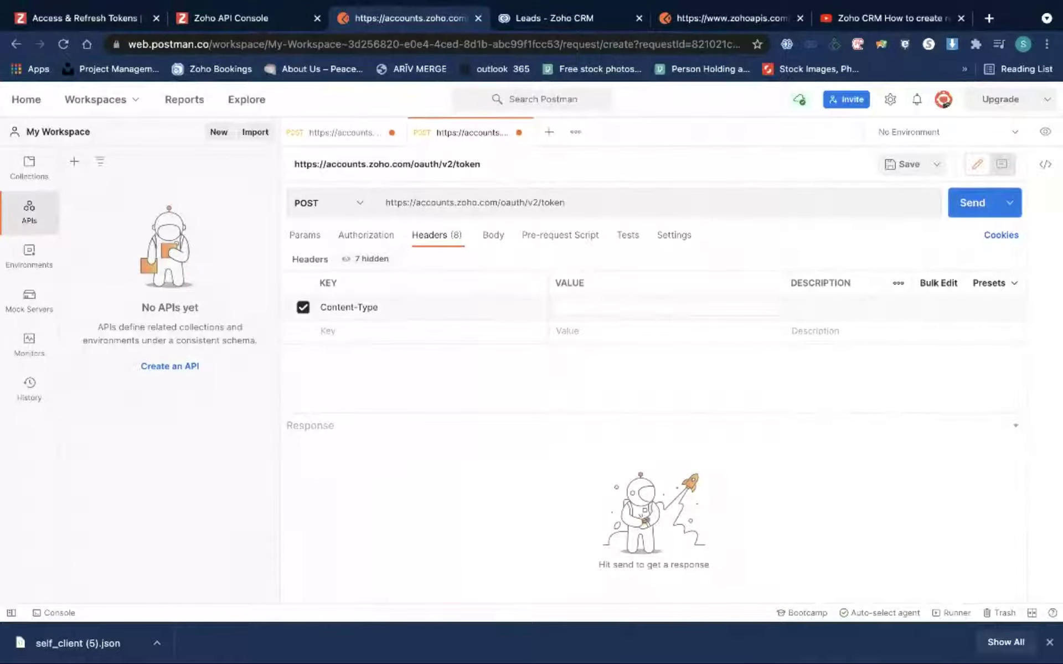
key("super+Tab")
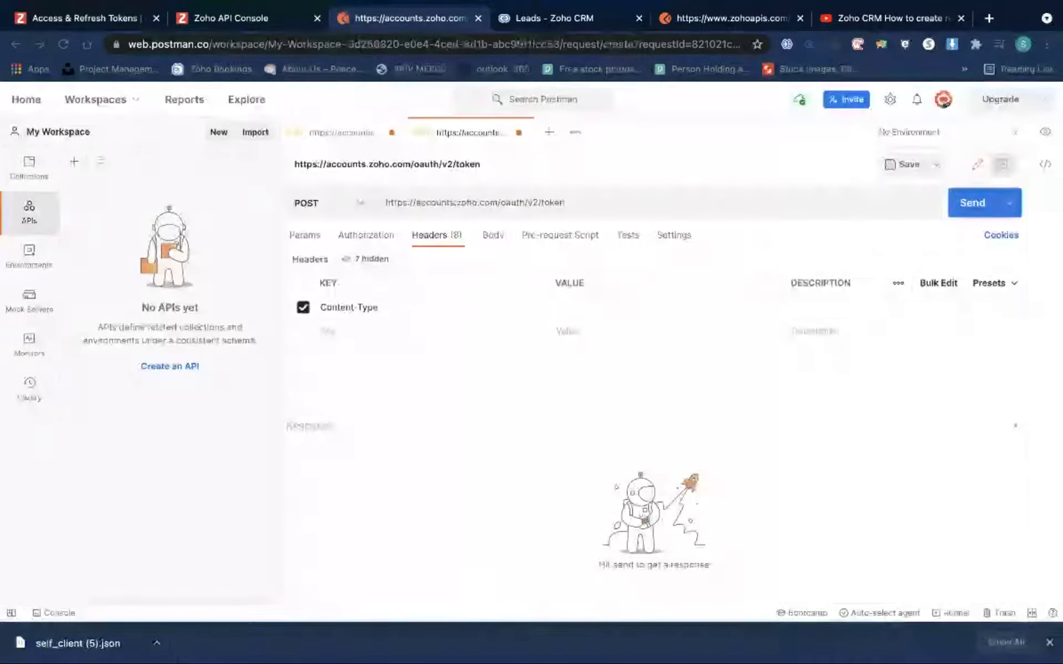
left_click(602, 307)
left_click(600, 304)
type("application/x-www-form-urlencoded")
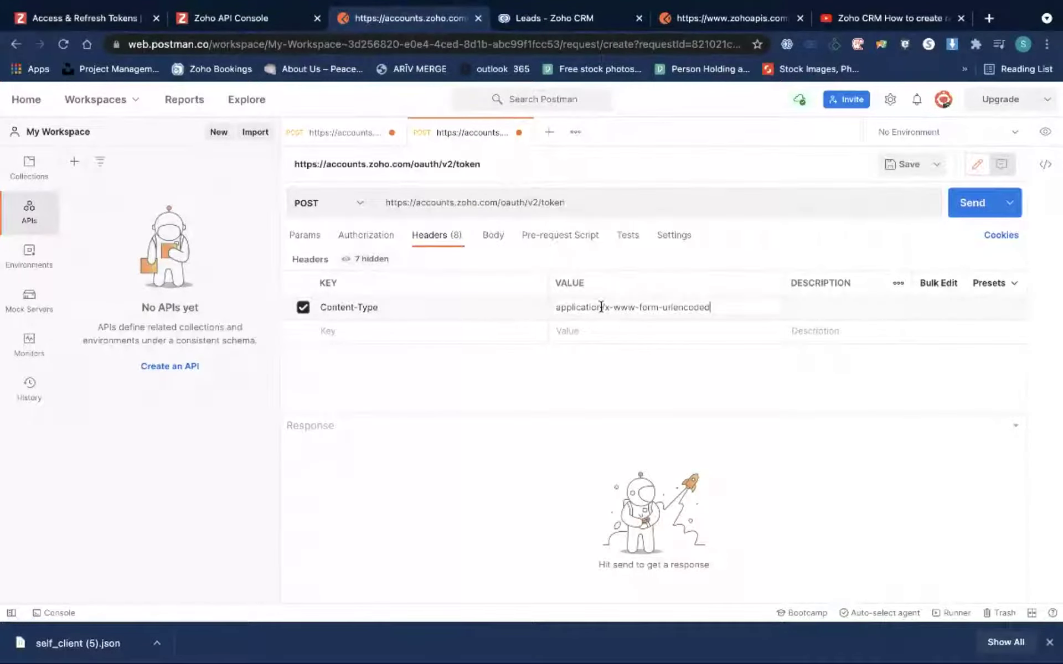
Set the new request's body to x-www-form-urlencoded and add a parameter with the key "1. refresh_token"
left_click(492, 238)
left_click(489, 265)
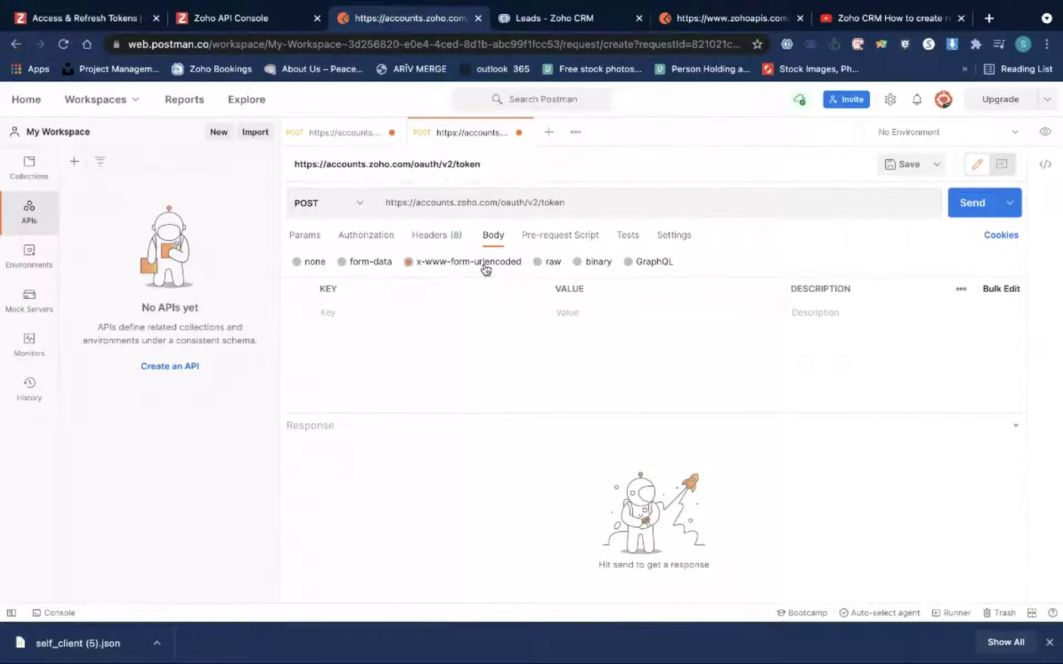
left_click(411, 315)
key("super+Tab")
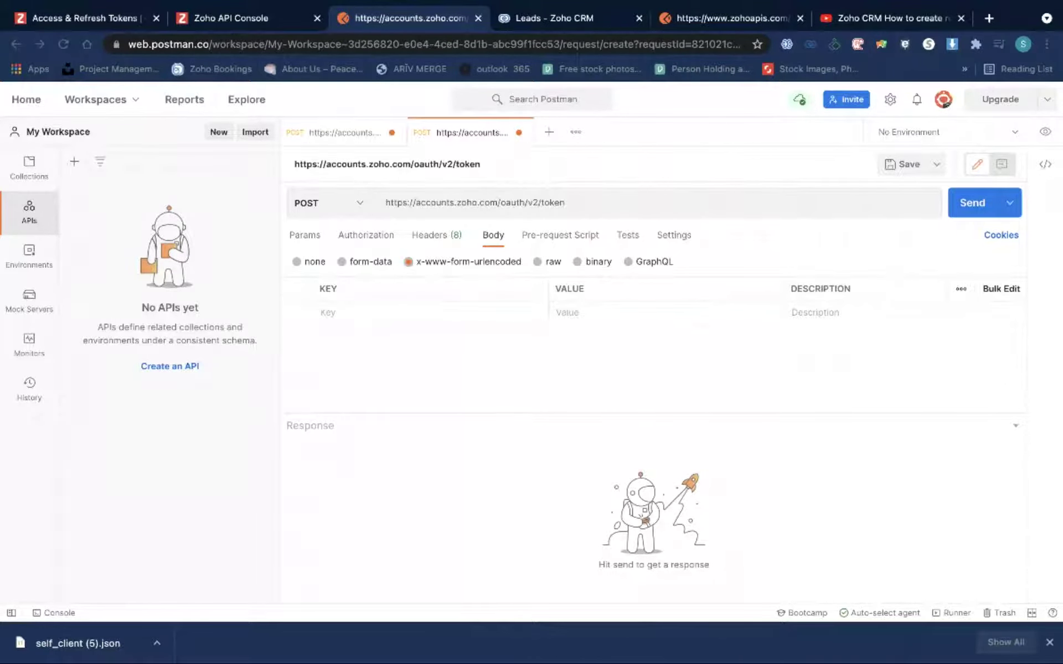
left_click(371, 313)
type("1. refresh_token")
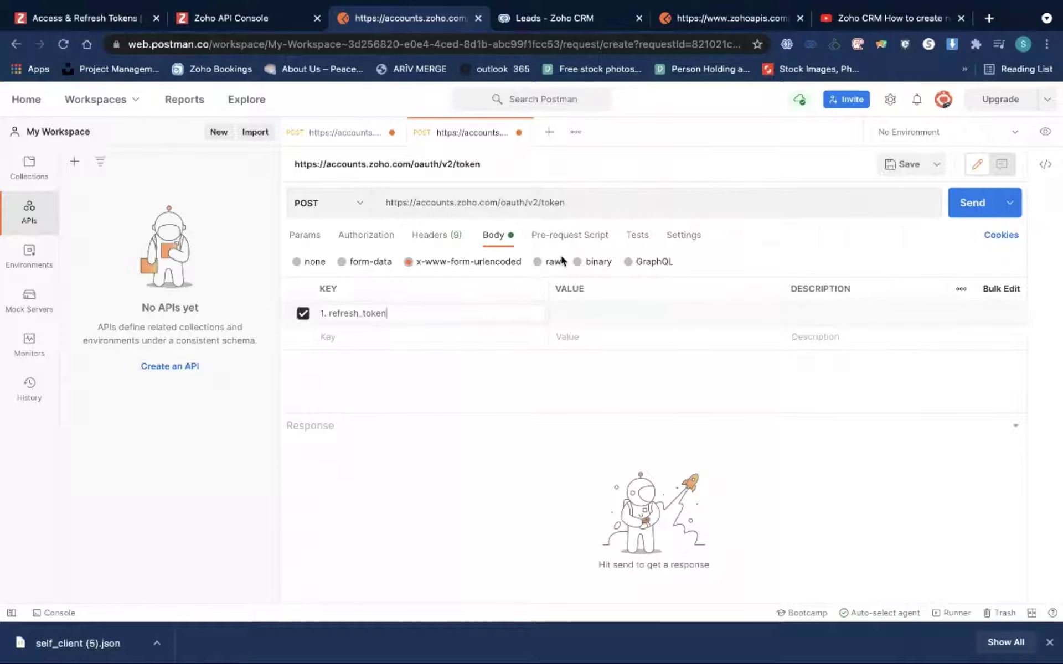
Copy the refresh token from the first request's response and paste it as the new parameter's value
left_click(364, 136)
left_click(364, 136)
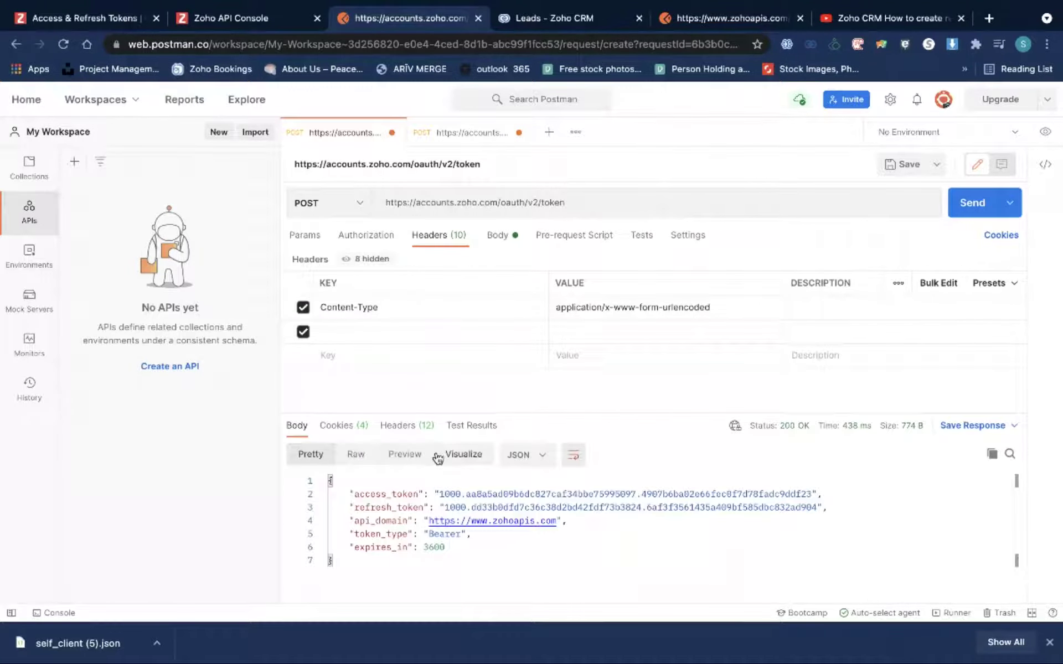
double_click(445, 507)
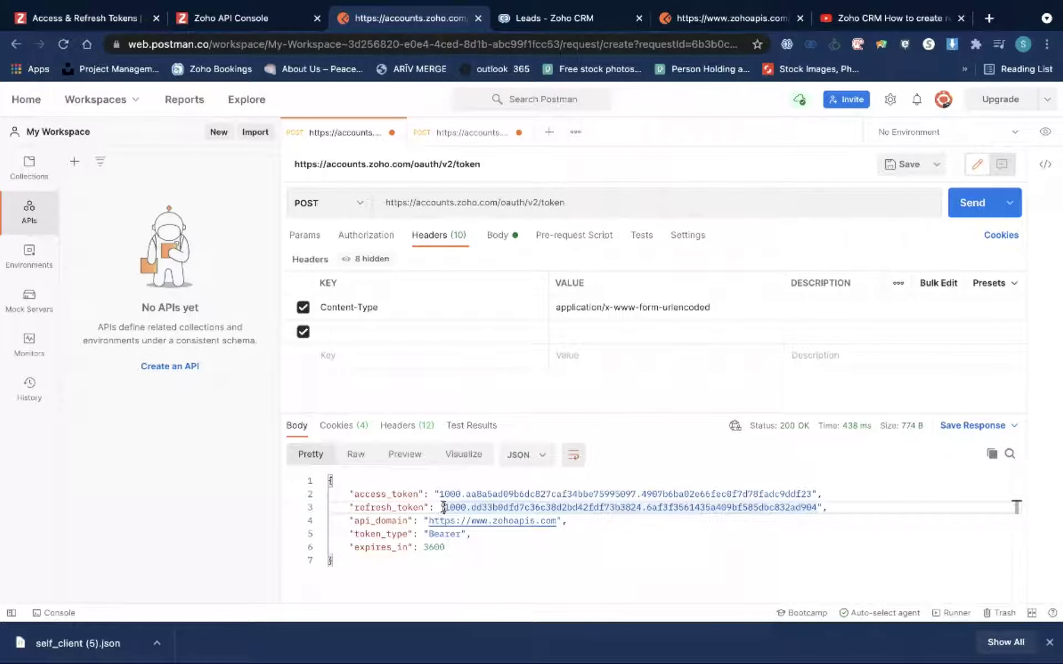
left_click_drag(443, 507, 815, 509)
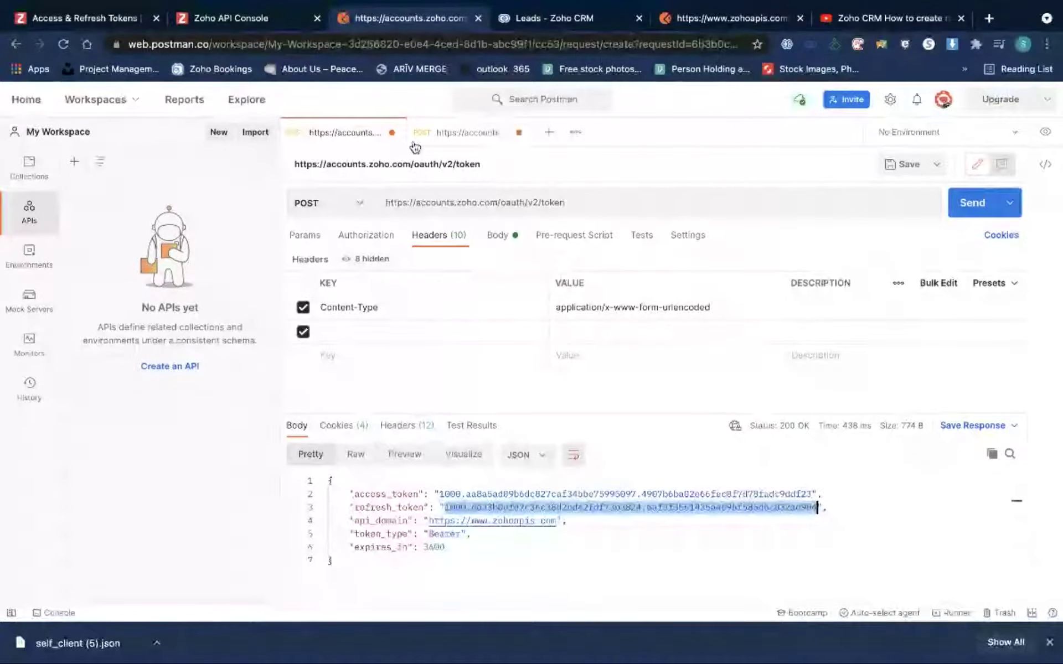
left_click(448, 138)
left_click(582, 313)
key("ctrl+v")
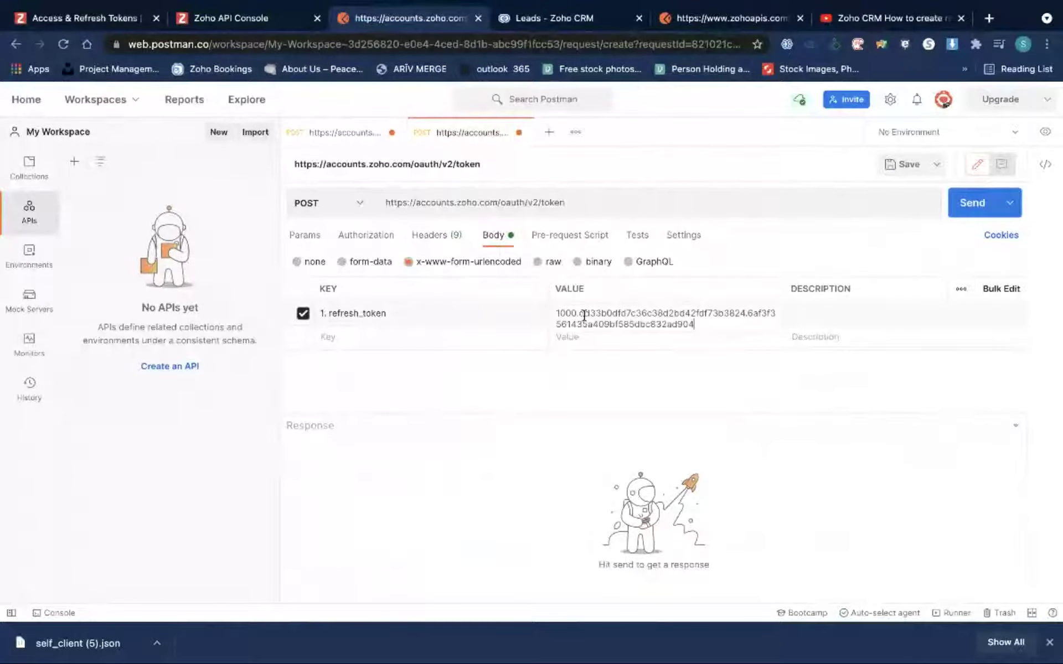
Remove the "1. " prefix from the first body parameter's key so it reads refresh_token
left_click(332, 312)
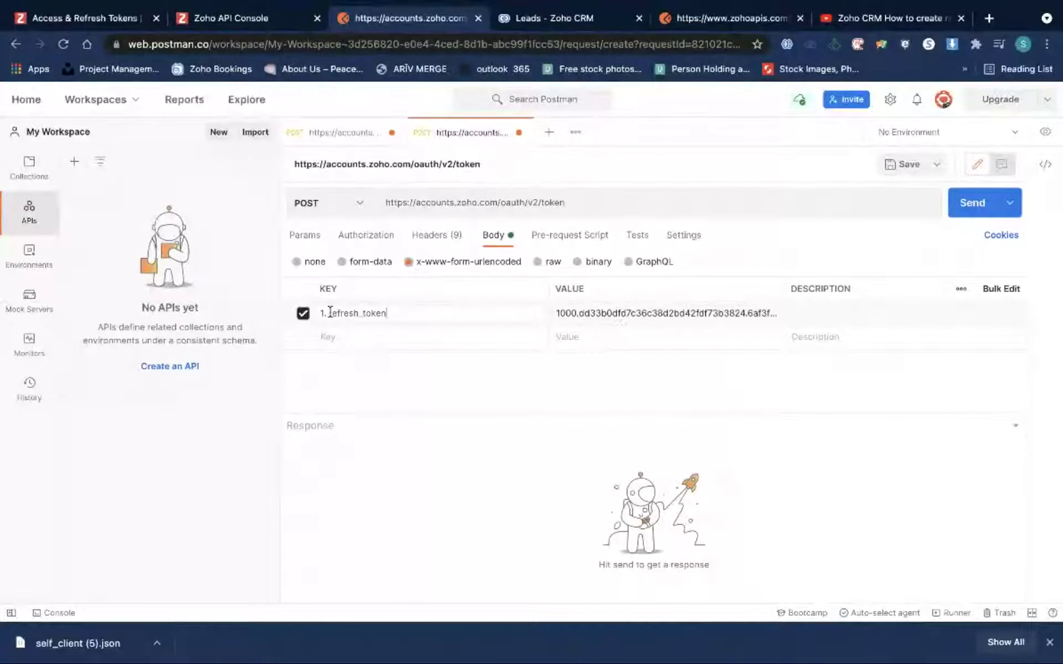
key("BackSpace")
key("BackSpace")
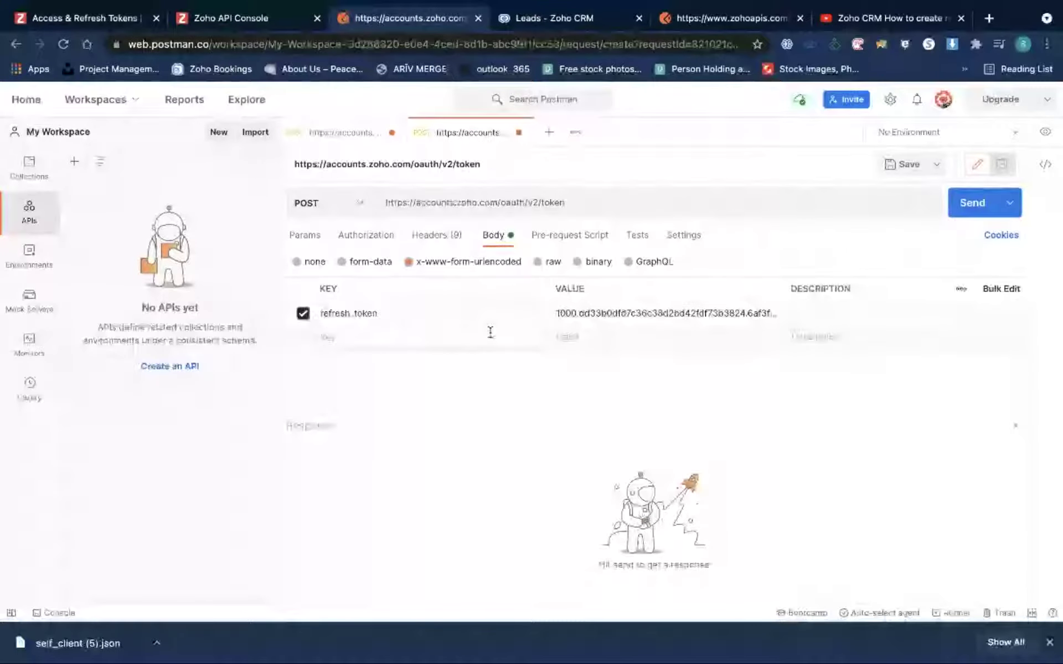
Add three more body parameter keys: client_id, client_secret and grant_type
left_click(490, 332)
type("client")
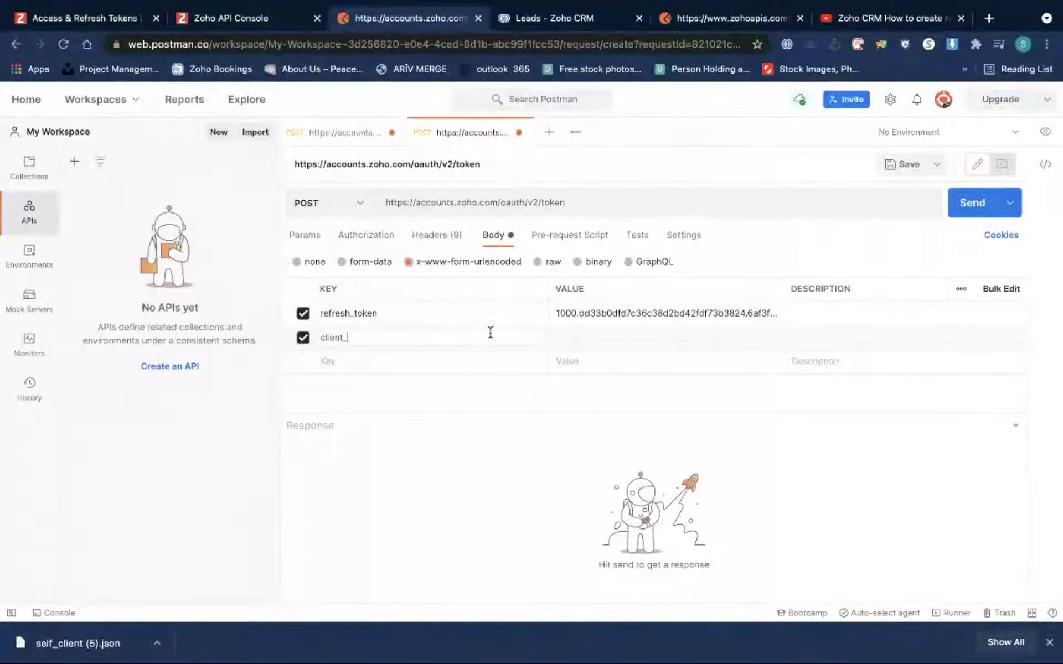
type("_id")
left_click(474, 362)
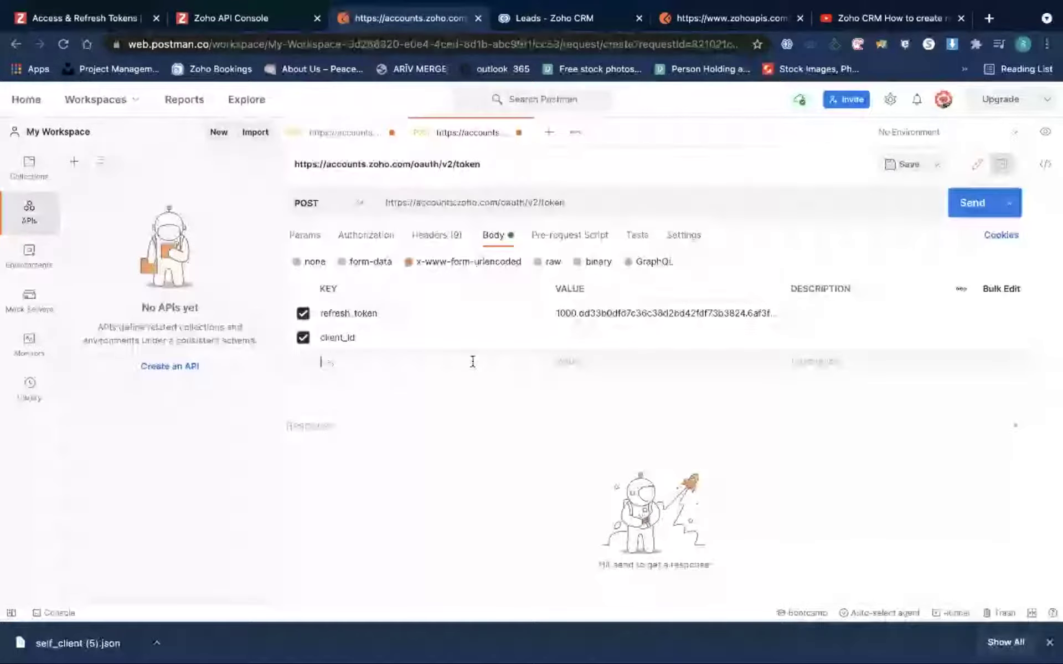
type("client_secret")
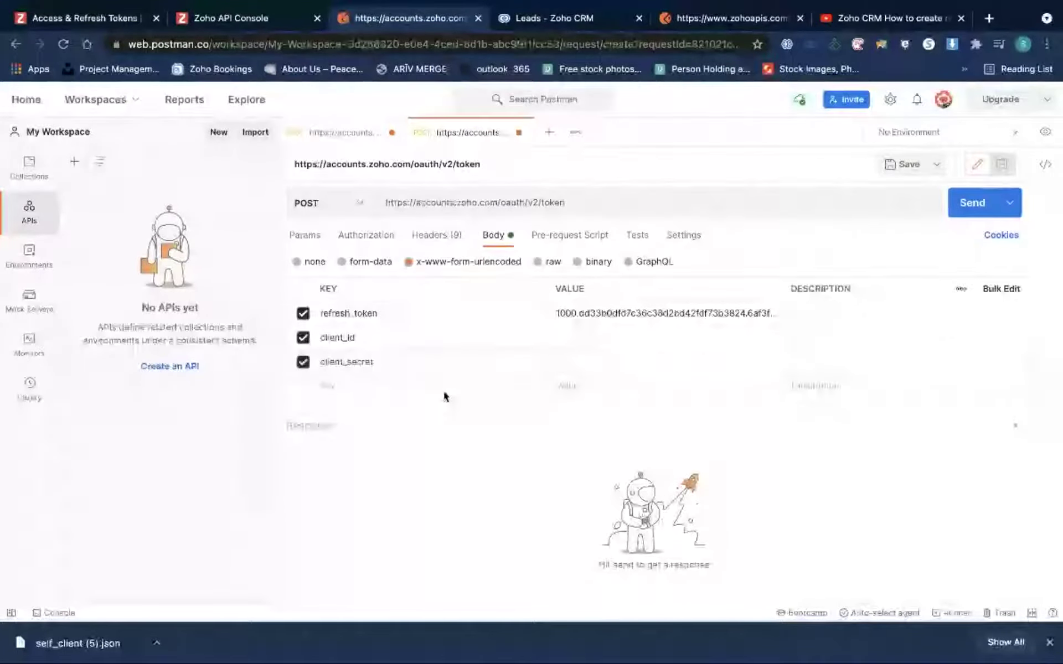
left_click(427, 382)
type("grant")
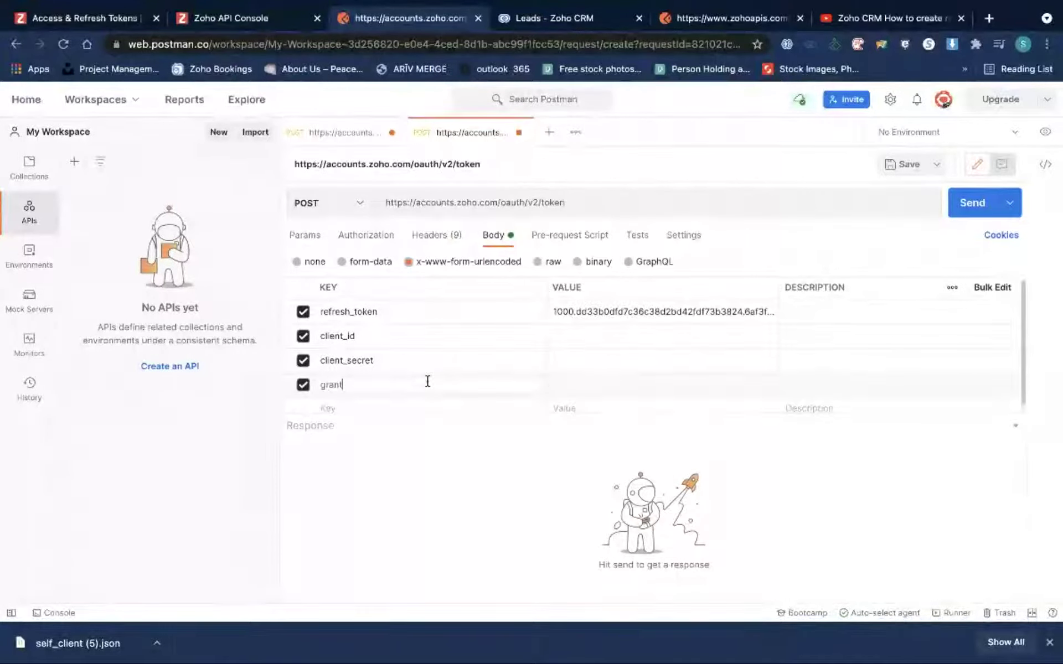
type("_type")
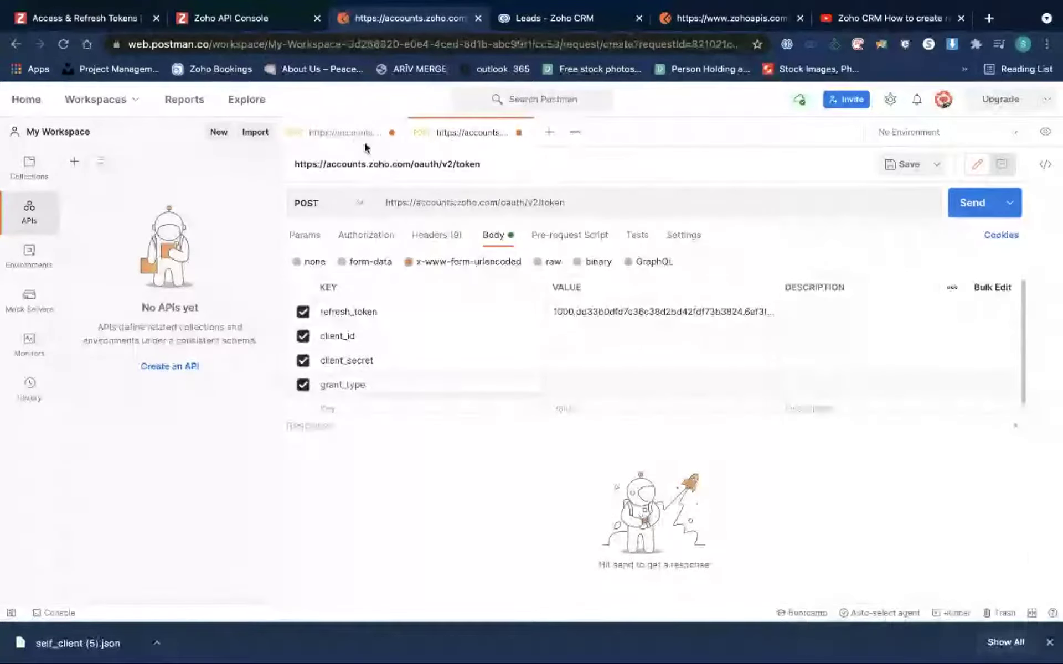
Copy the client ID from the Zoho API Console and paste it as the client_id value in Postman
left_click(268, 22)
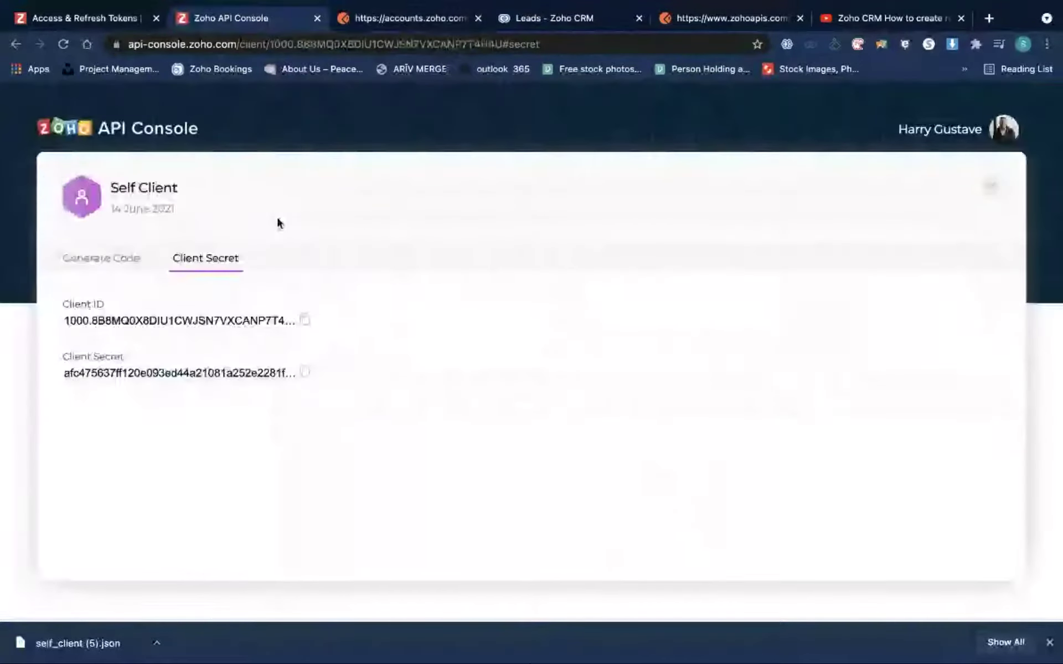
left_click(304, 320)
left_click(431, 19)
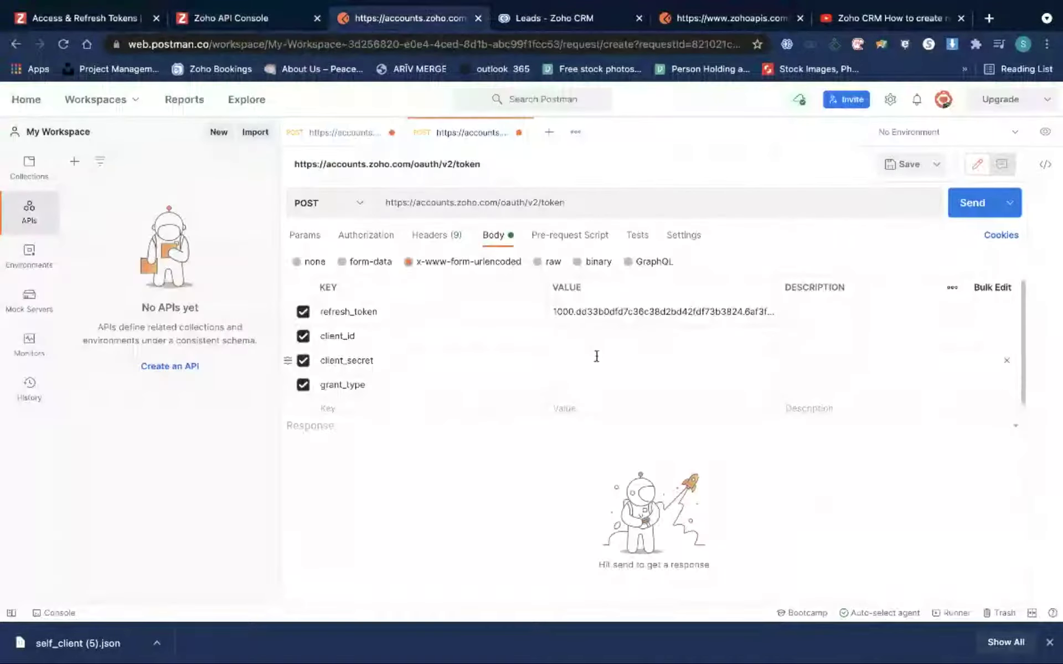
left_click(587, 335)
key("ctrl+v")
Copy the client secret from the Zoho API Console and paste it as the client_secret value in Postman
left_click(283, 20)
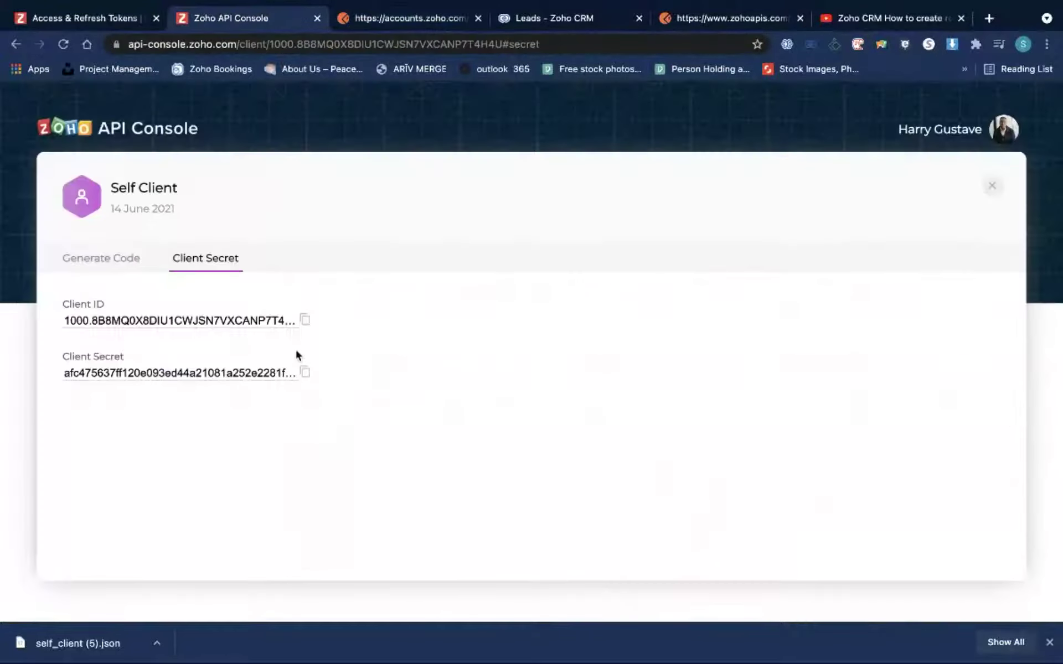
left_click(305, 372)
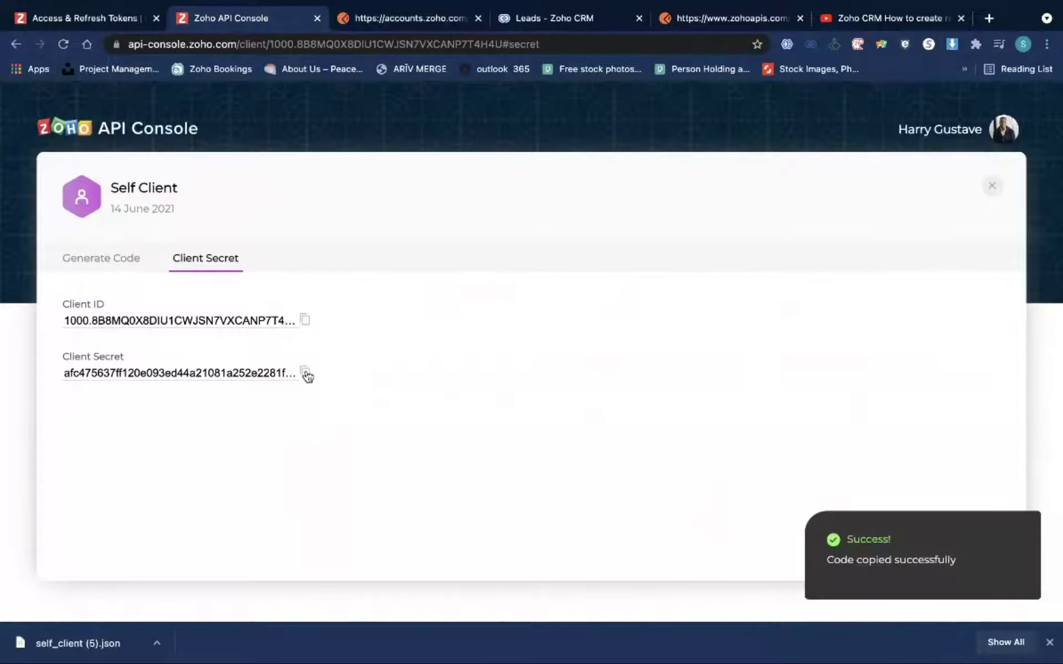
left_click(382, 21)
left_click(603, 360)
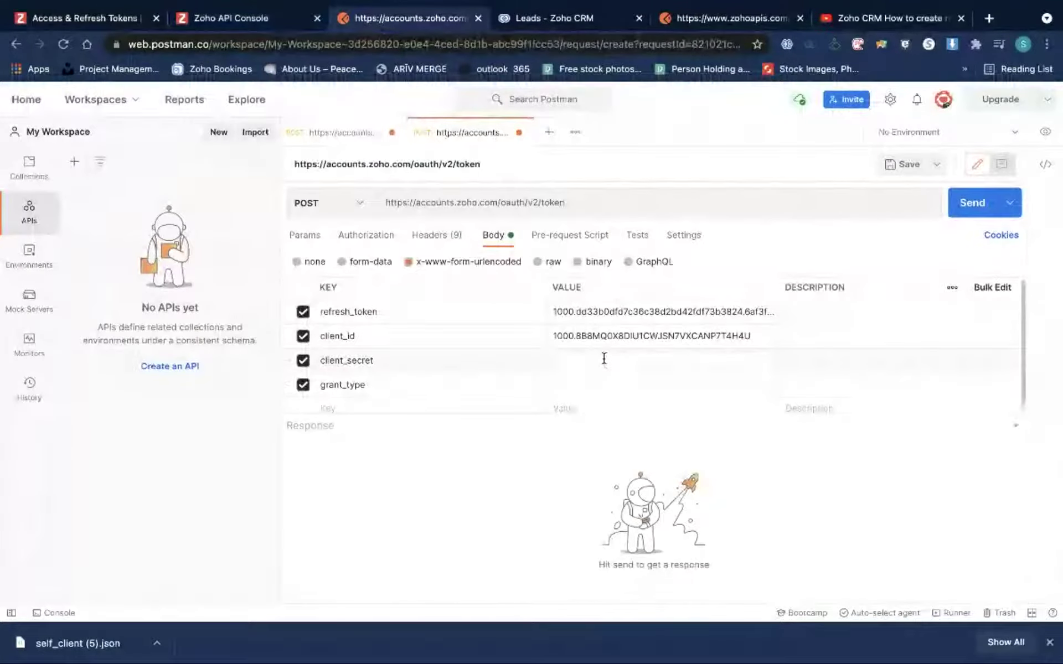
key("ctrl+v")
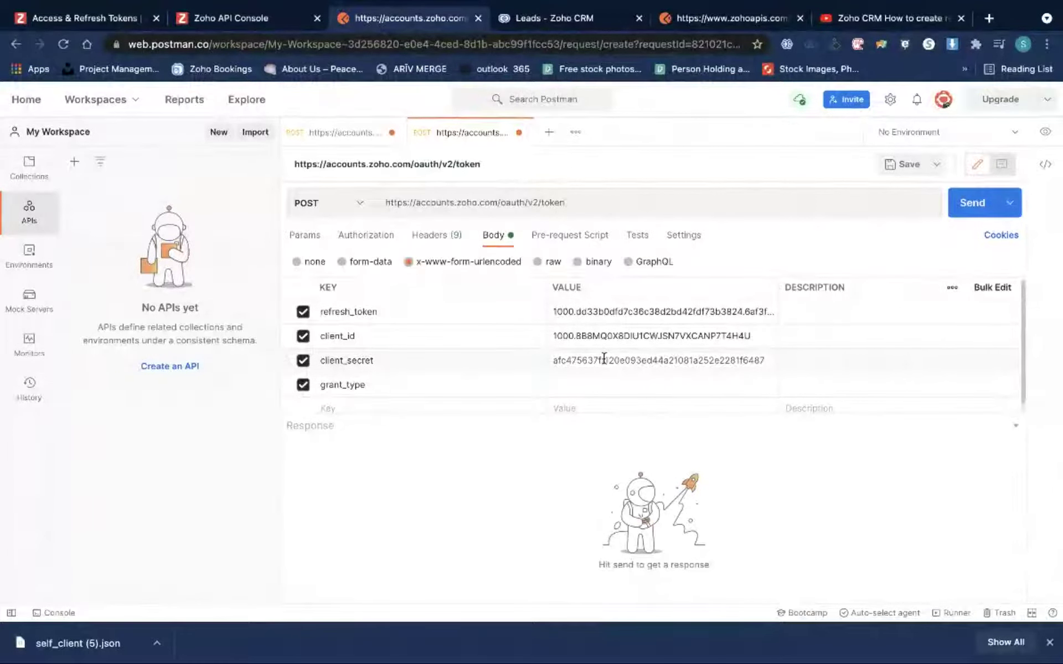
Set the grant_type value to refresh_token and send the token refresh request
left_click(580, 391)
type("refresh_token")
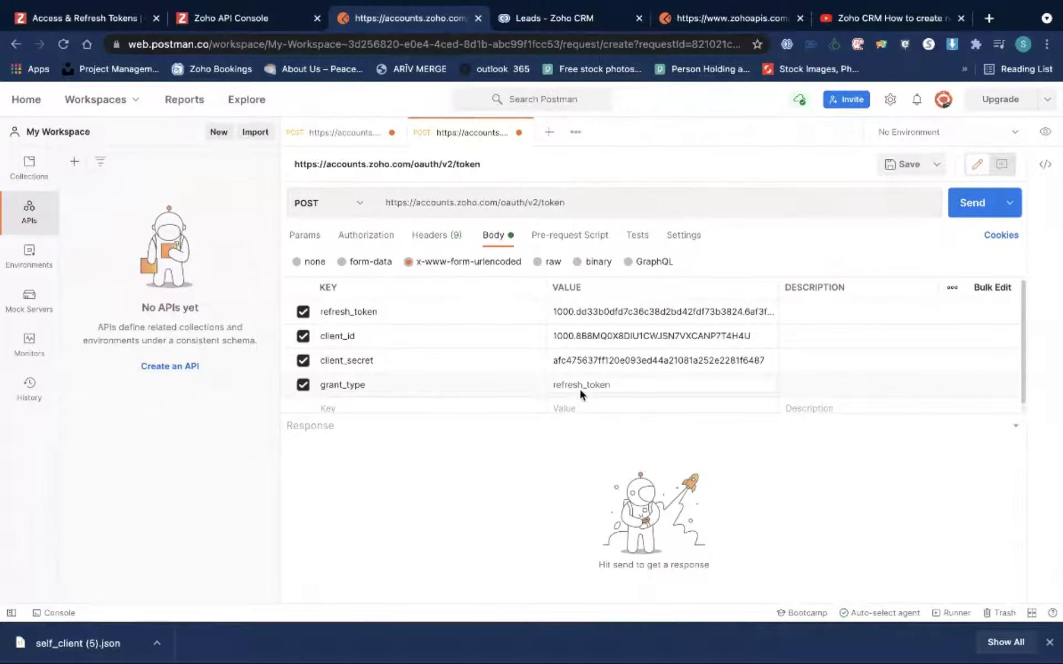
left_click(969, 204)
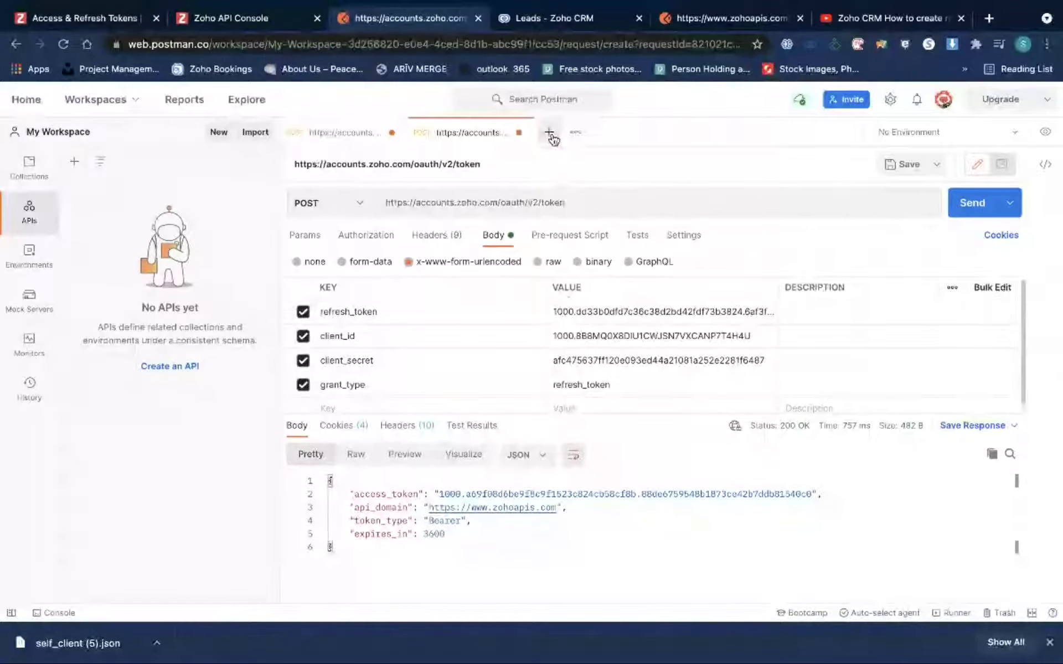
left_click(549, 134)
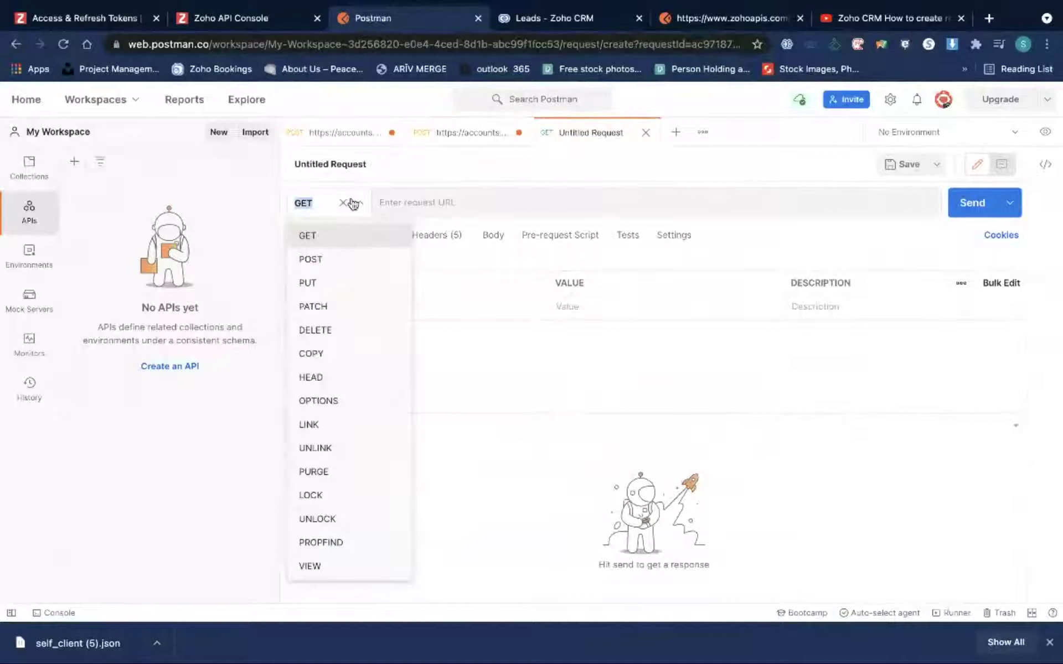
left_click(332, 261)
left_click(463, 201)
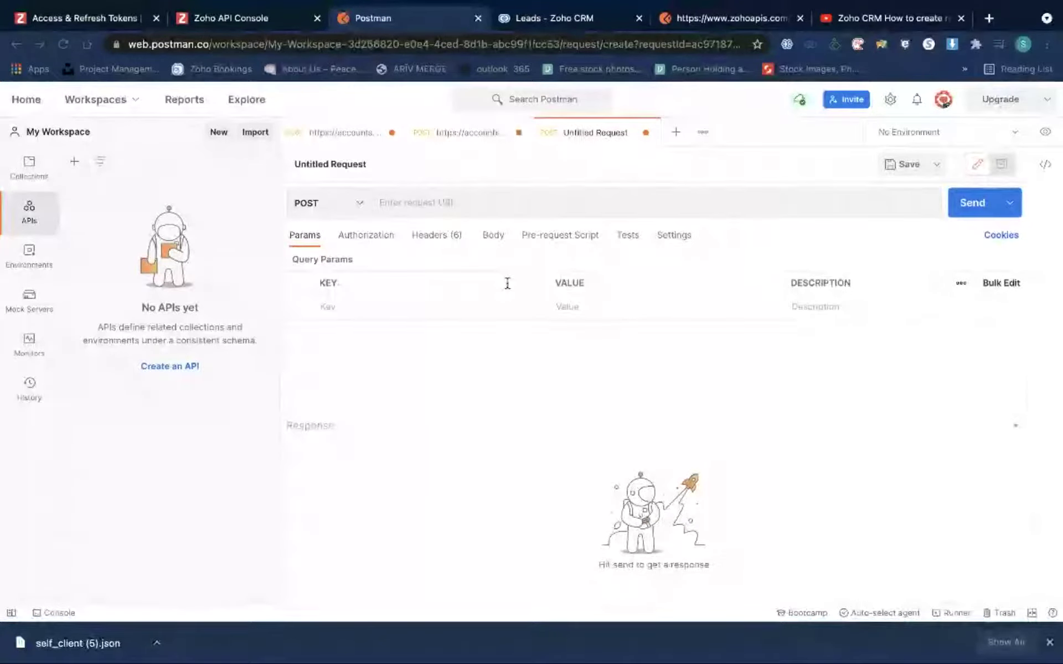
left_click(473, 212)
type("https://www.zohoapis.com/crm/v2/leads")
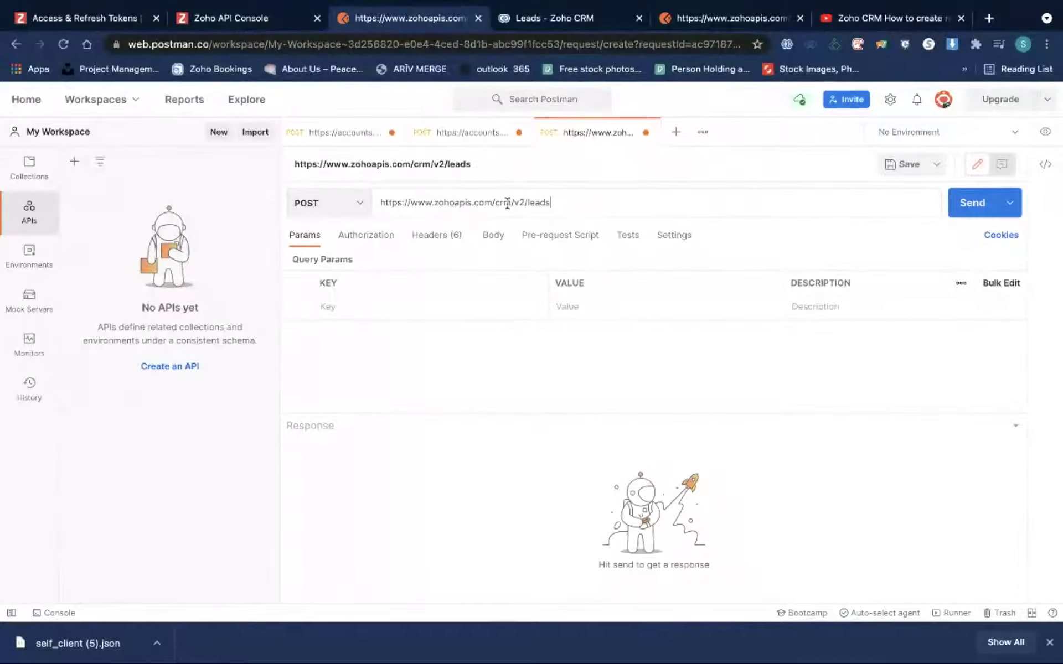
Open the Insert Records API page in the Zoho CRM developer docs and examine its request URL, supported modules and authorization header format
left_click(287, 18)
left_click(114, 18)
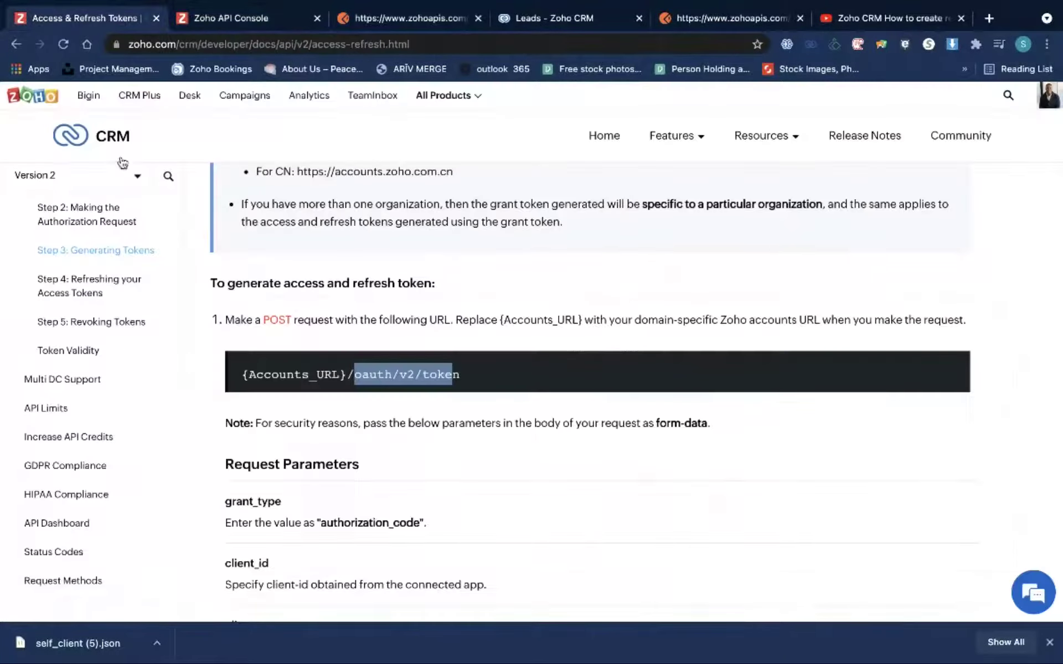
scroll(112, 319, "down", 5)
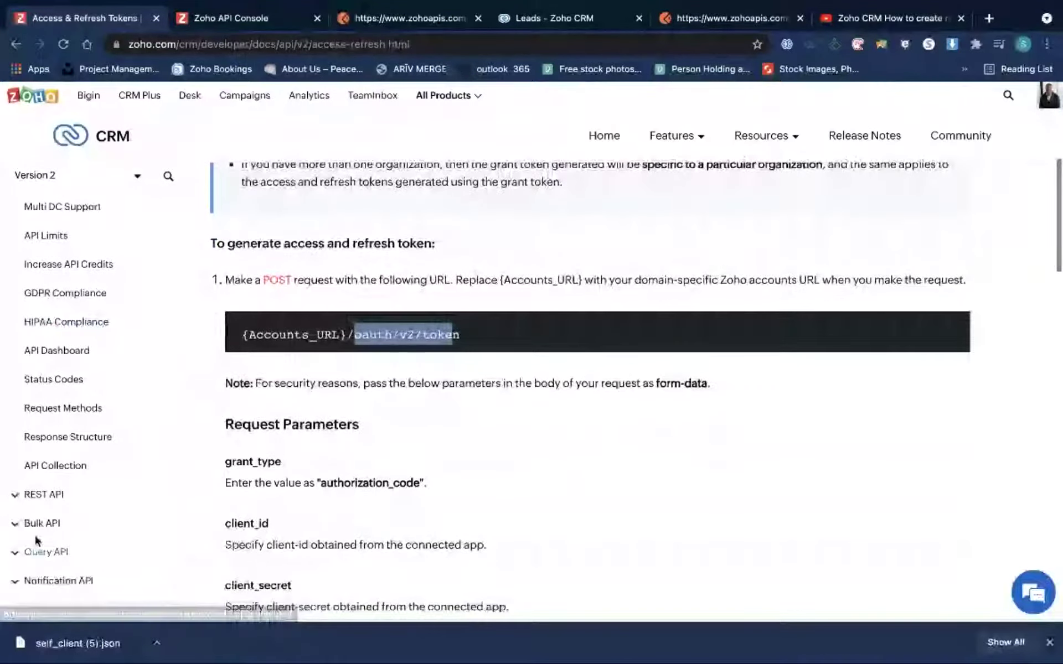
left_click(49, 498)
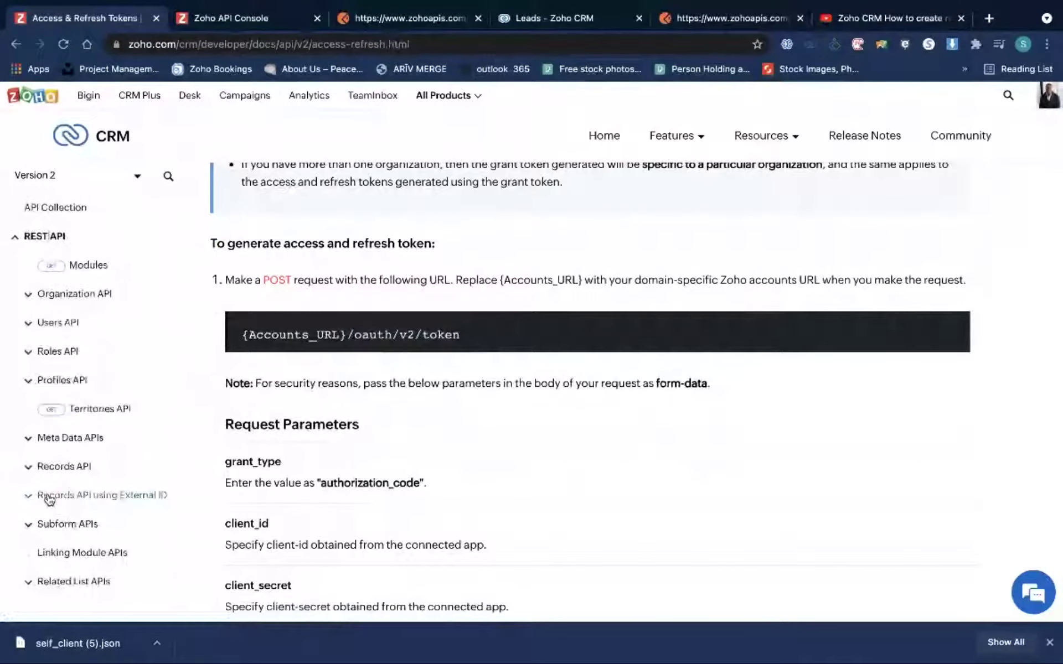
left_click(72, 465)
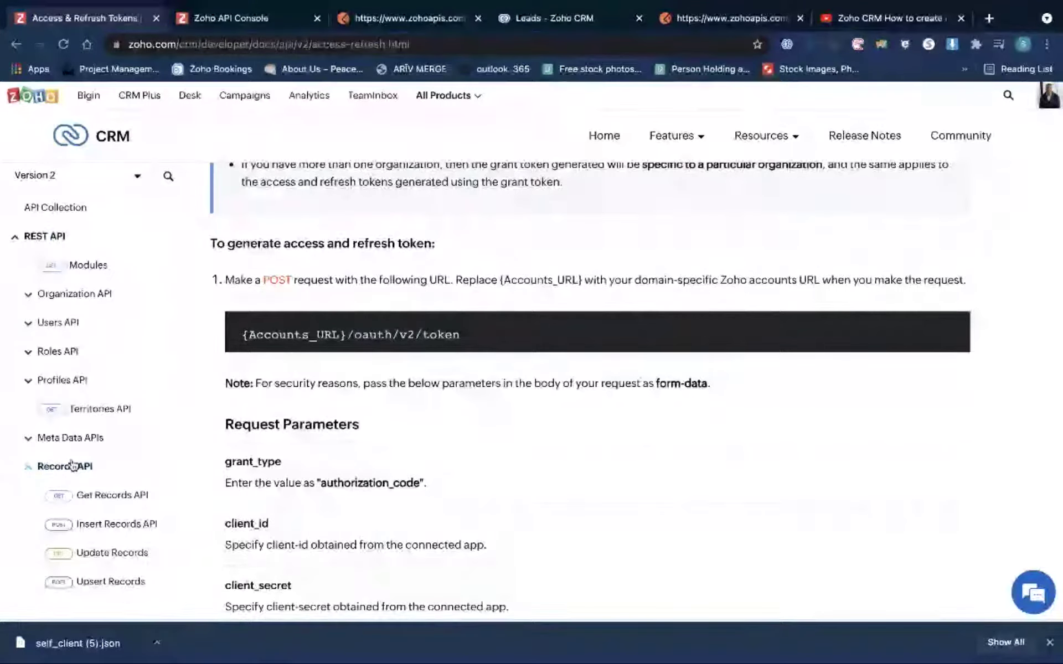
left_click(114, 522)
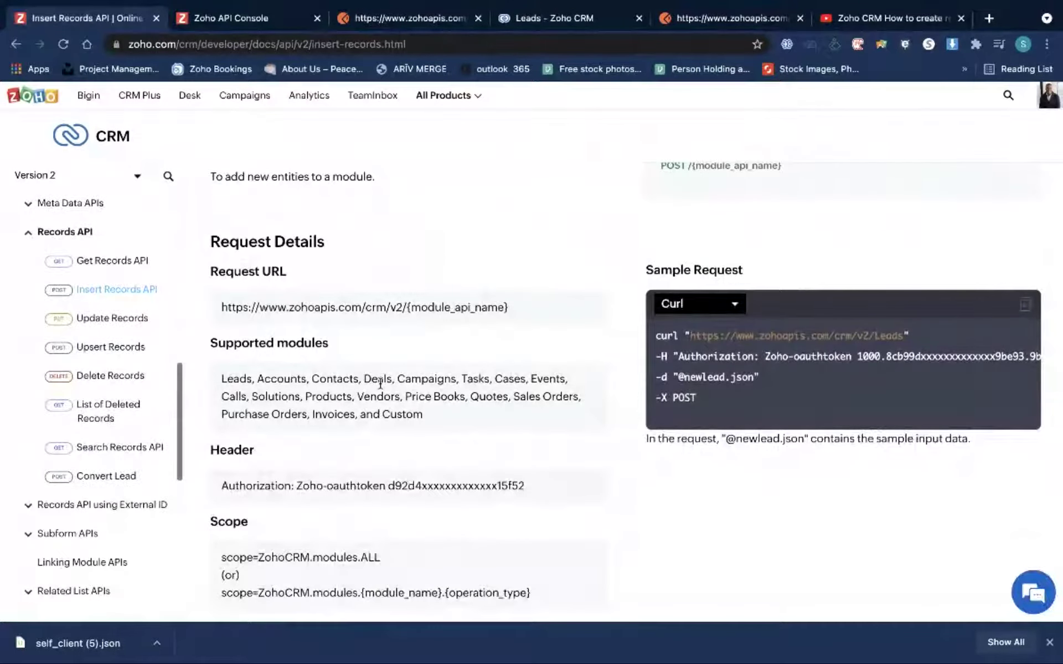
scroll(372, 376, "down", 1)
scroll(368, 370, "down", 3)
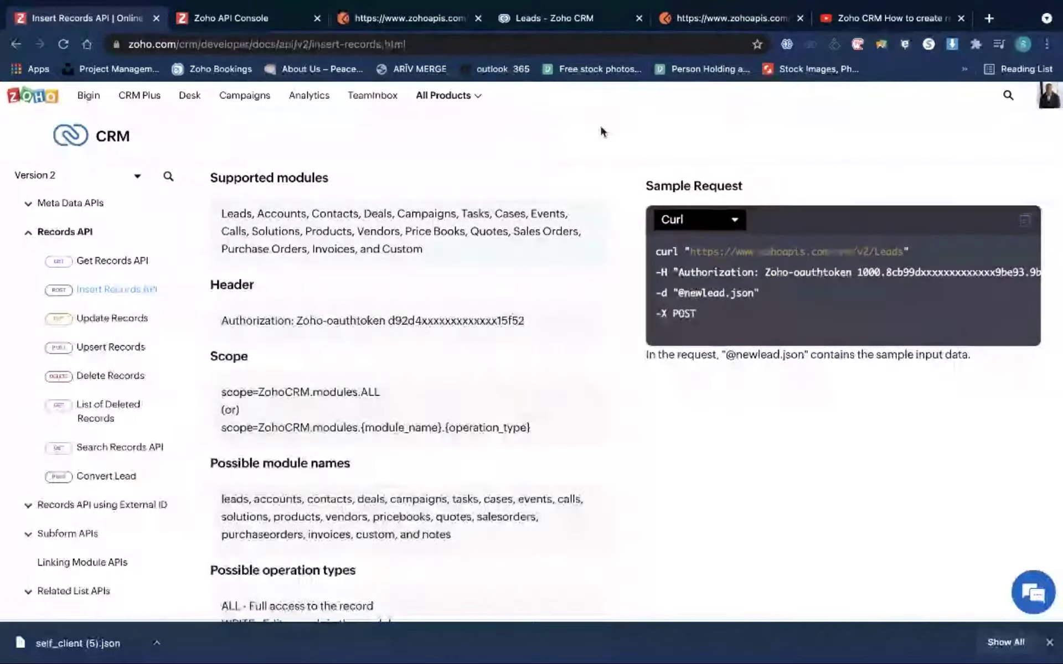
Add an Authorization header to the leads request in Postman and begin its value with "Zoho-oauthtoken "
left_click(391, 20)
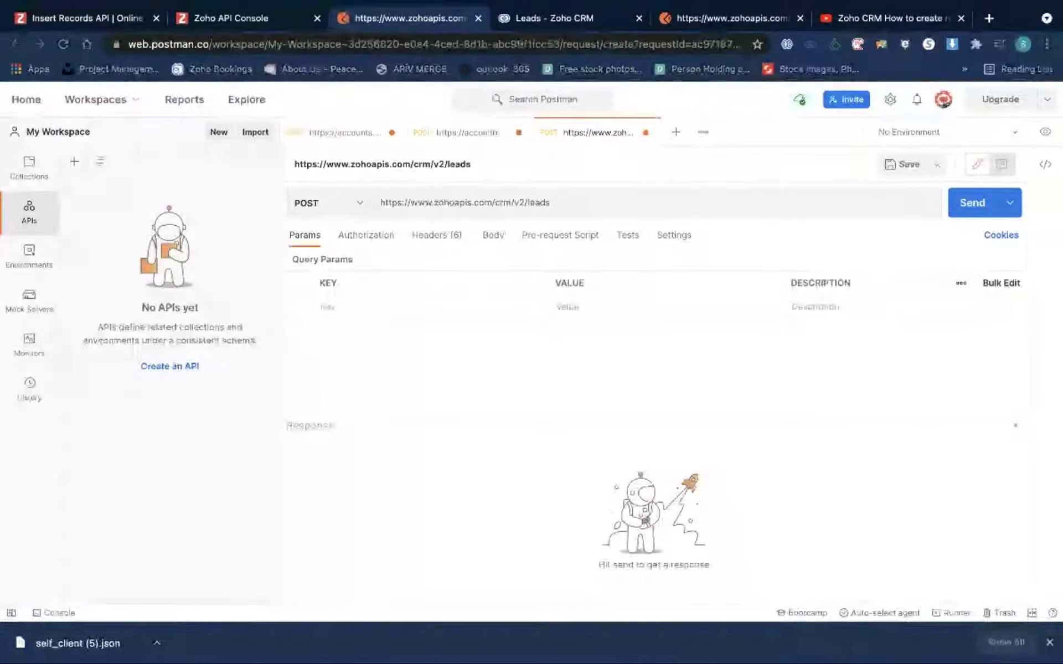
left_click(437, 238)
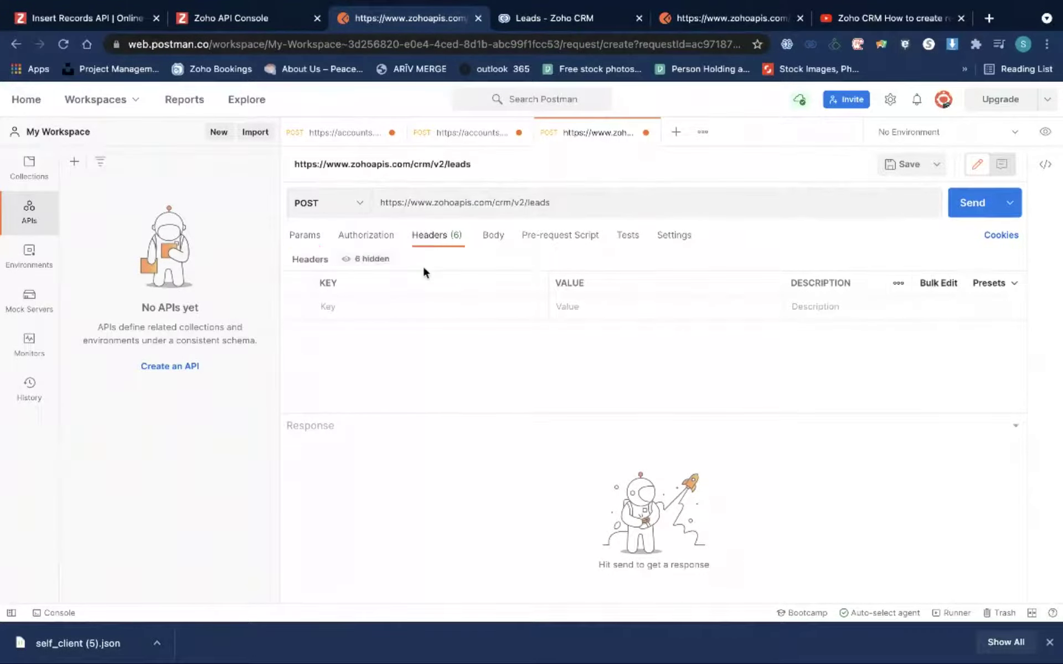
left_click(397, 308)
type("Autho")
left_click(408, 334)
left_click(581, 308)
type("Zo")
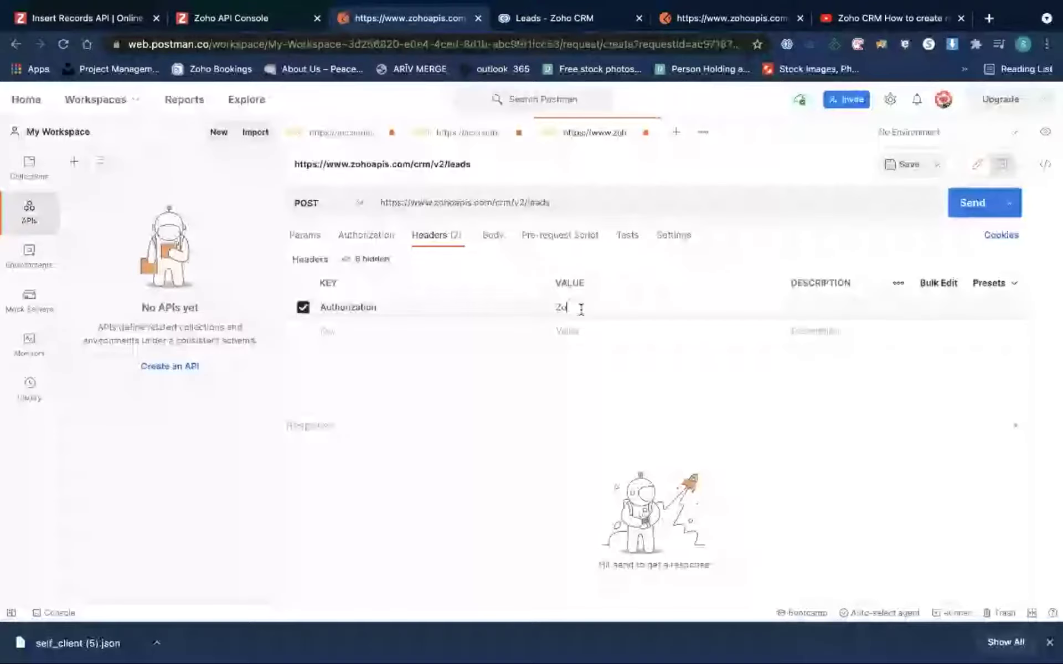
type("ho-oauth")
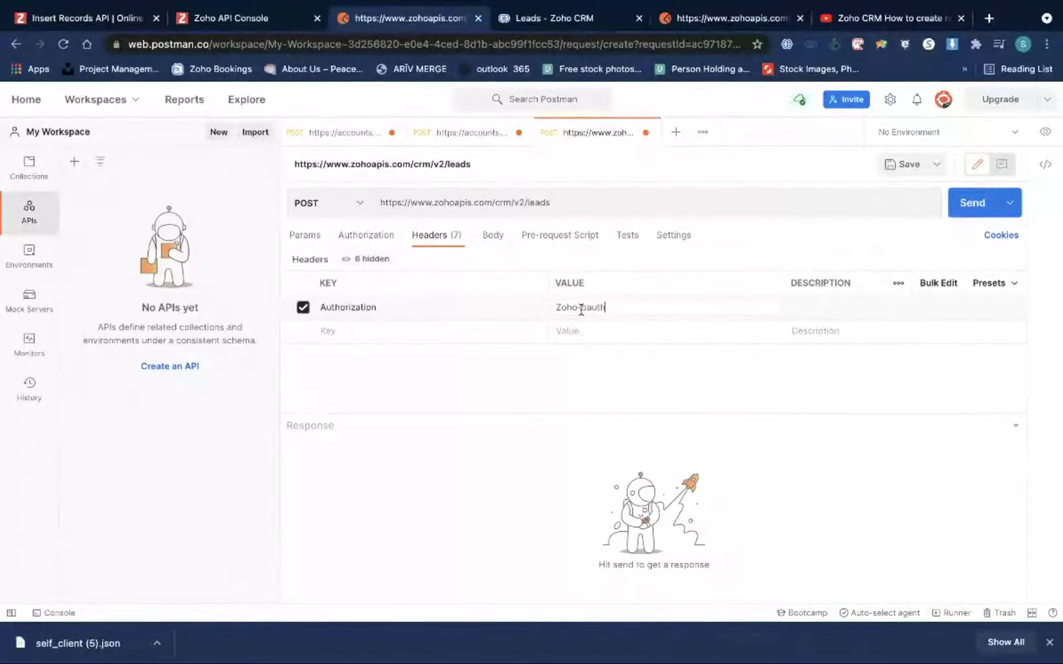
type("token")
Copy the access token from the refresh request's response and append it to the leads request's Authorization header value
left_click(479, 135)
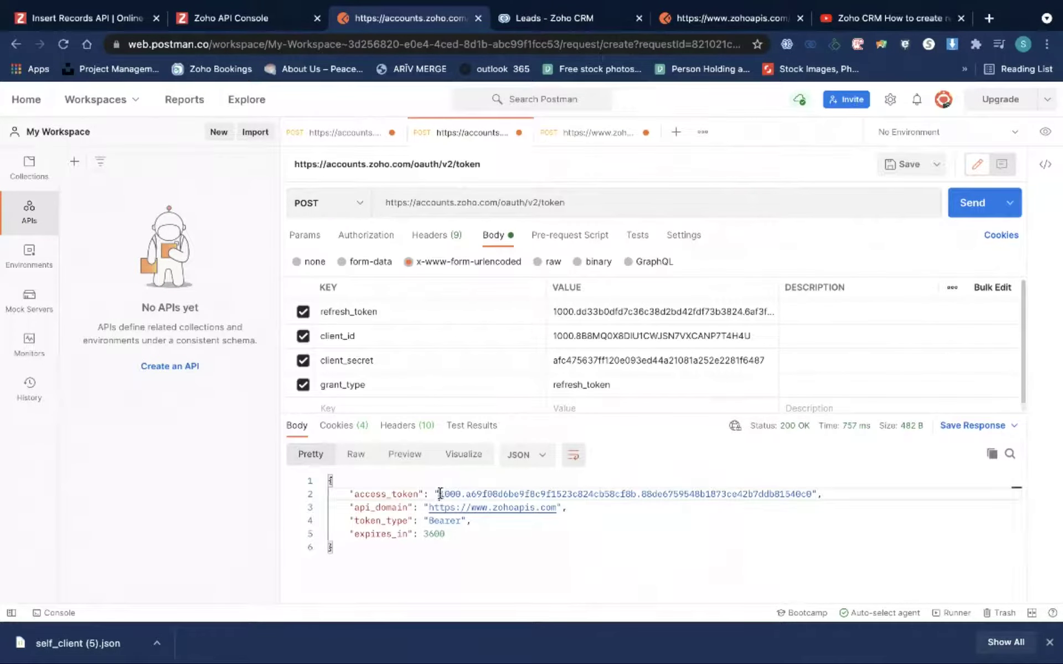
left_click_drag(440, 493, 764, 492)
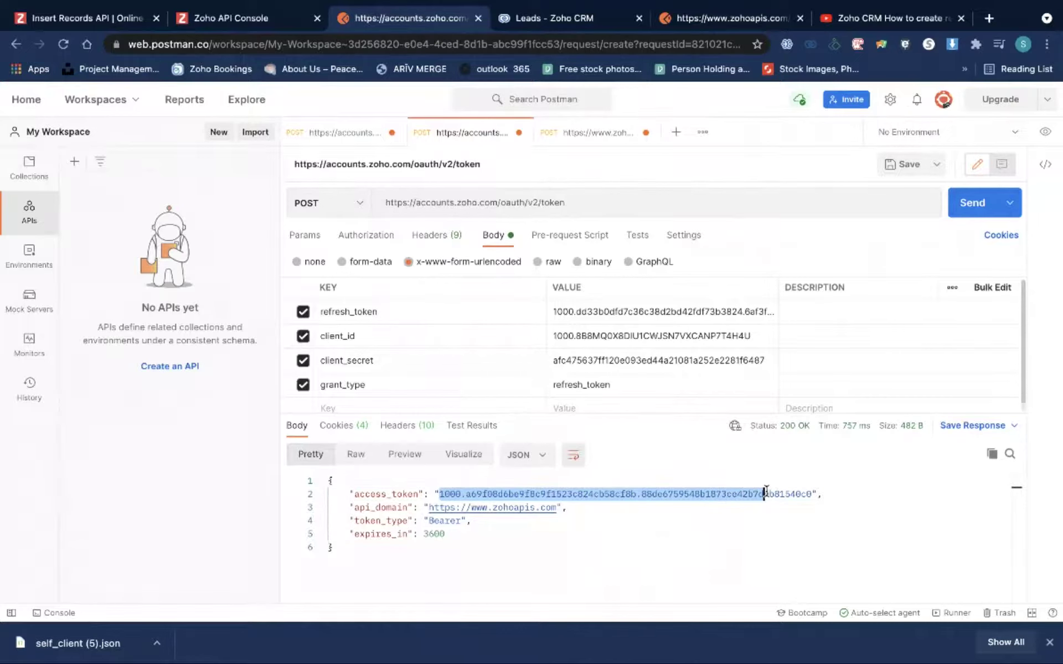
left_click(440, 493)
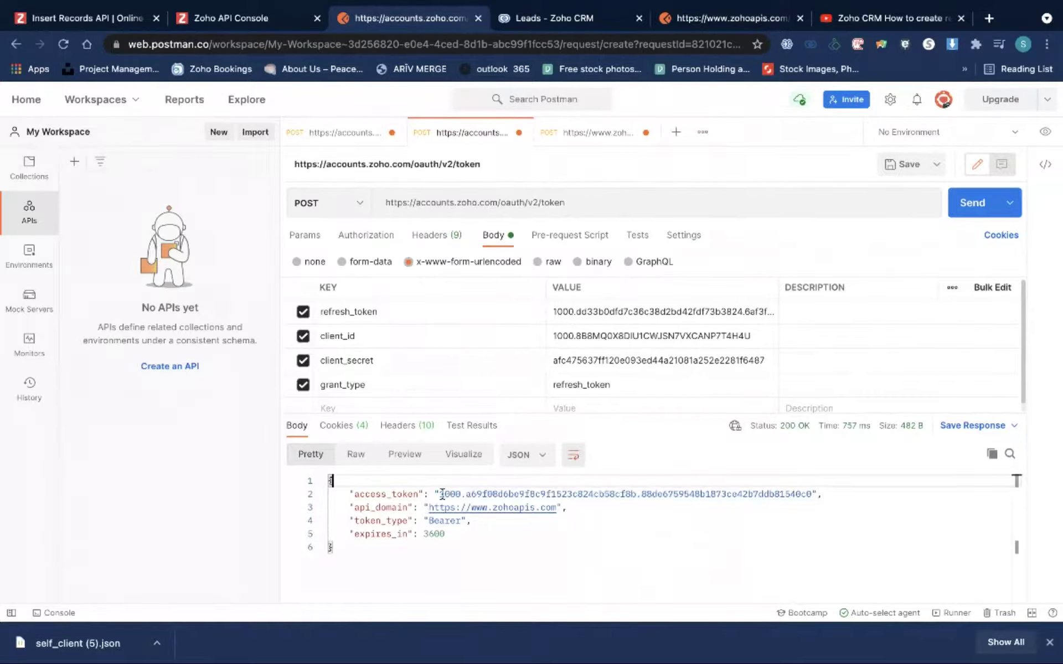
left_click_drag(439, 493, 811, 495)
key("ctrl+c")
left_click(600, 135)
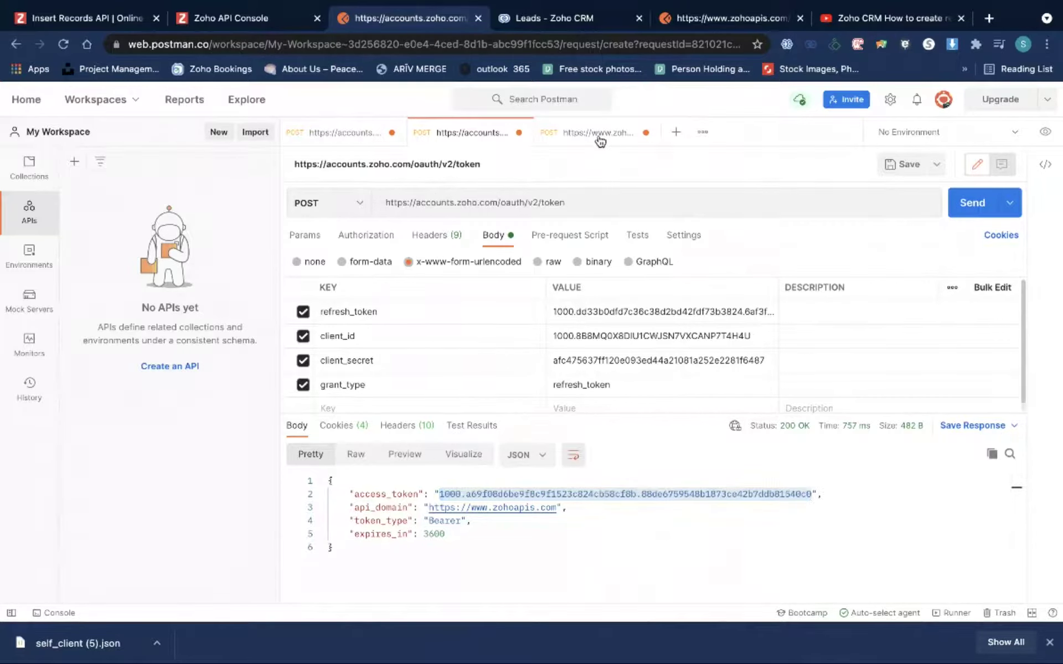
left_click(646, 305)
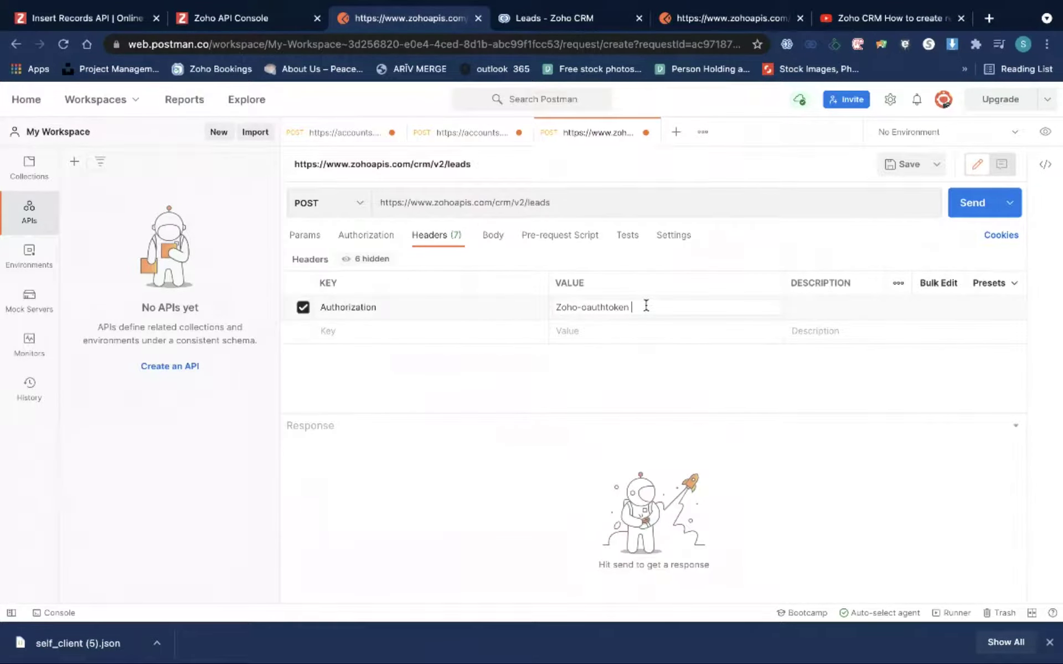
key("ctrl+v")
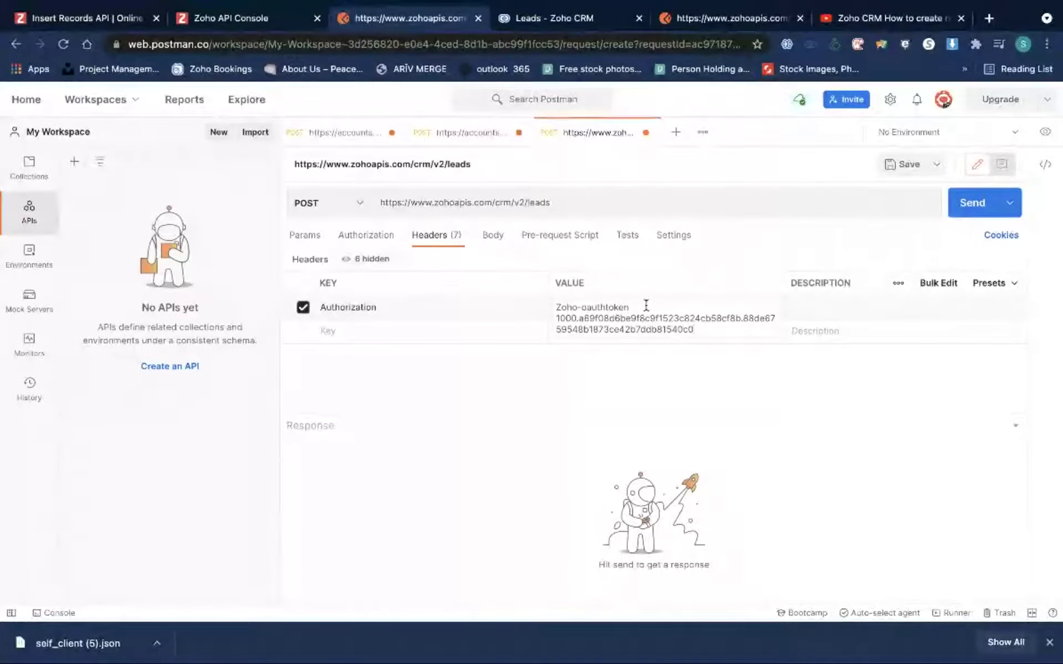
Switch the leads request's body format to raw
left_click(492, 235)
left_click(562, 263)
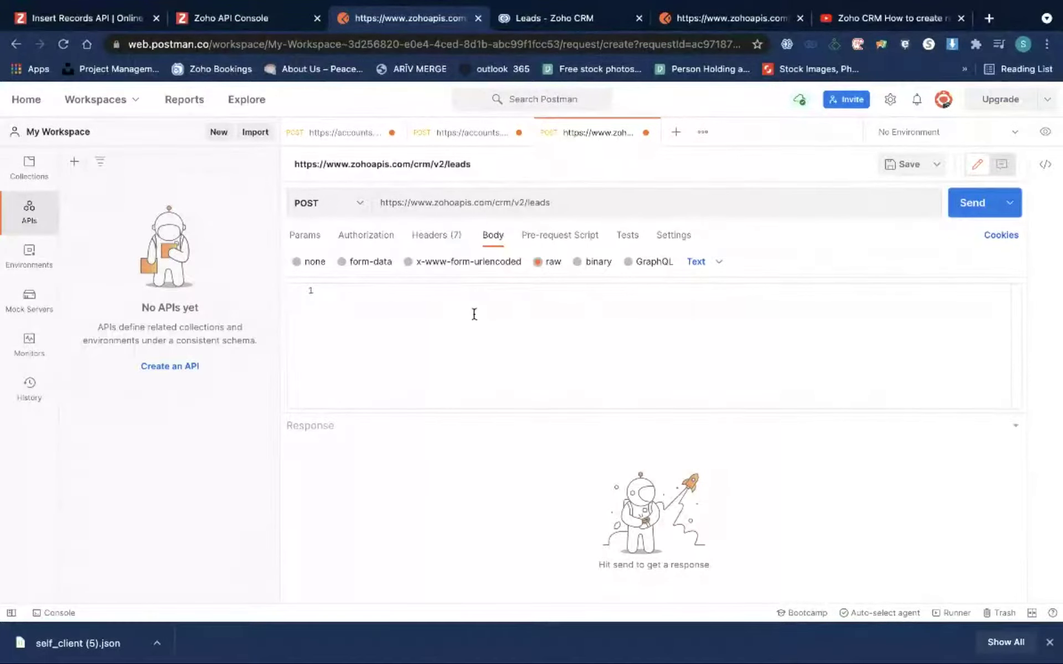
type("\"data")
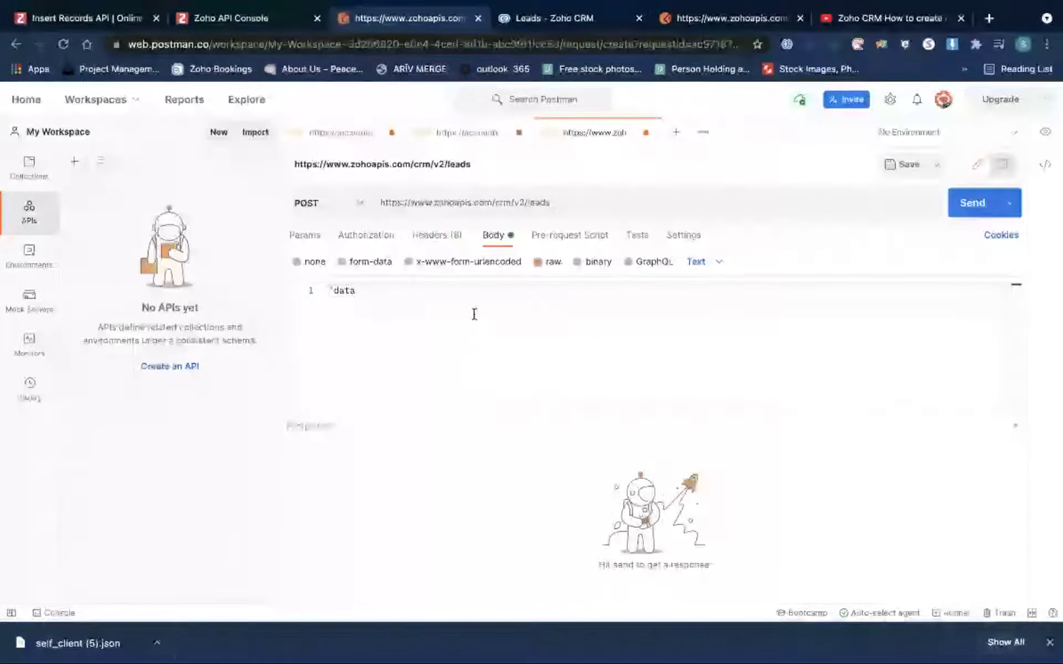
type("\"")
key("BackSpace")
key("BackSpace")
key("BackSpace")
key("BackSpace")
key("BackSpace")
key("BackSpace")
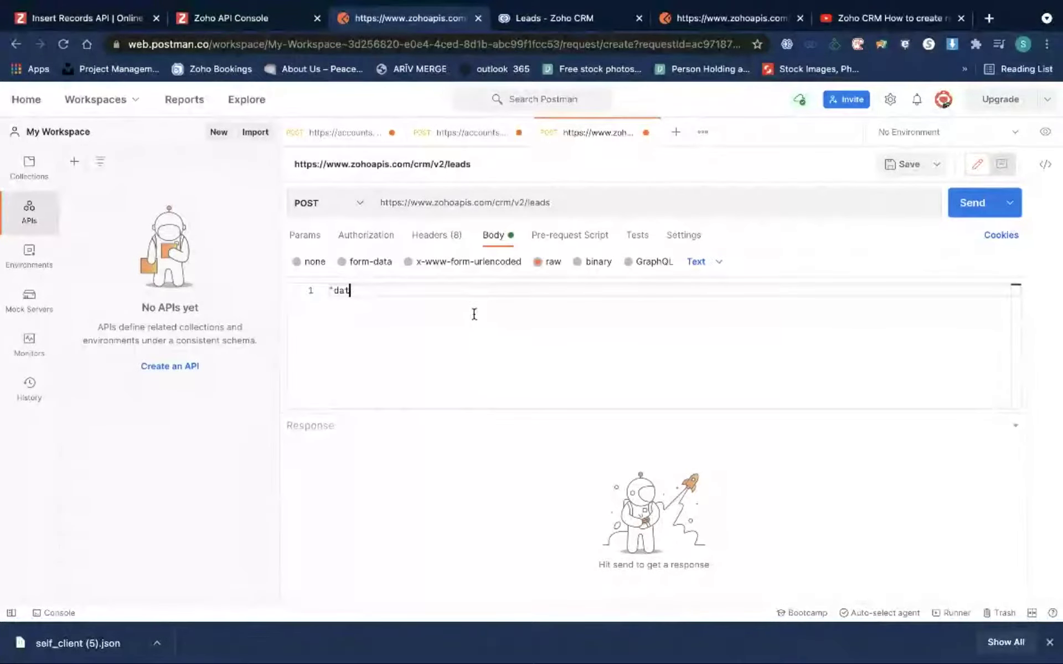
Write a JSON object in the raw body containing the key "data" followed by a colon
type("{")
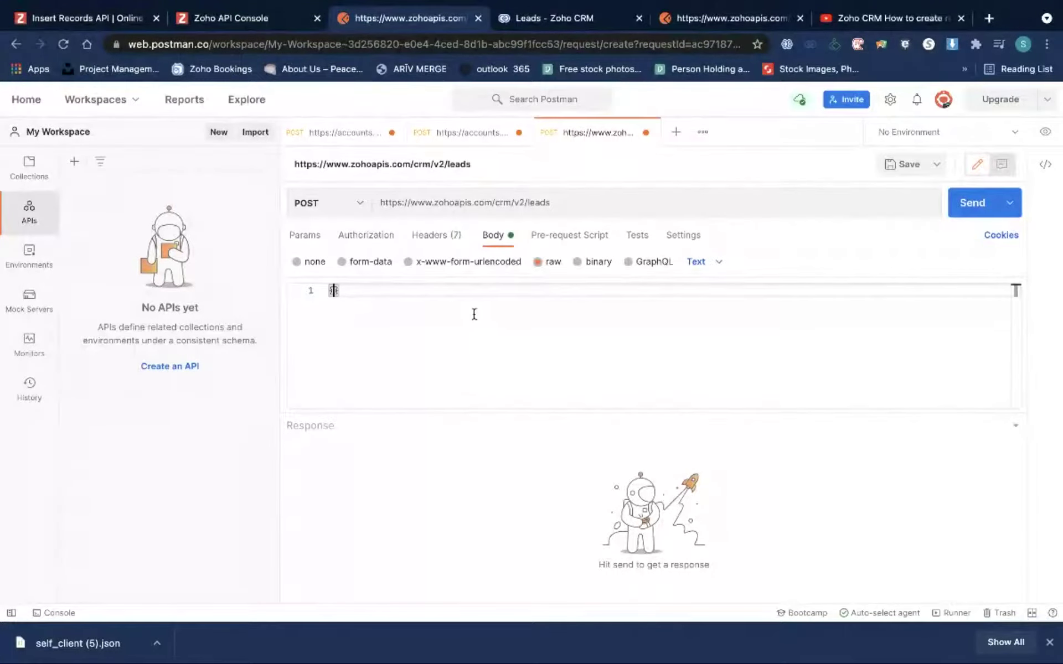
key("Return")
type("\"")
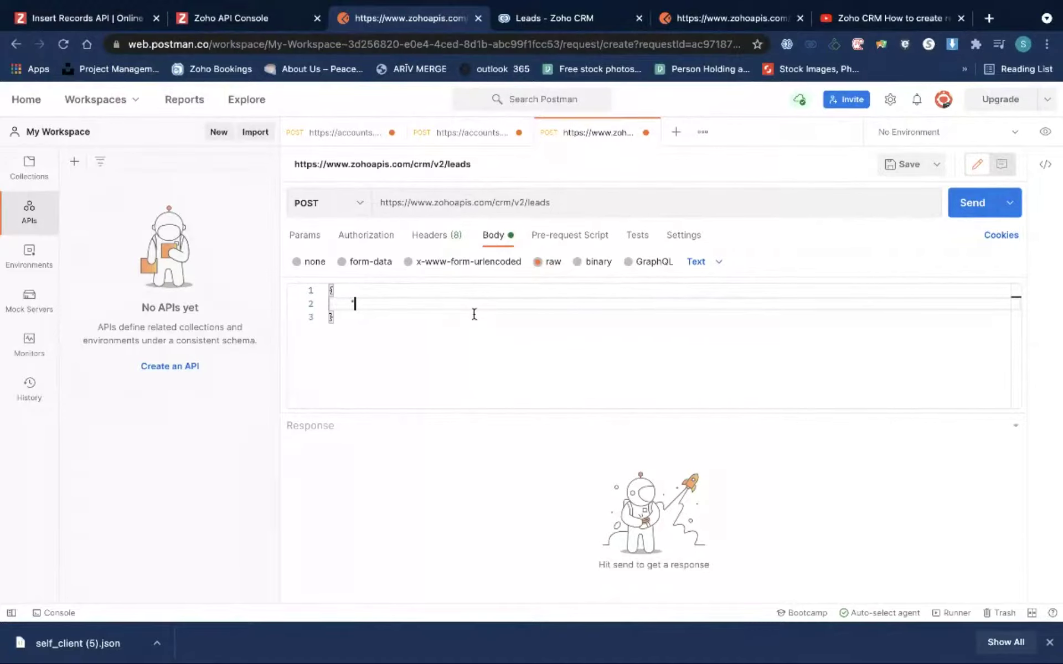
type("data\":")
Switch to the code editor, copy all of Bahamas.com Contacts Leads (1).json, and return to the browser
key("ctrl+Left")
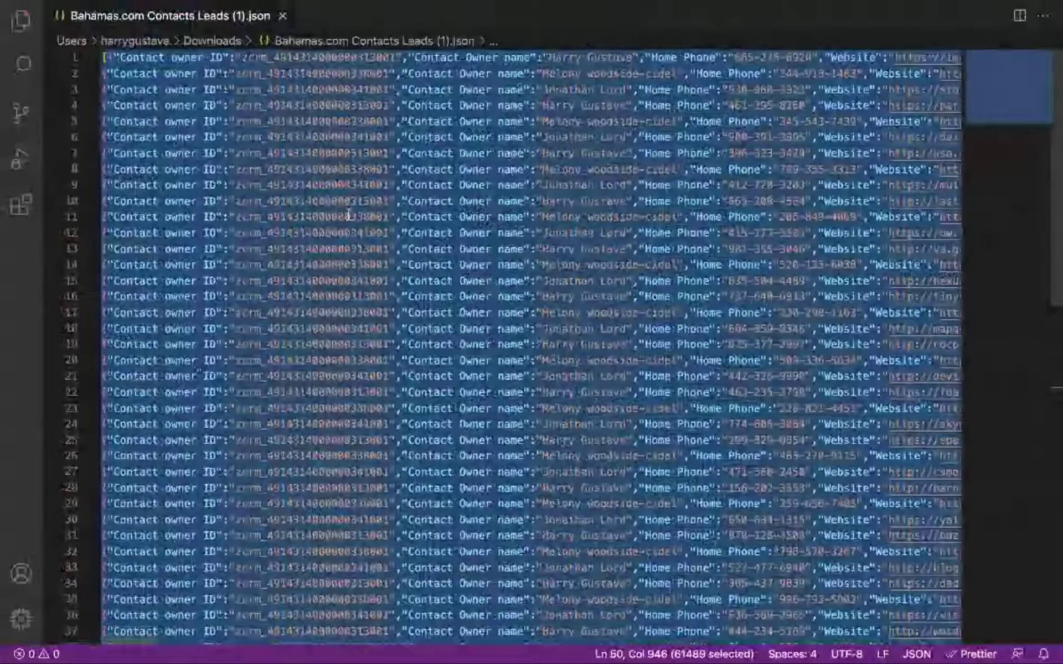
key("ctrl+Right")
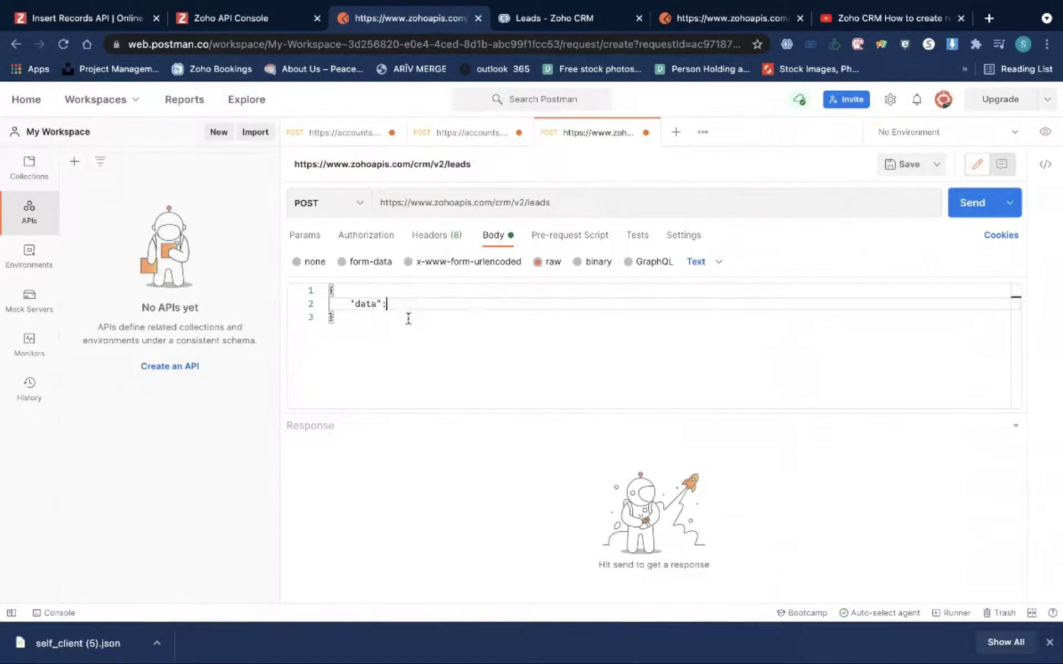
Check the Leads module in Zoho CRM for existing records
left_click(532, 18)
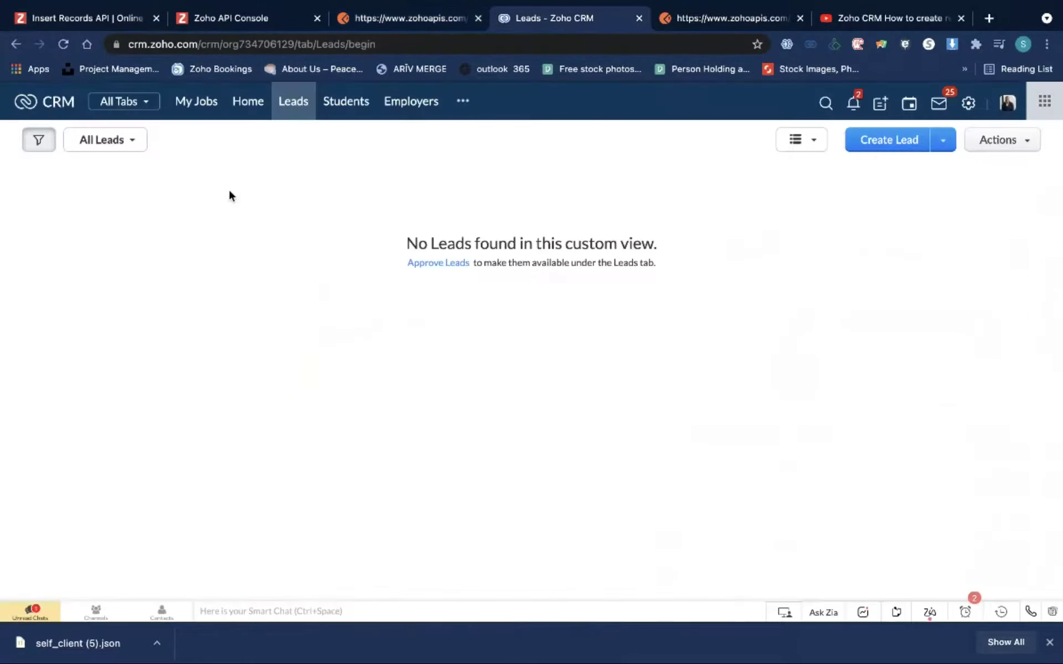
left_click(249, 103)
left_click(285, 111)
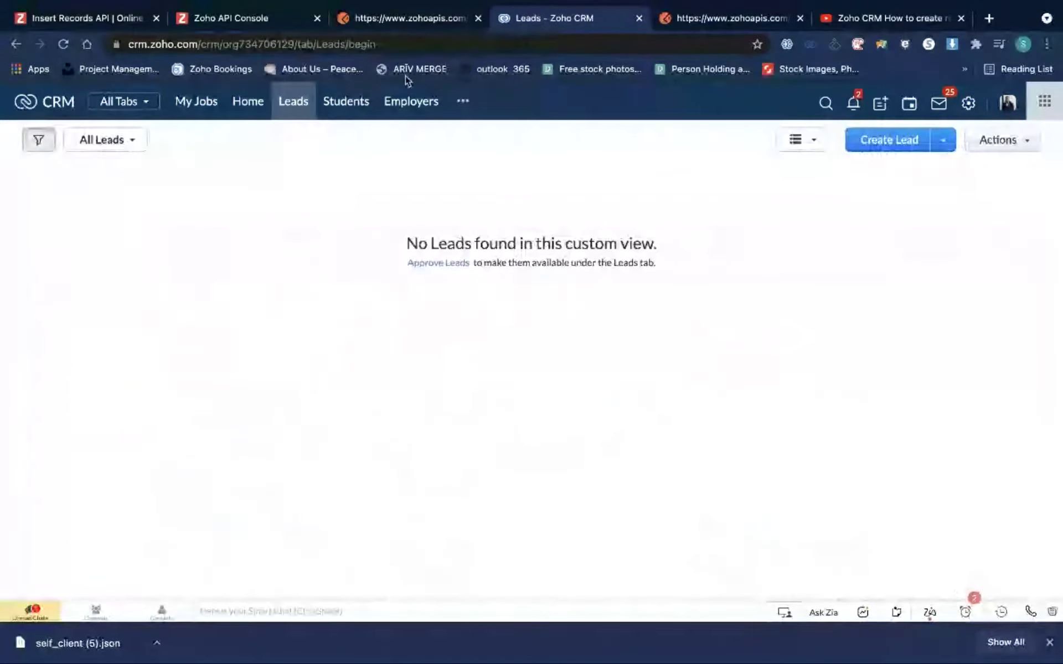
Paste the copied leads array as the value of "data" in the Postman request body and send the request
left_click(406, 19)
left_click(403, 304)
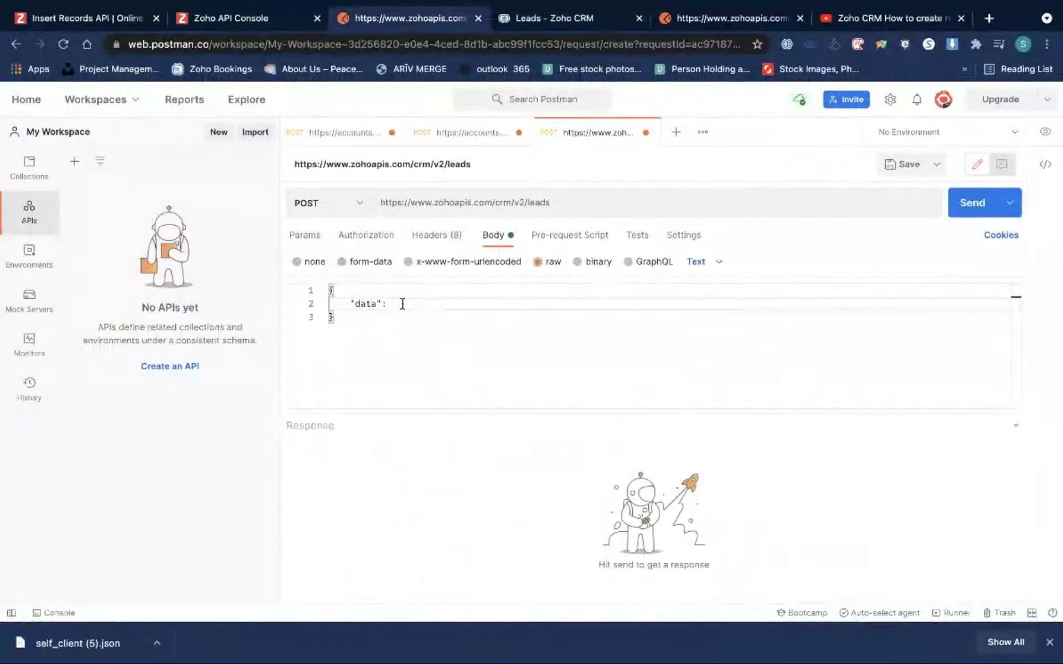
key("ctrl+v")
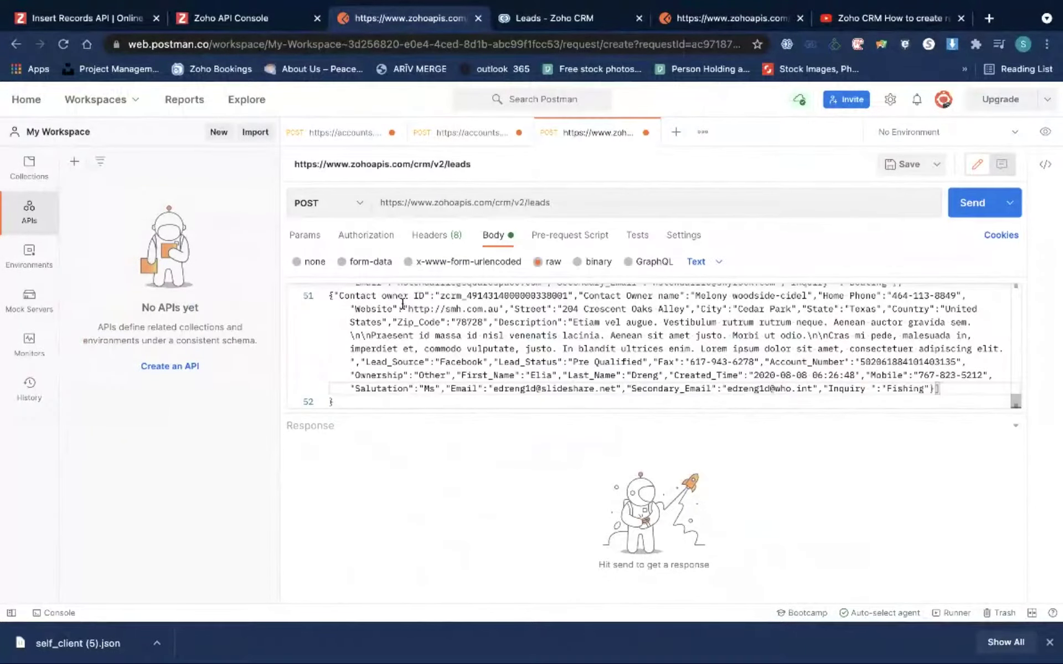
left_click(963, 206)
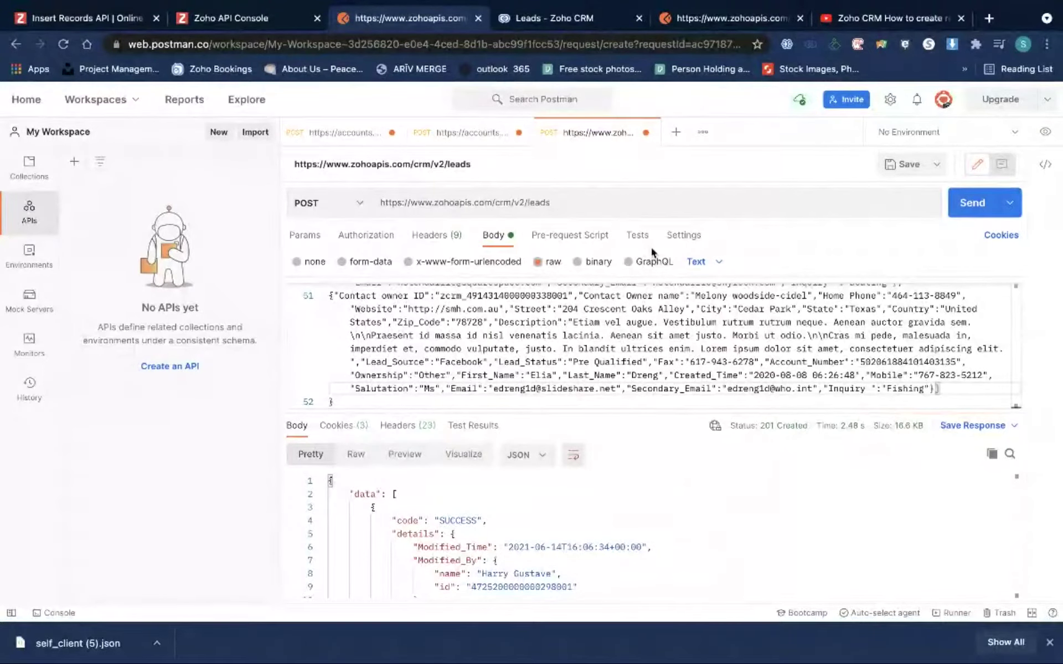
Reload the All Leads list in Zoho CRM to check for the inserted records
left_click(548, 18)
left_click(64, 44)
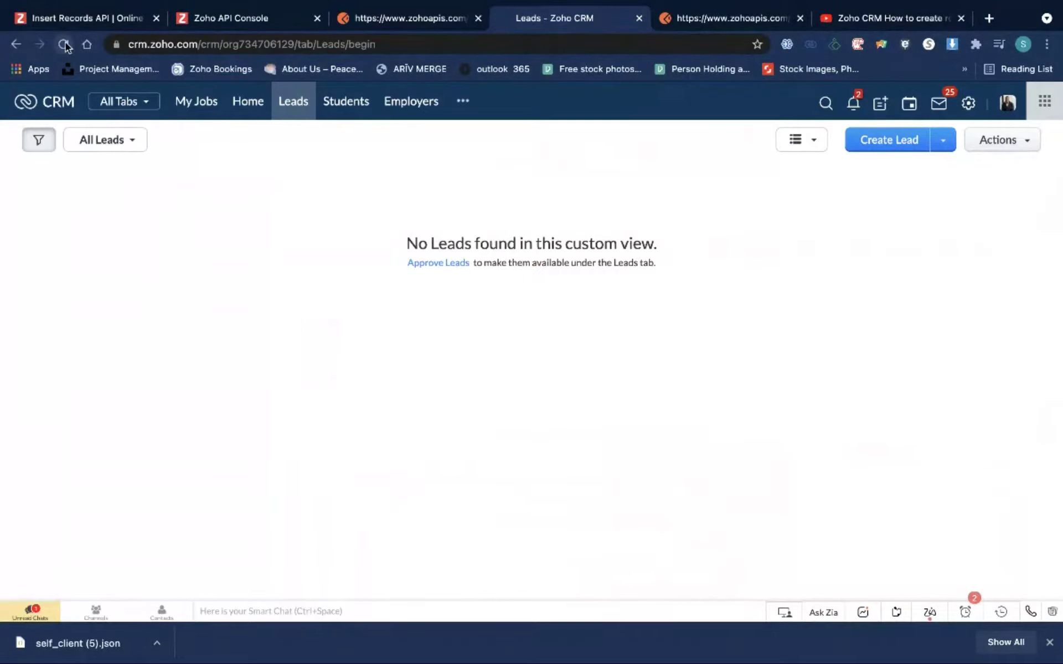